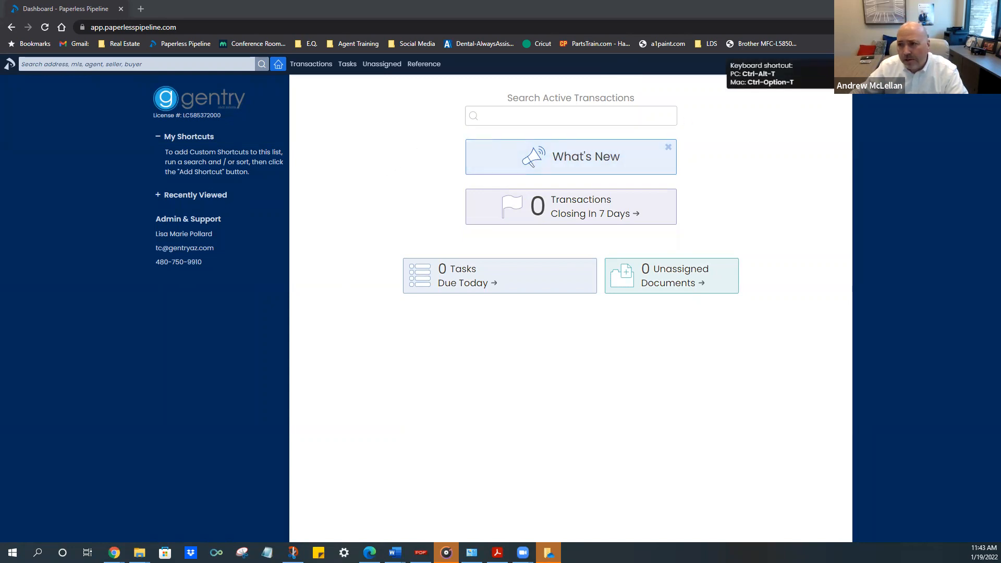
Open the company reference documents and examine the Broker Documents, Industry Forms, Listing Forms and Logos categories, leaving Logos collapsed
click(423, 65)
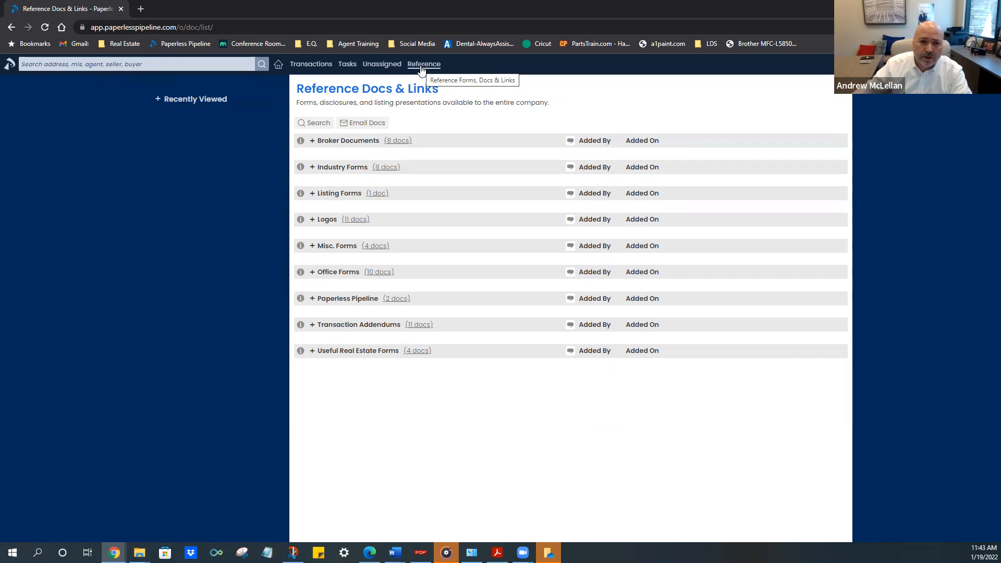
click(312, 141)
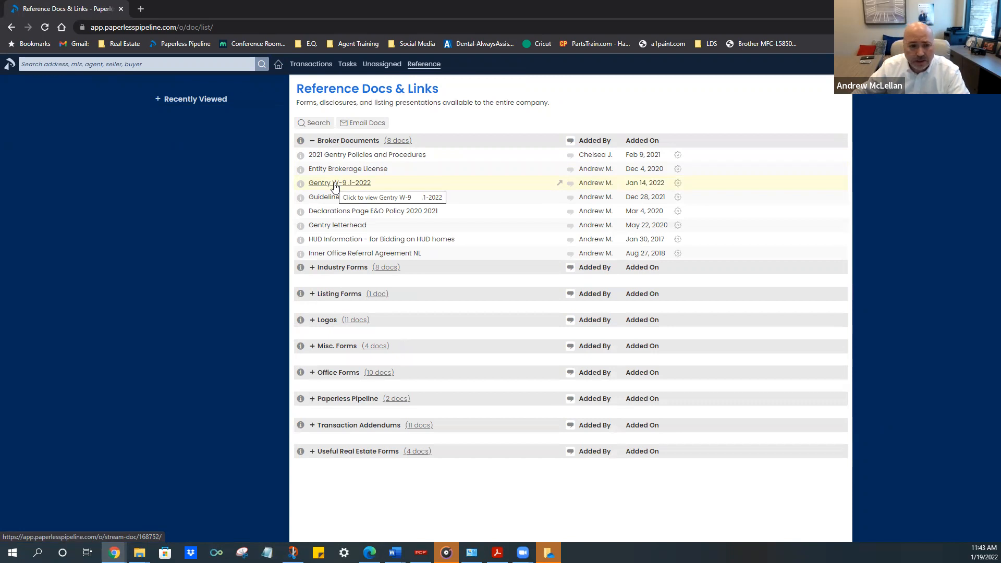
click(319, 269)
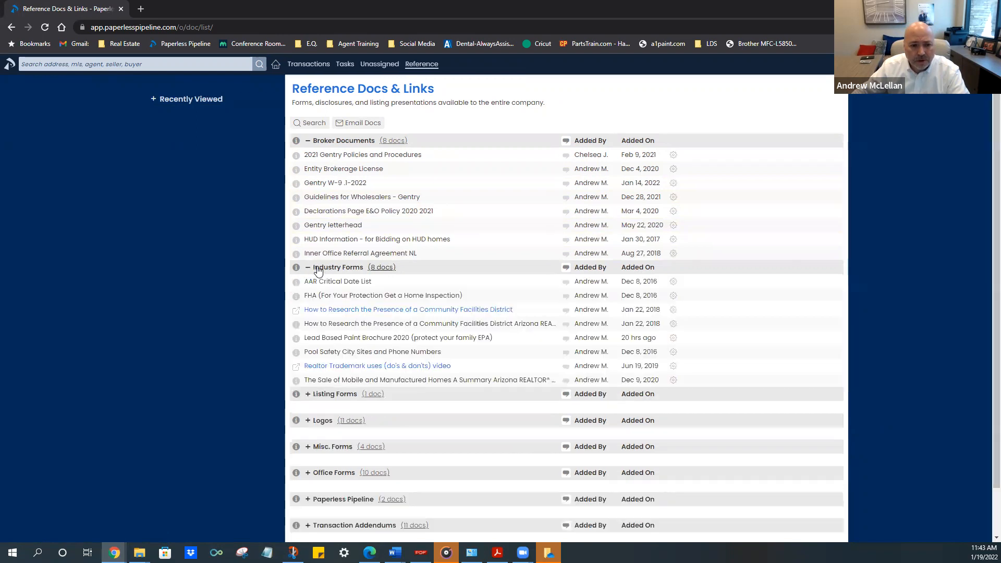
scroll(334, 271, down, 1)
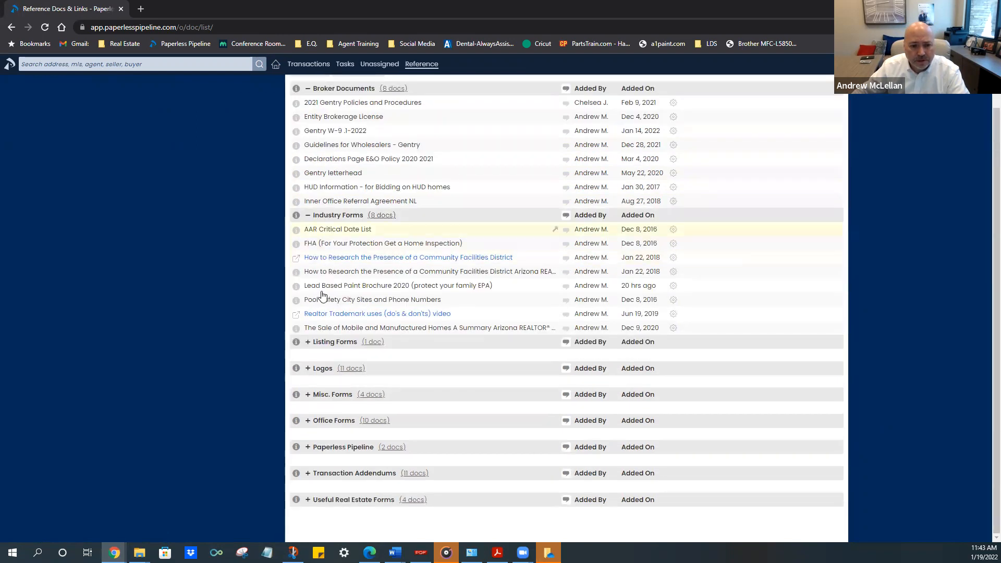
click(315, 342)
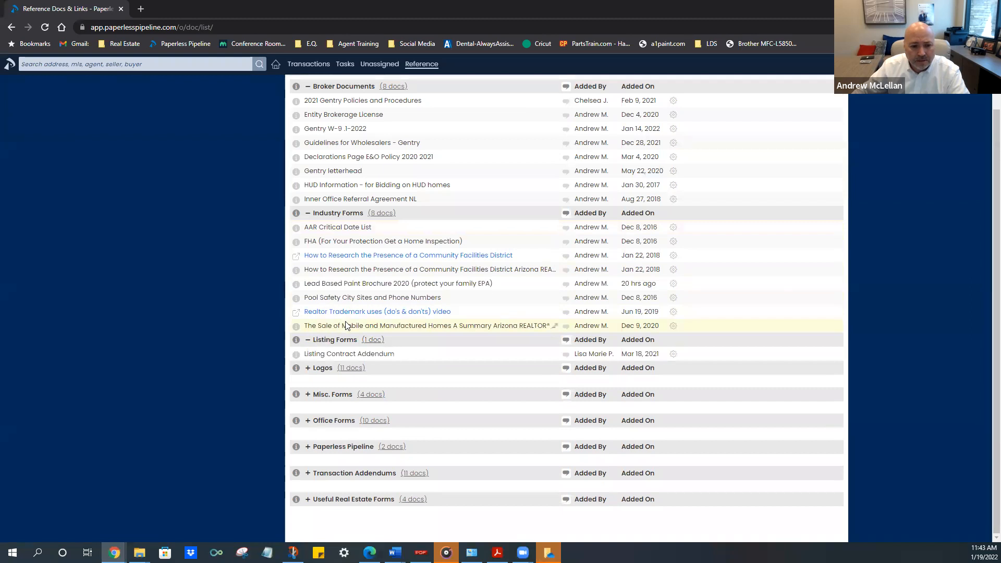
click(319, 370)
scroll(367, 342, down, 3)
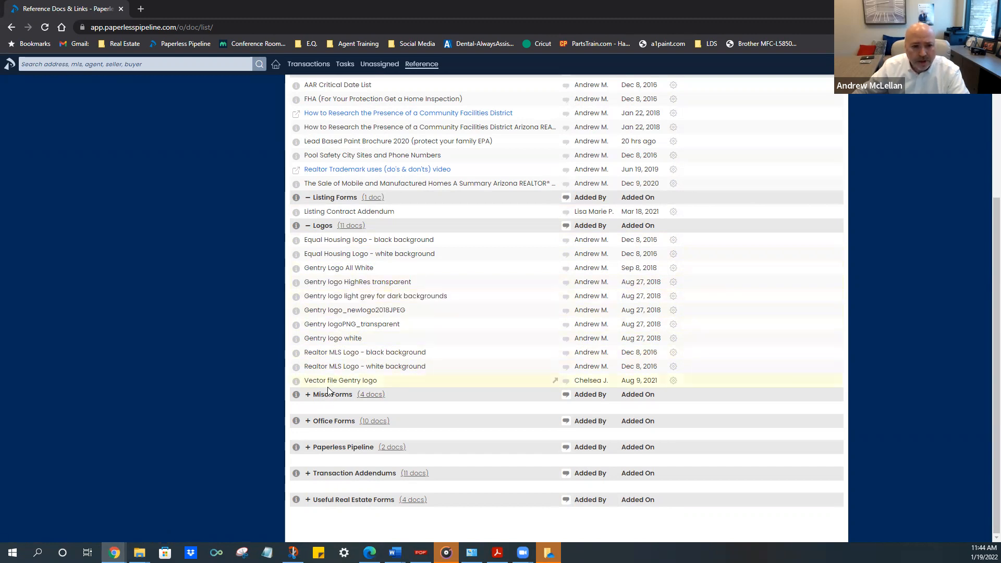
click(320, 226)
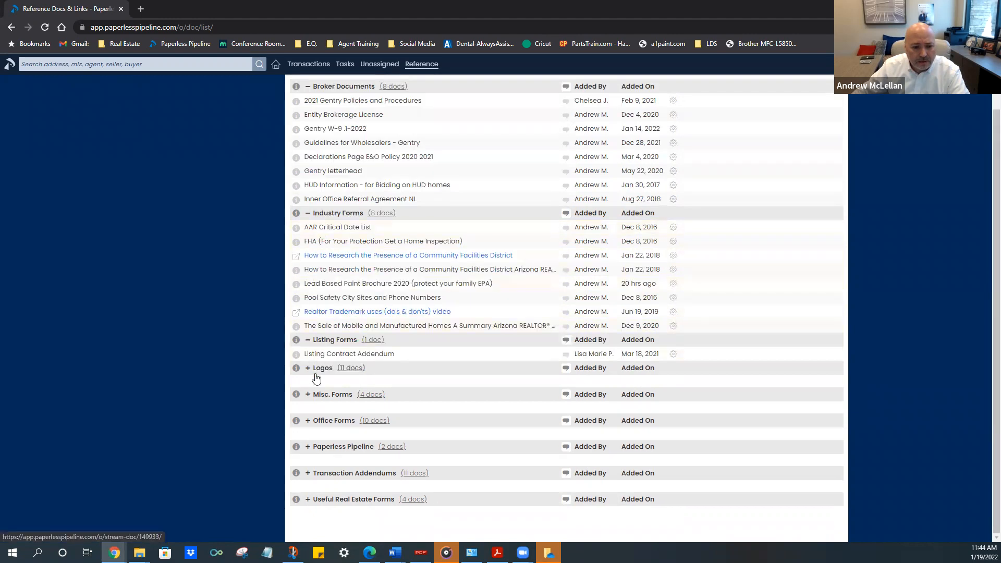
Examine the documents listed under Misc. Forms, Office Forms, Paperless Pipeline, Transaction Addendums and Useful Real Estate Forms
click(321, 396)
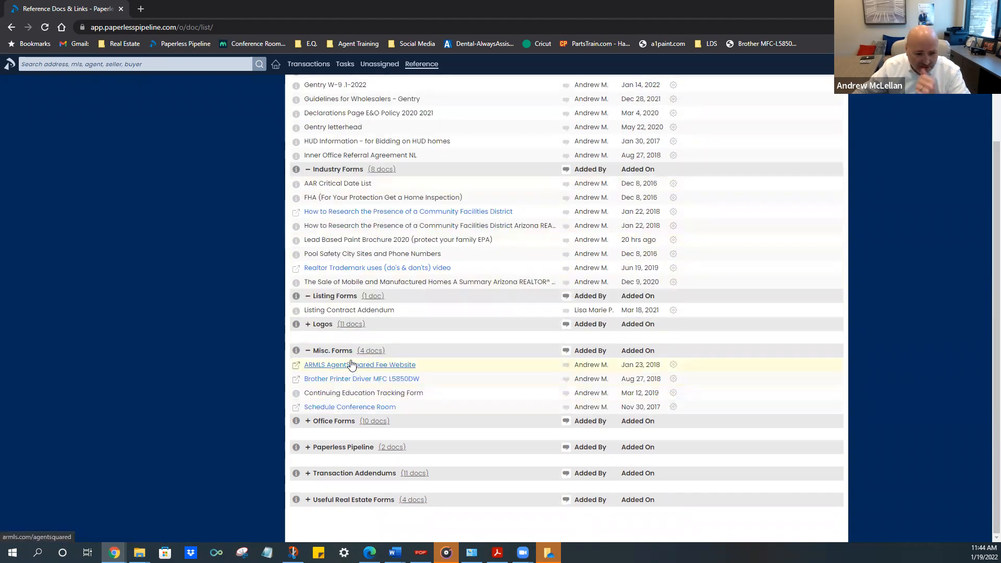
click(321, 423)
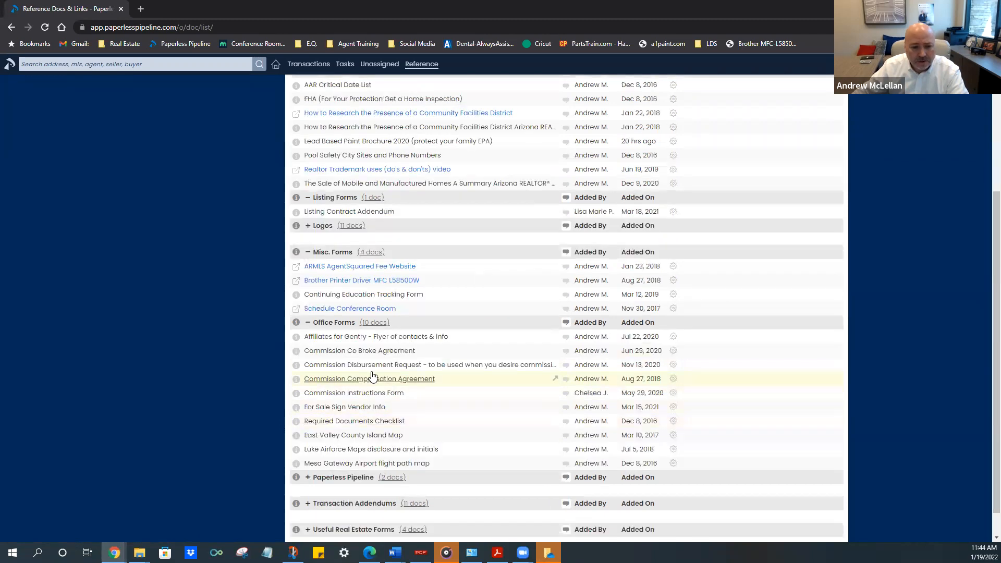
scroll(454, 354, down, 1)
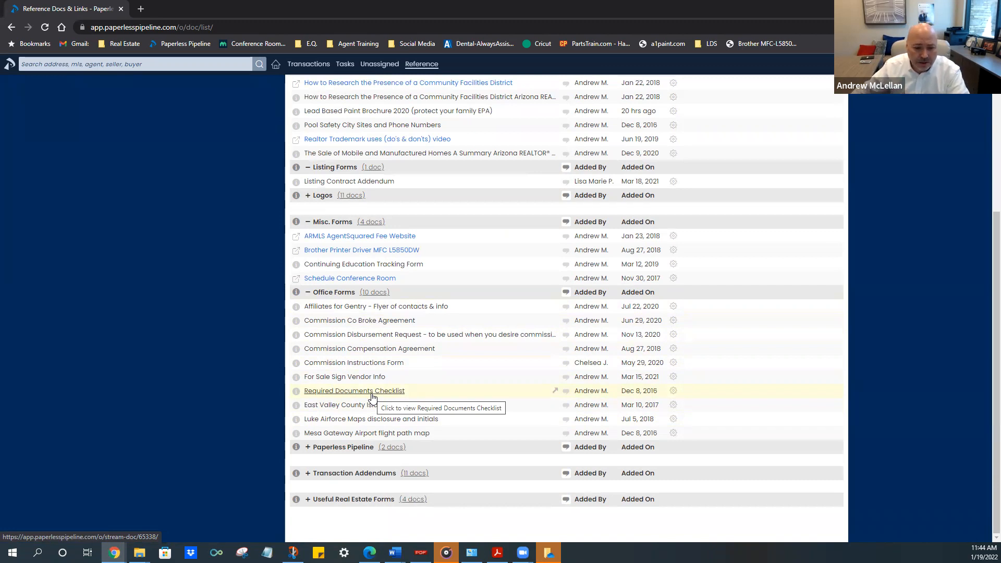
click(332, 448)
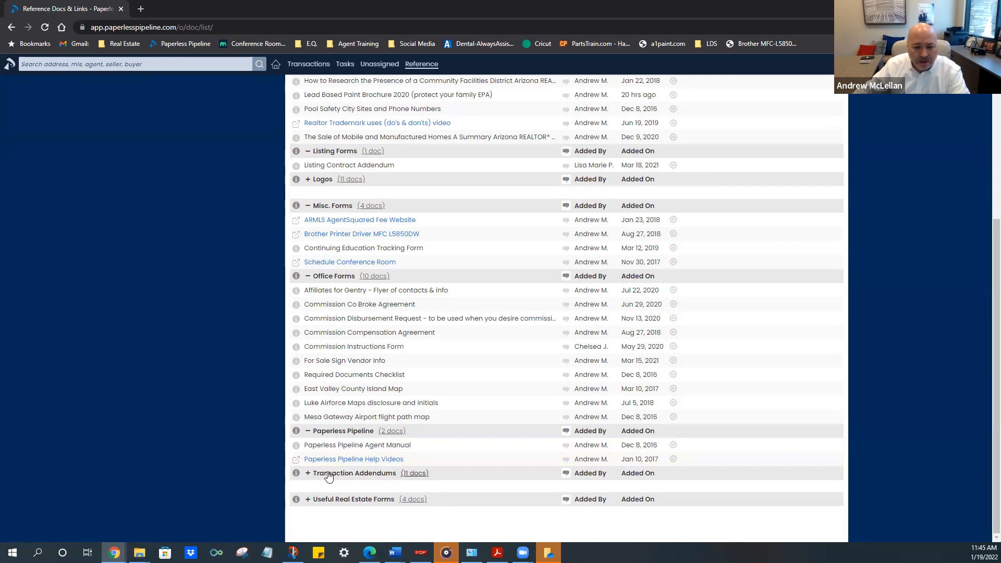
click(329, 475)
scroll(339, 465, down, 3)
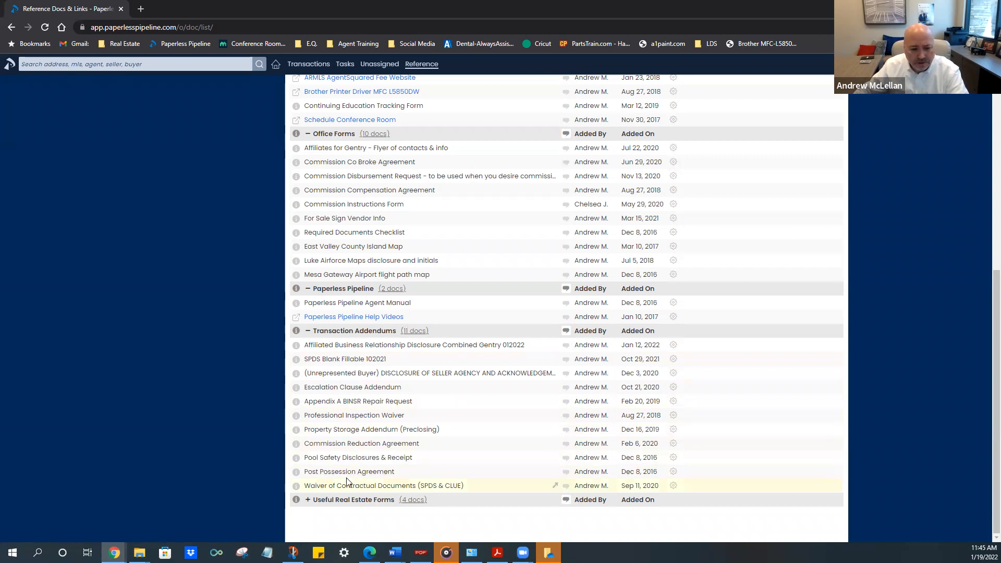
click(328, 502)
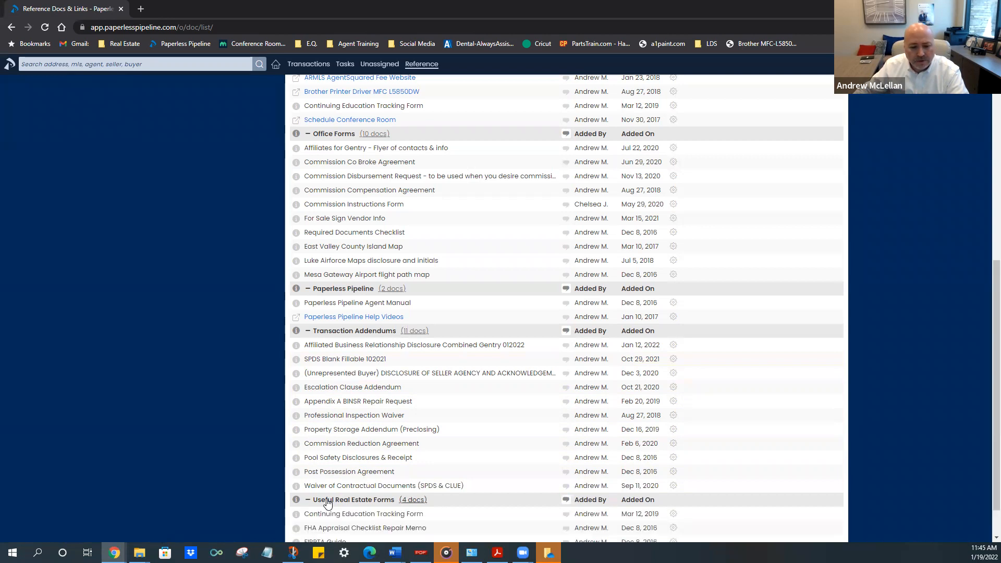
scroll(328, 502, down, 1)
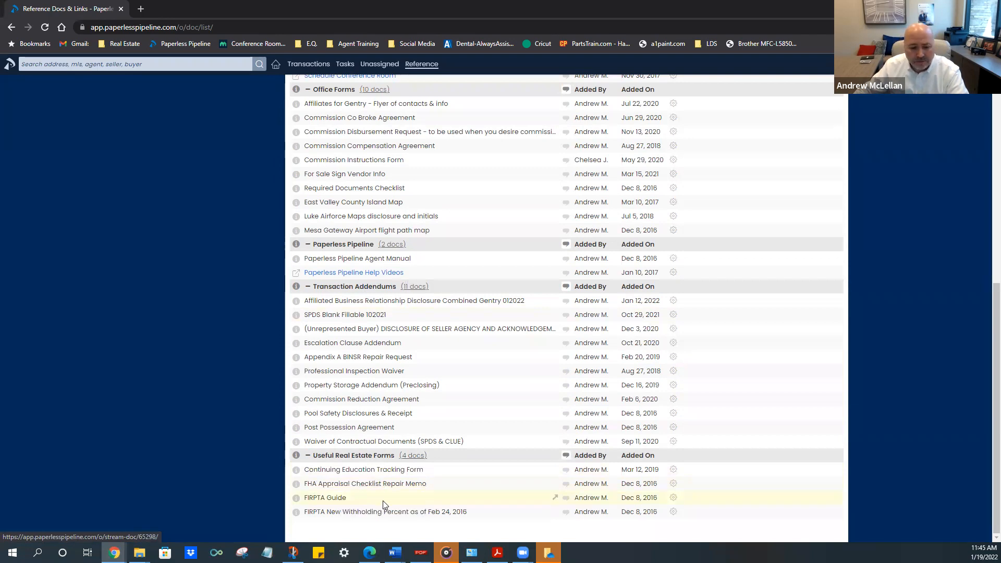
scroll(386, 502, up, 8)
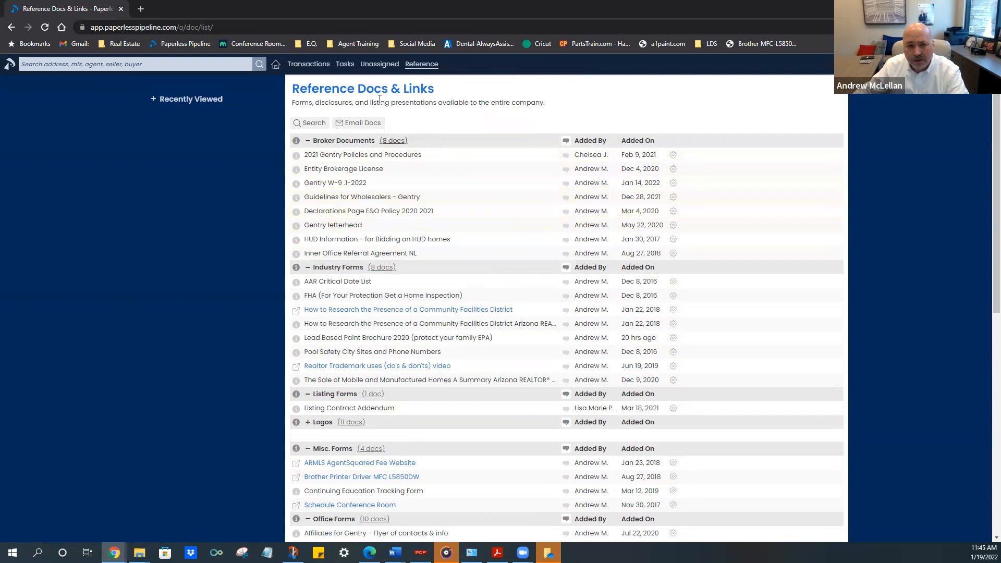
Start a new transaction from the dashboard and enter the full property address and the MLS number
click(275, 67)
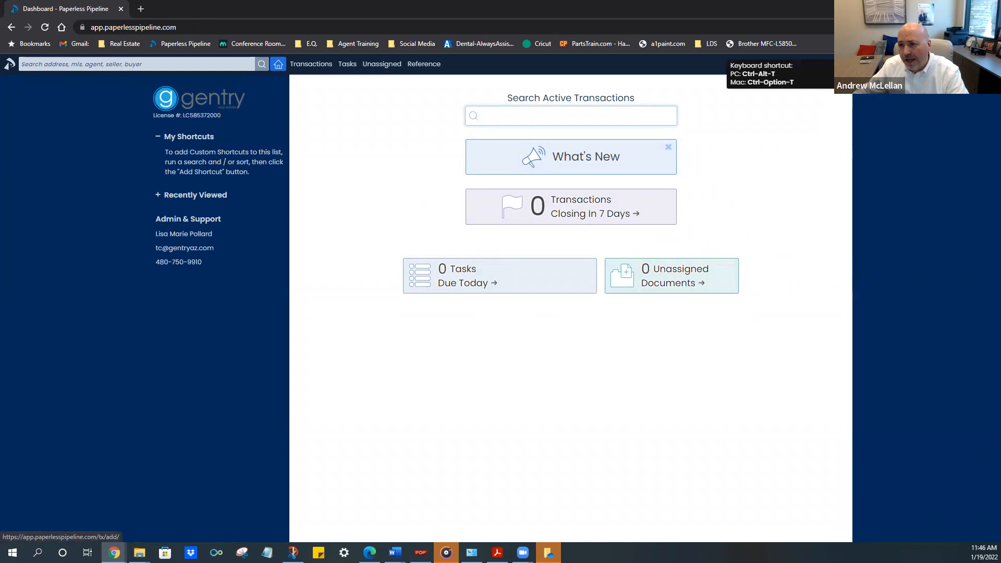
click(881, 65)
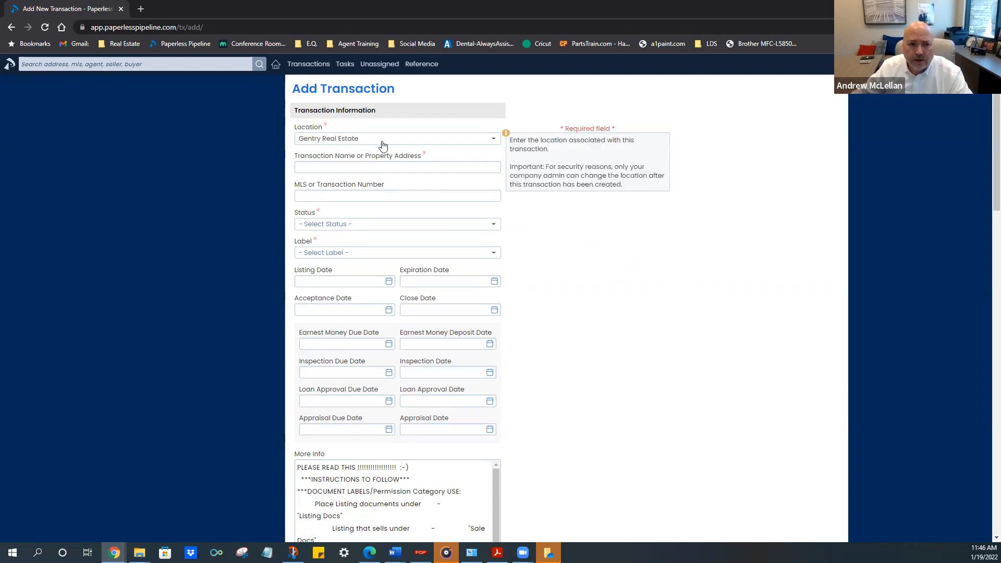
click(331, 168)
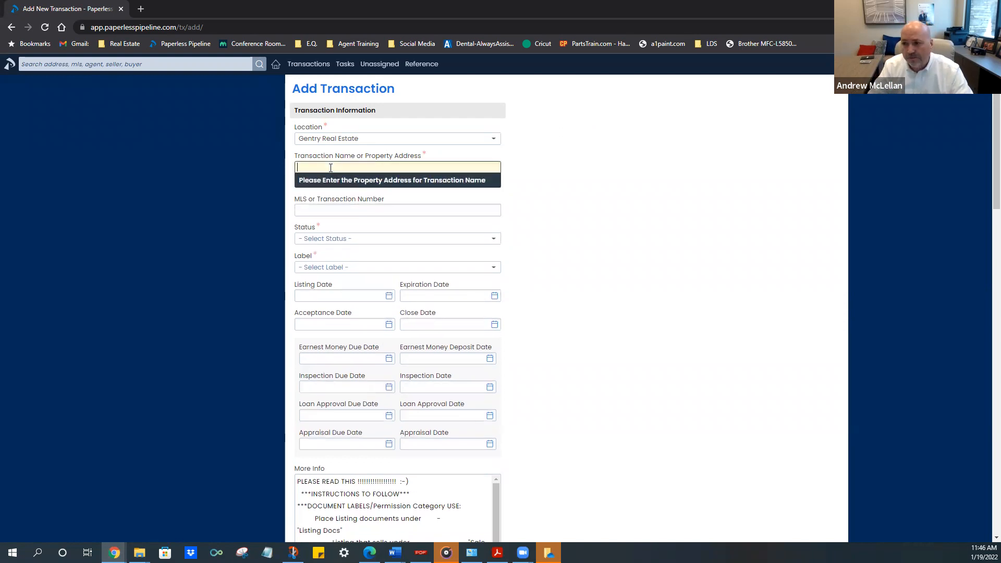
text(123)
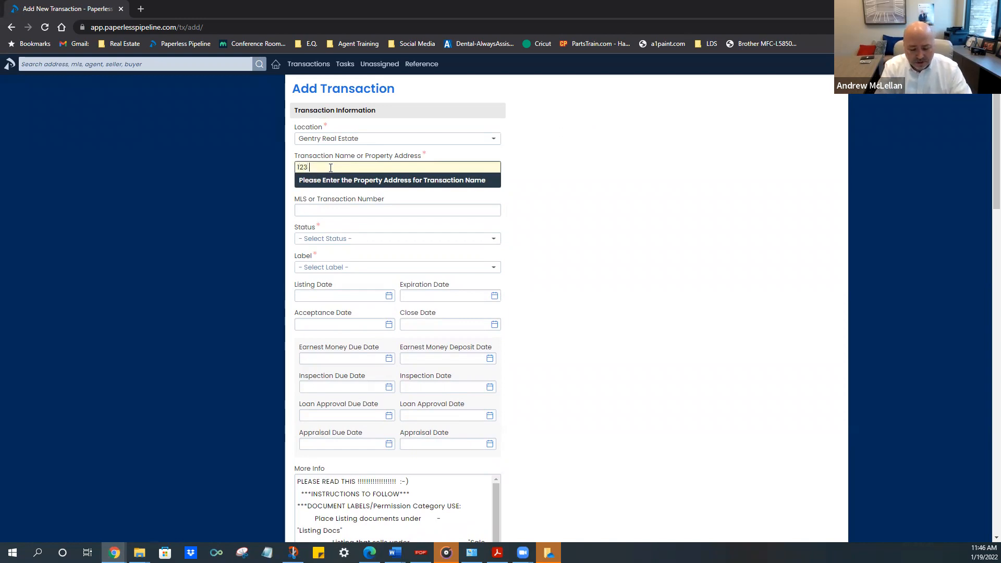
text( E)
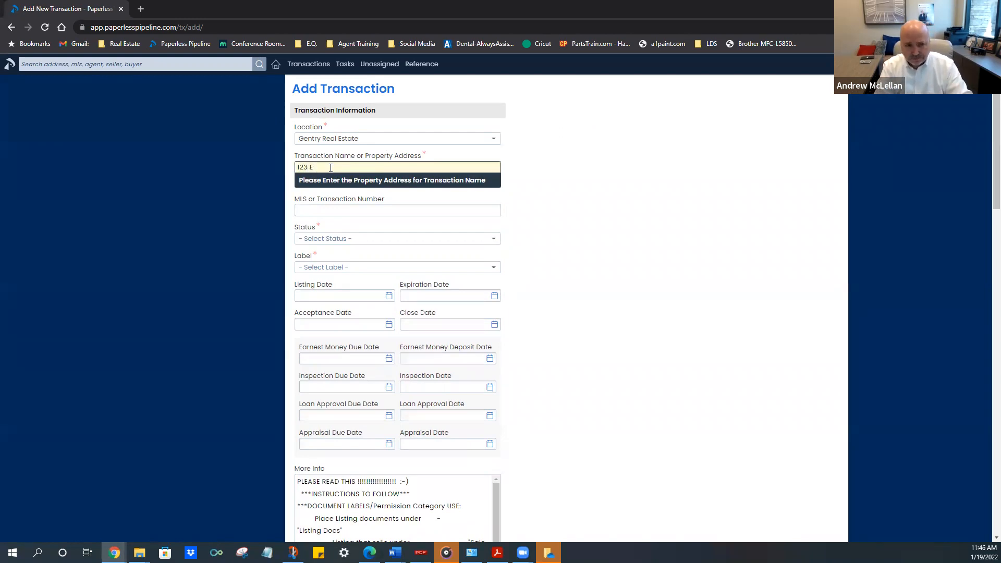
text( Elm St. Gilbert, AZ 85234)
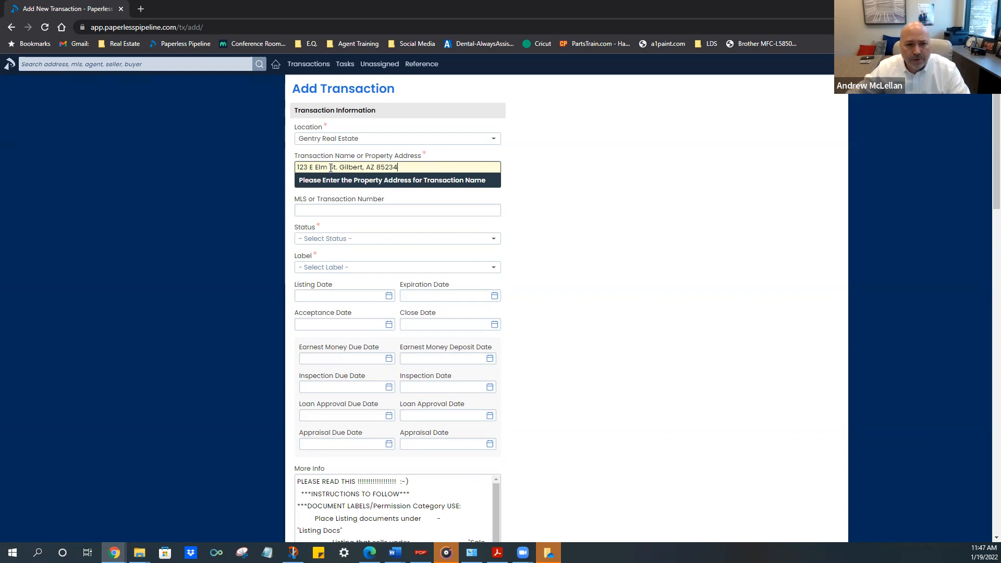
click(337, 209)
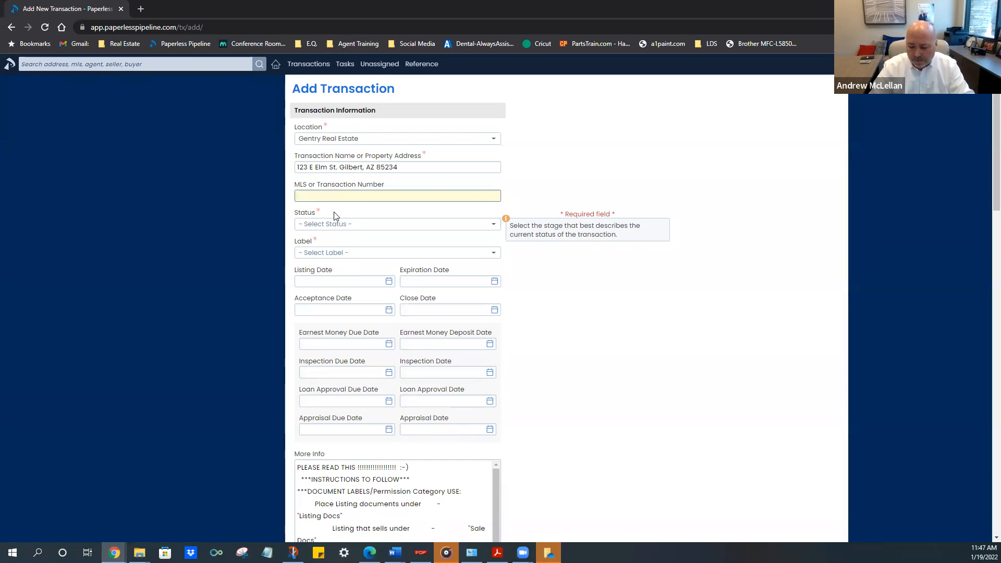
text(6237894)
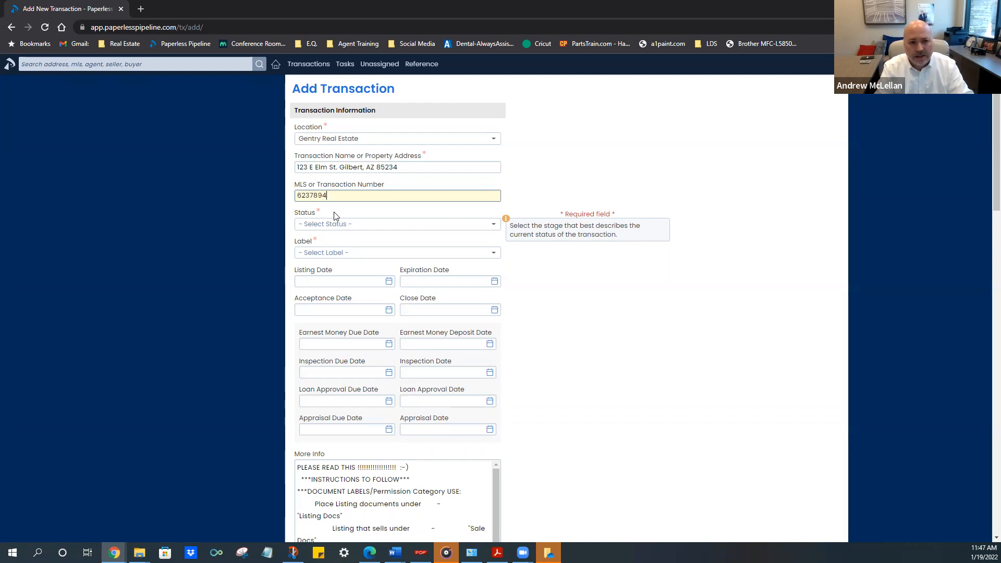
Set the transaction's status to the listing option SELLER: TRADITIONAL SALE and its label to Residential
key(Tab)
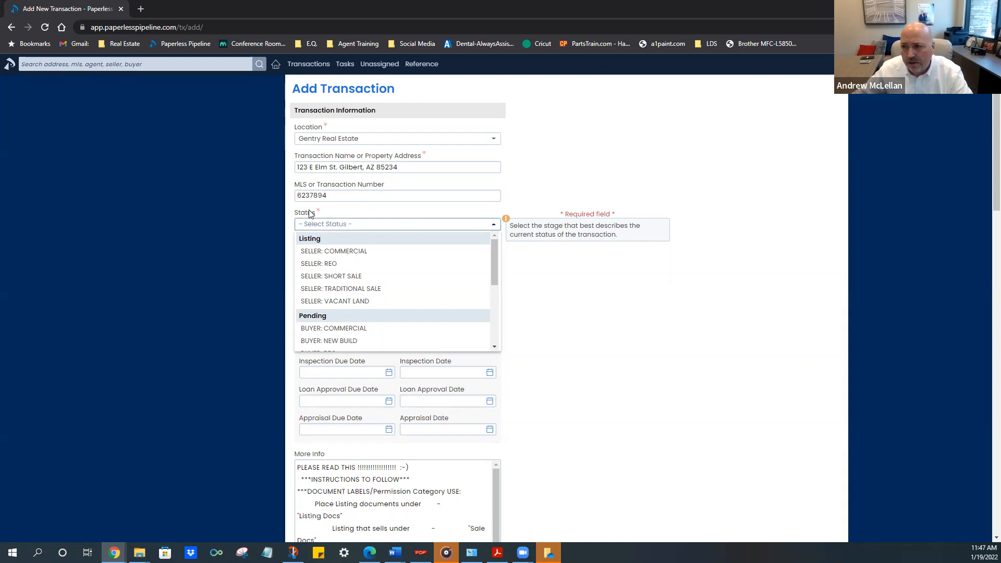
click(349, 290)
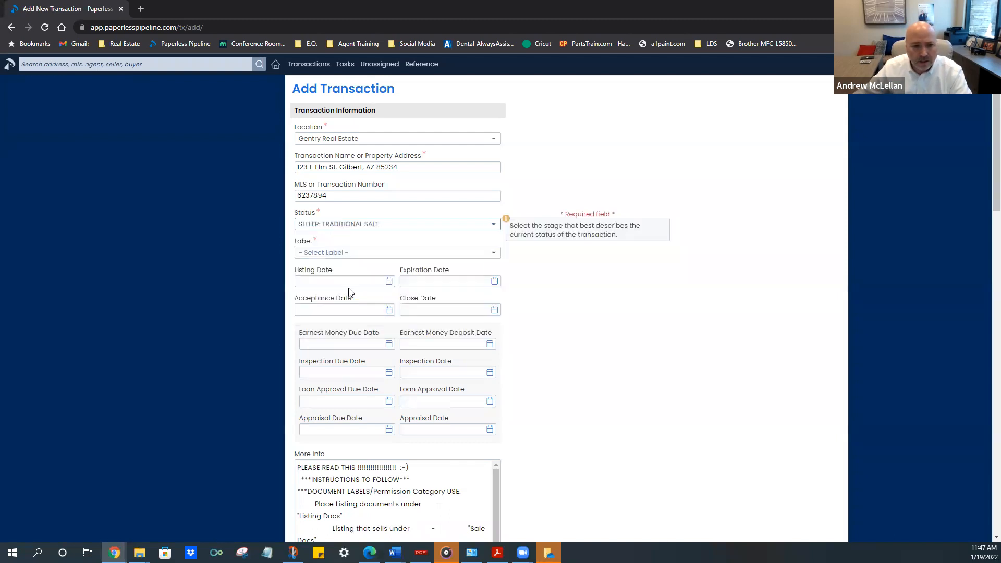
click(368, 255)
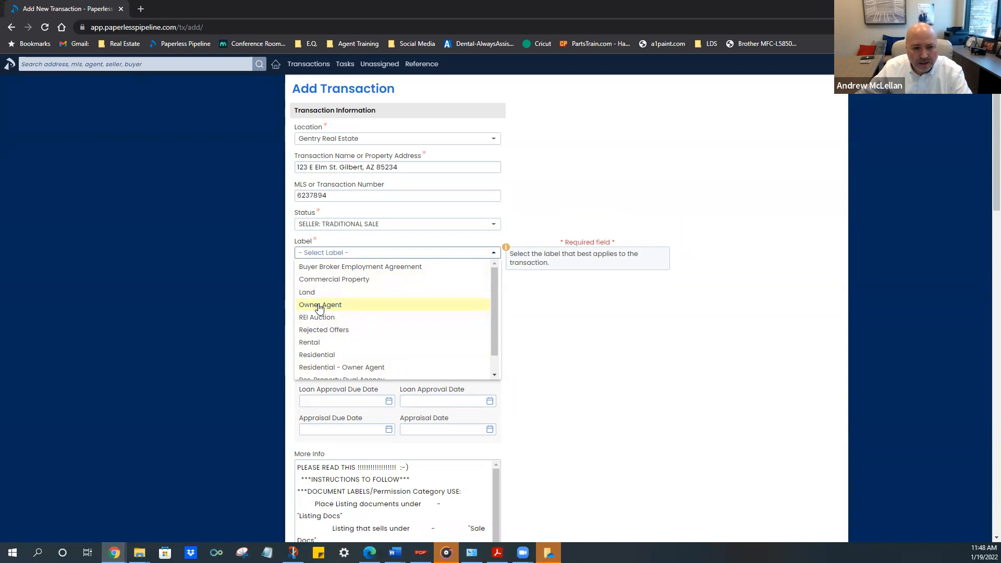
scroll(320, 309, down, 1)
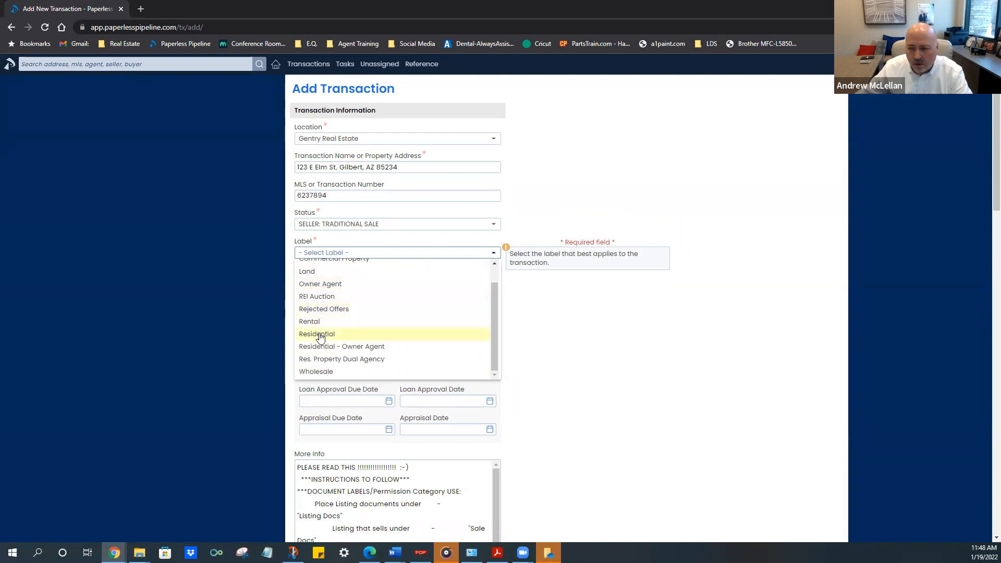
click(321, 335)
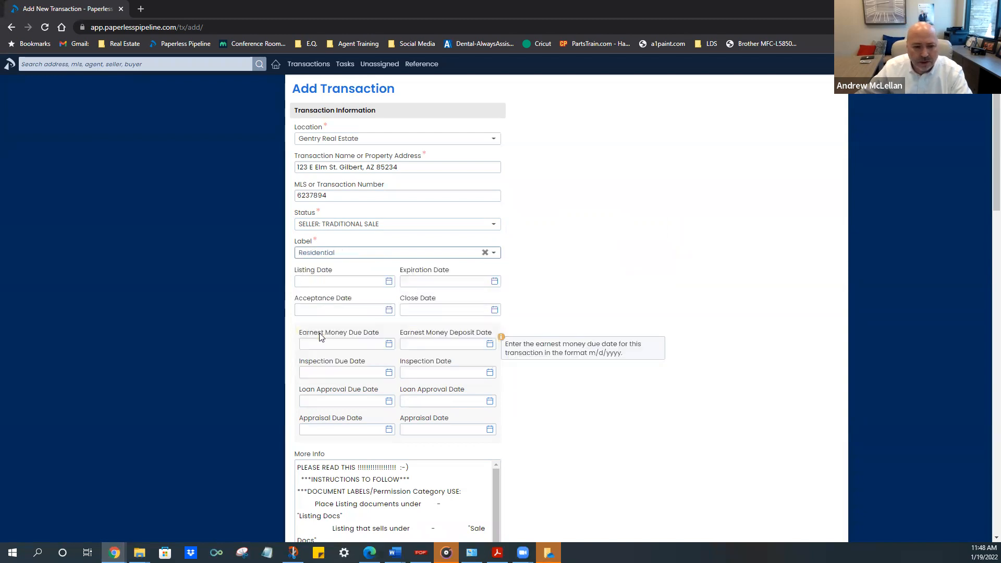
Set the listing date to 01/19/2022 and the expiration date to 07/31/2022
click(326, 281)
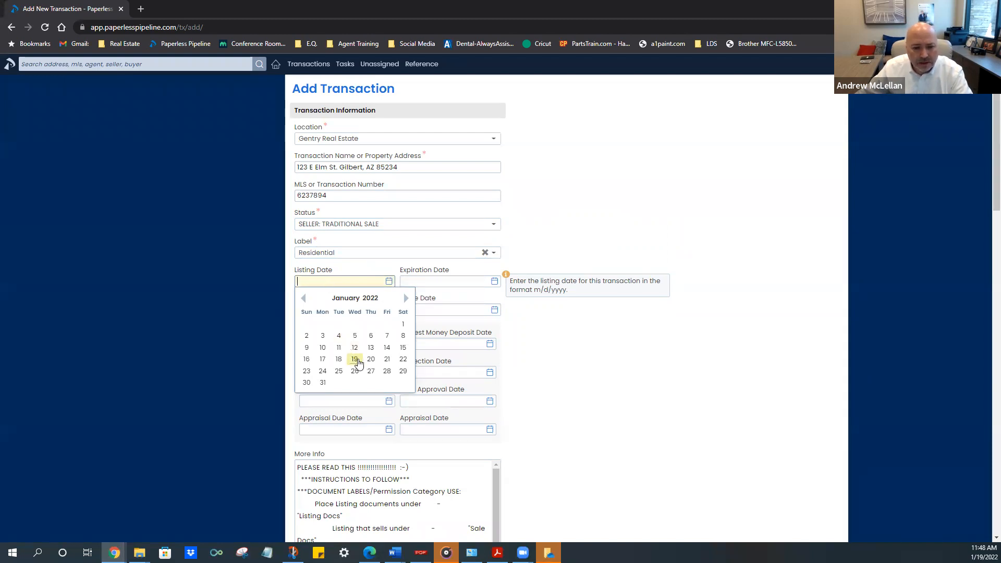
click(358, 364)
click(424, 283)
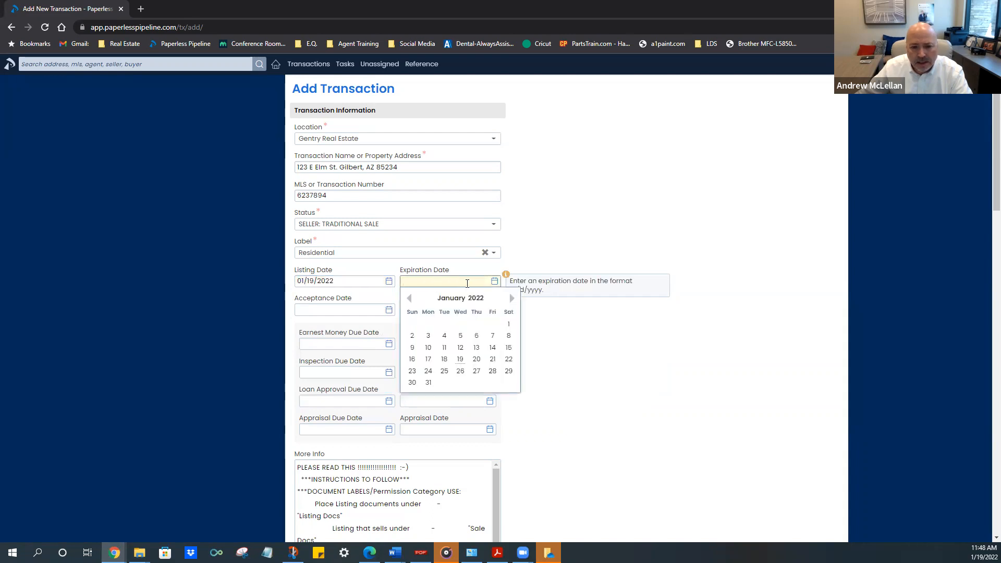
click(512, 299)
click(512, 298)
click(512, 298)
click(511, 298)
click(512, 298)
click(511, 299)
click(412, 383)
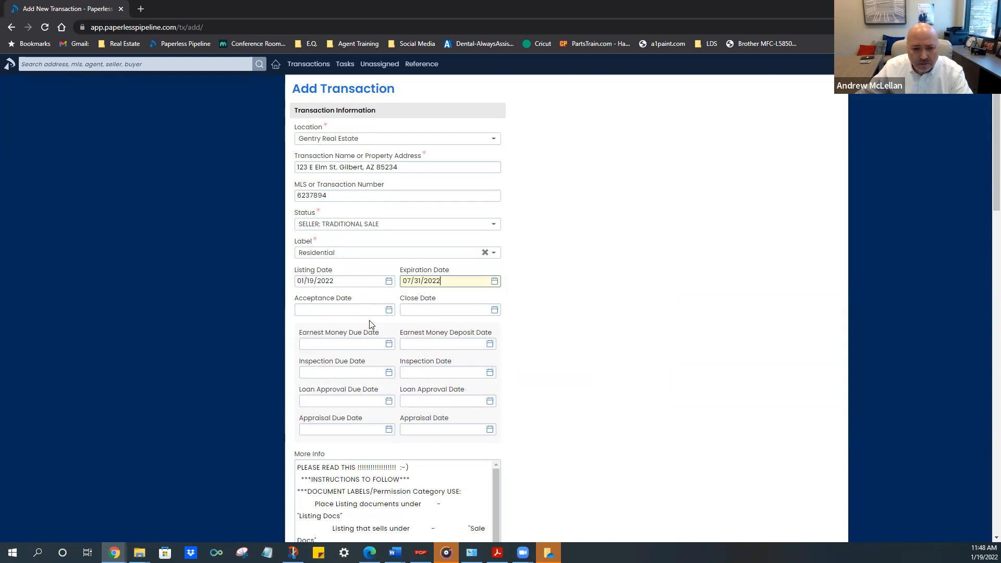
Enter the seller's full name in the pricing section and set the list price to 478000
scroll(404, 369, down, 2)
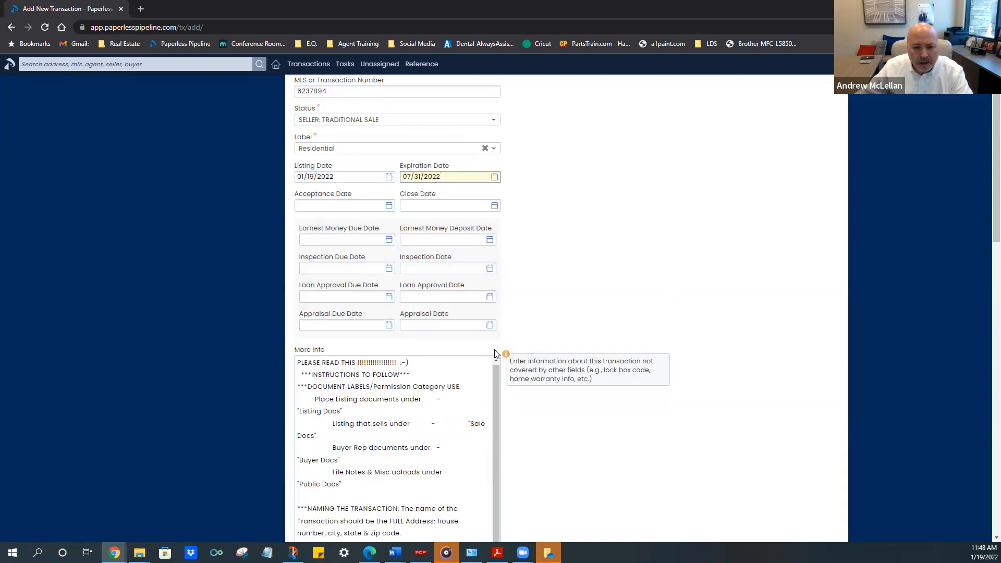
scroll(517, 348, down, 4)
scroll(516, 352, down, 12)
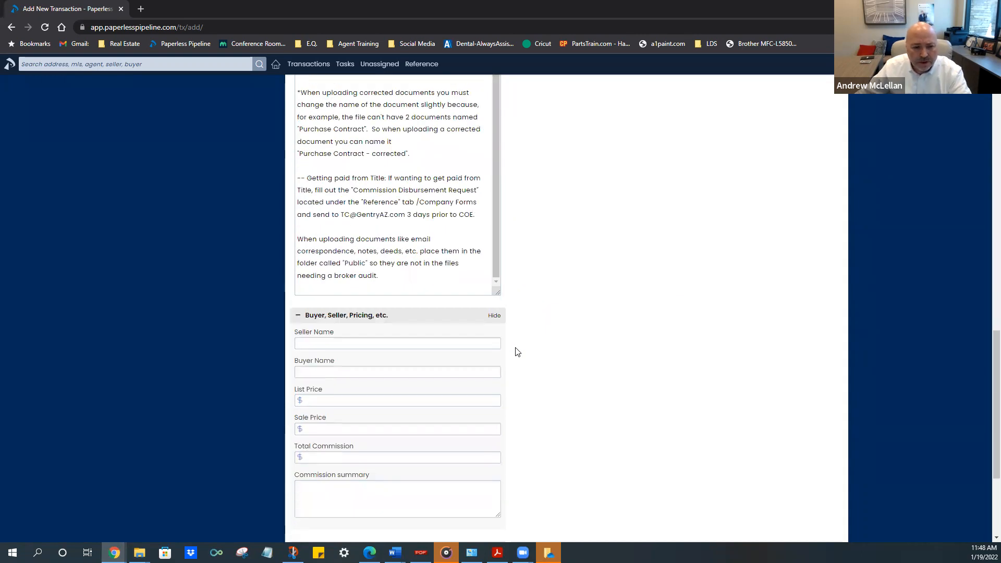
scroll(517, 352, down, 1)
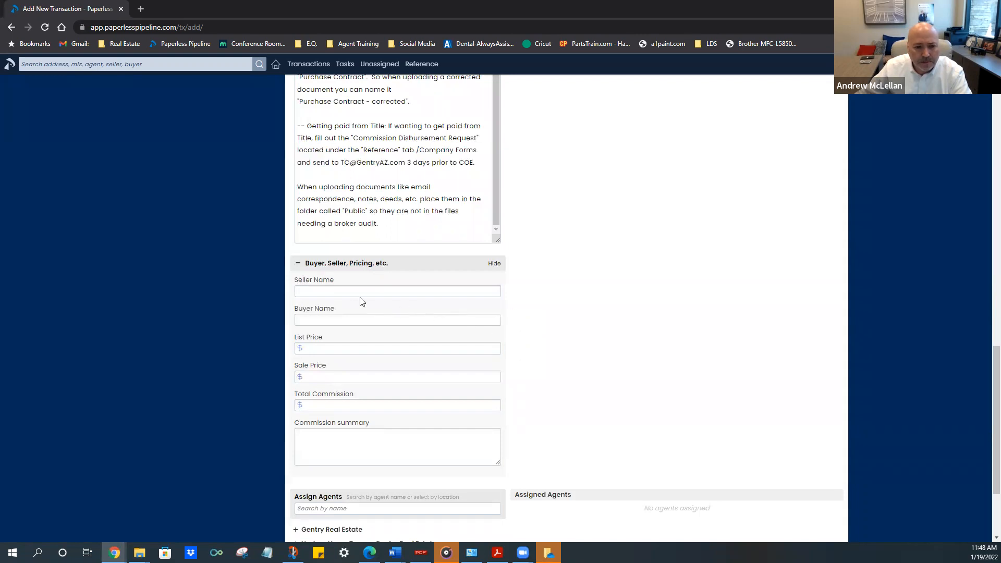
click(327, 293)
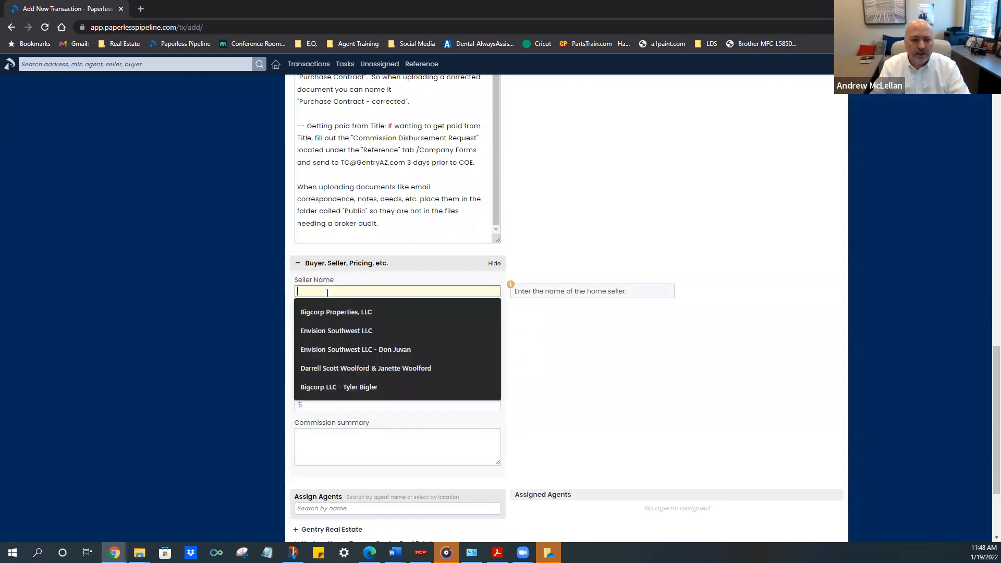
text(Mr. John)
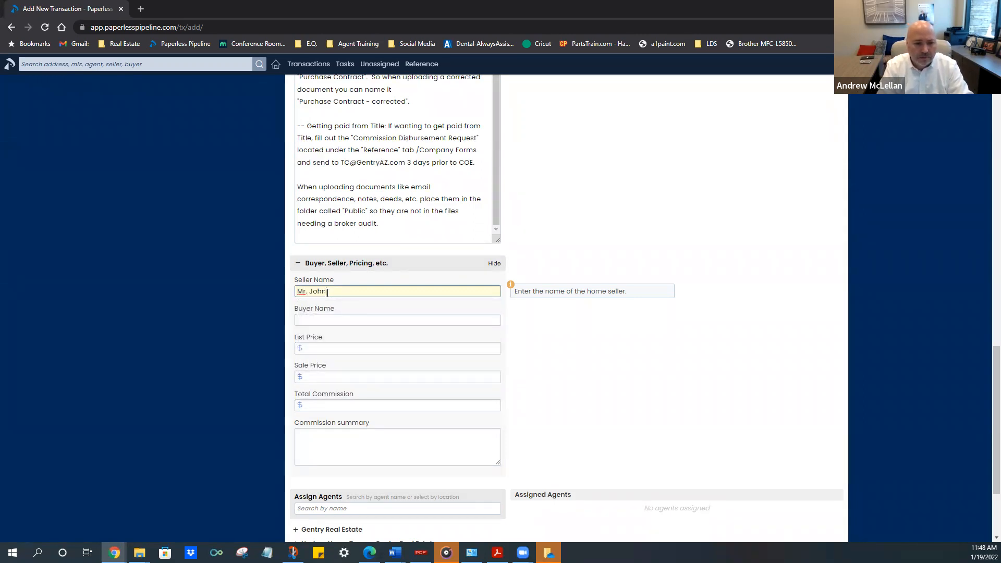
text( Smith)
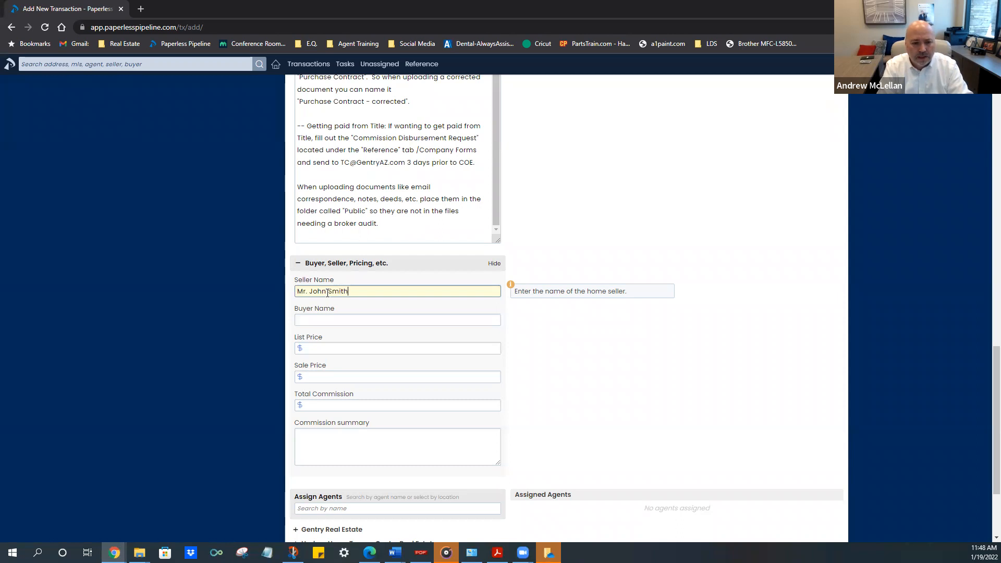
key(Tab)
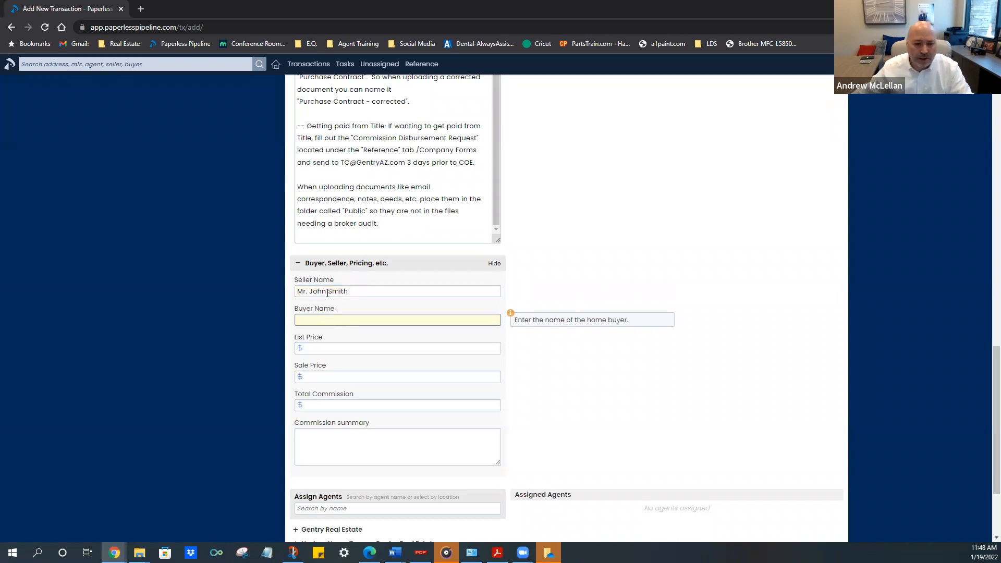
click(338, 348)
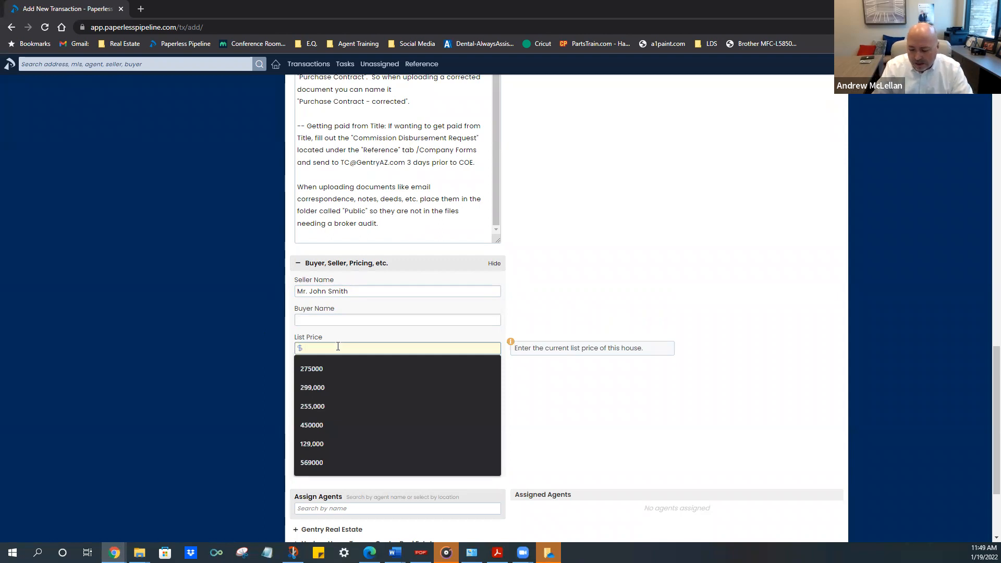
text(47)
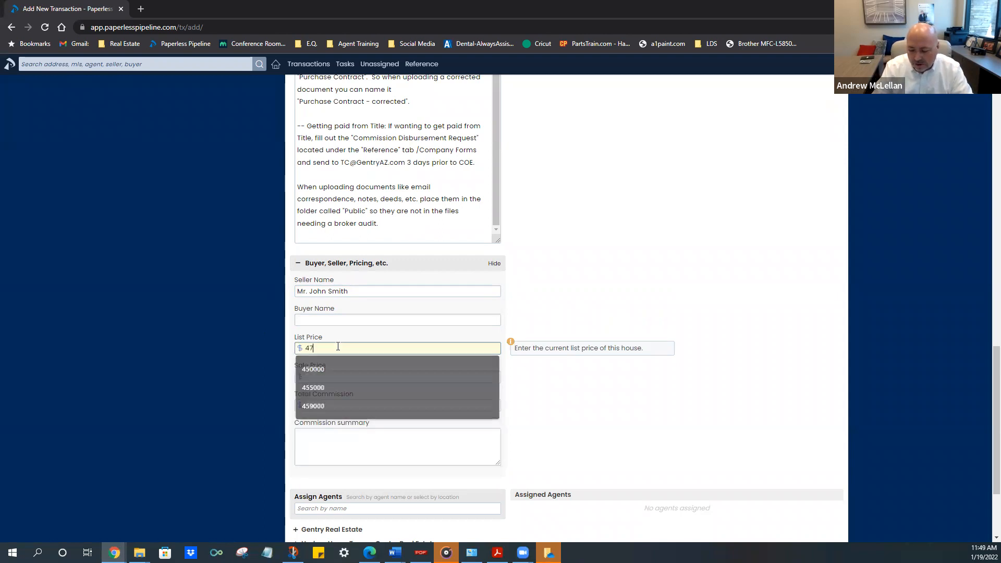
text(8000)
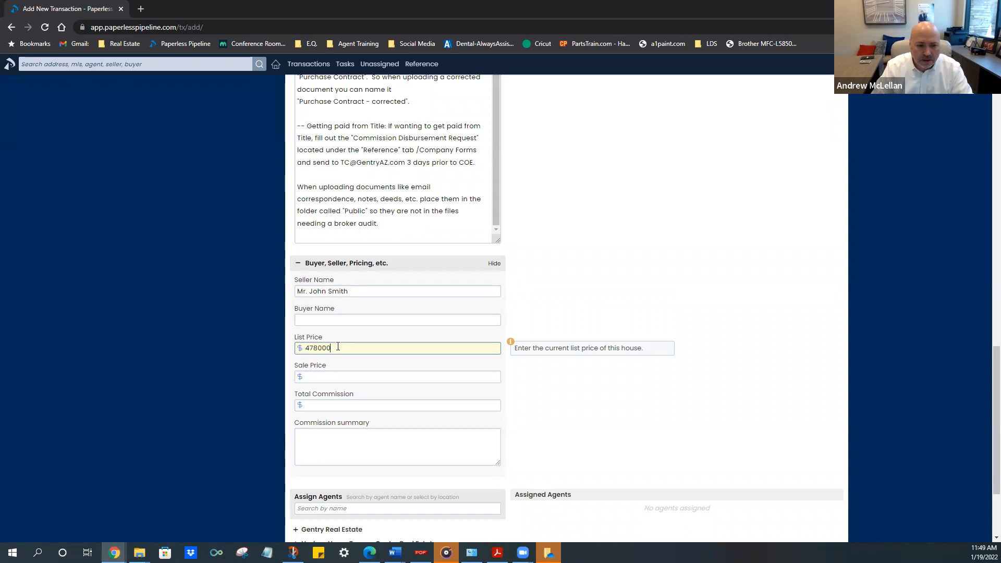
click(349, 406)
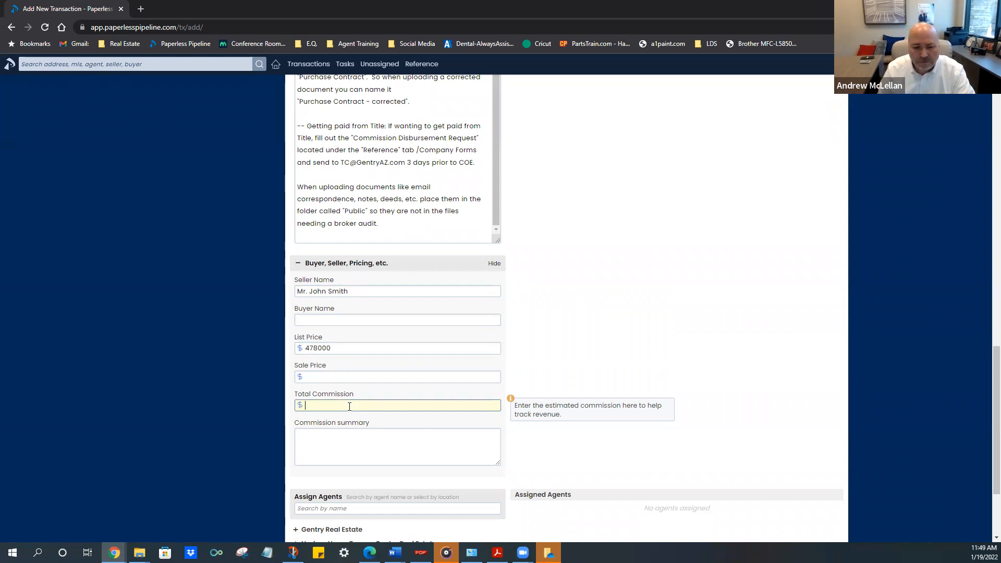
click(530, 445)
scroll(530, 445, down, 2)
click(378, 345)
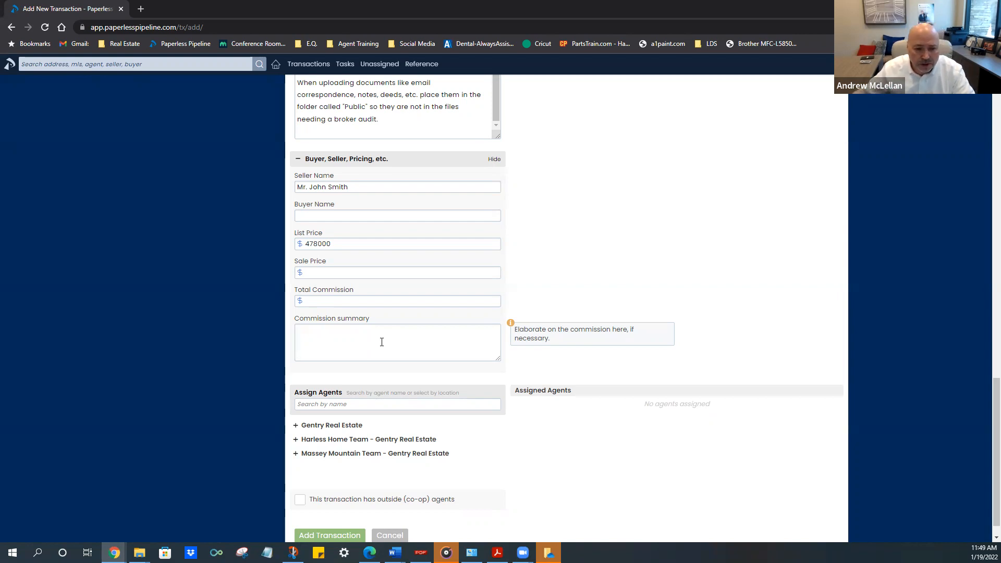
Find the agent by first name, assign the first match as the listing agent, and add the transaction
scroll(382, 342, down, 1)
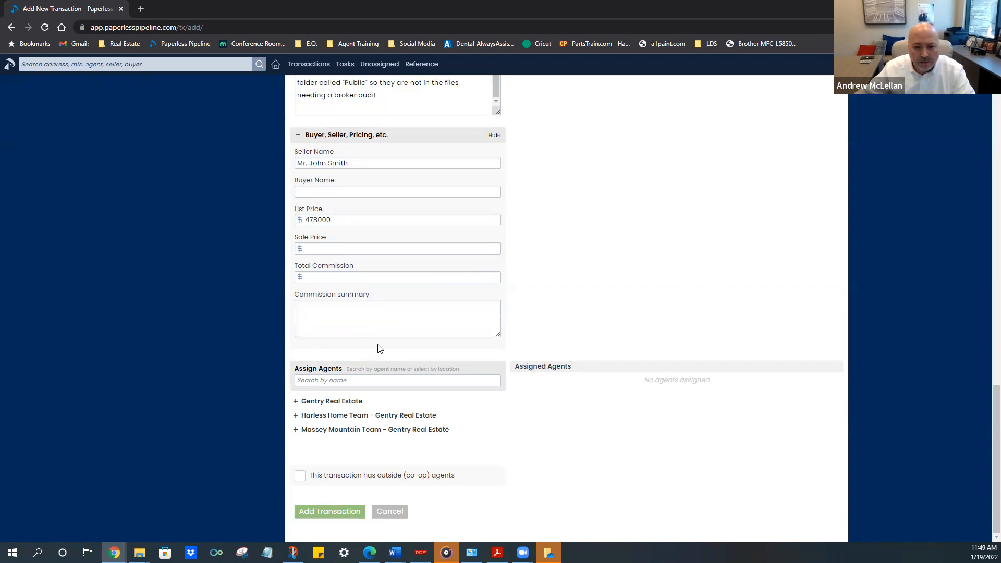
click(353, 383)
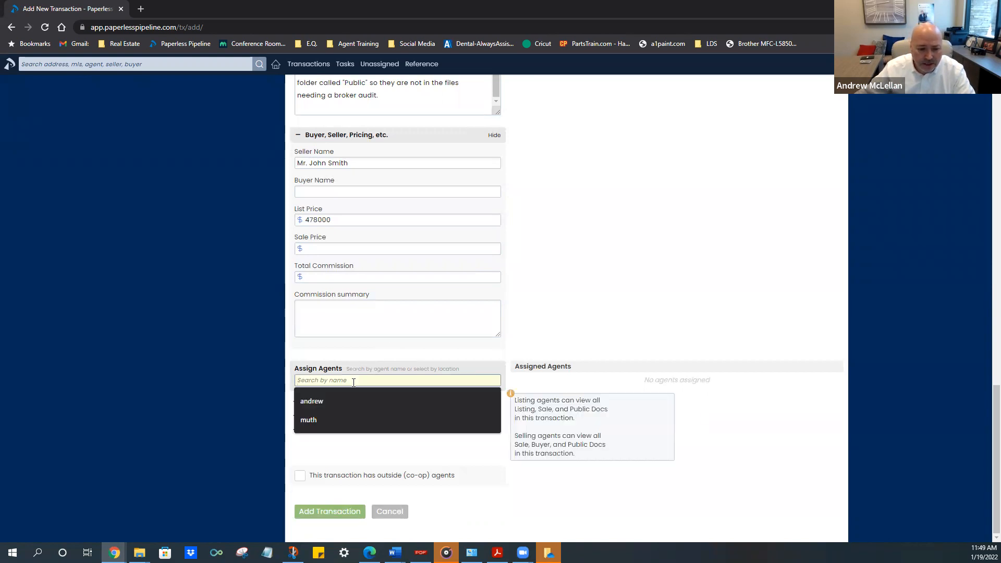
click(377, 355)
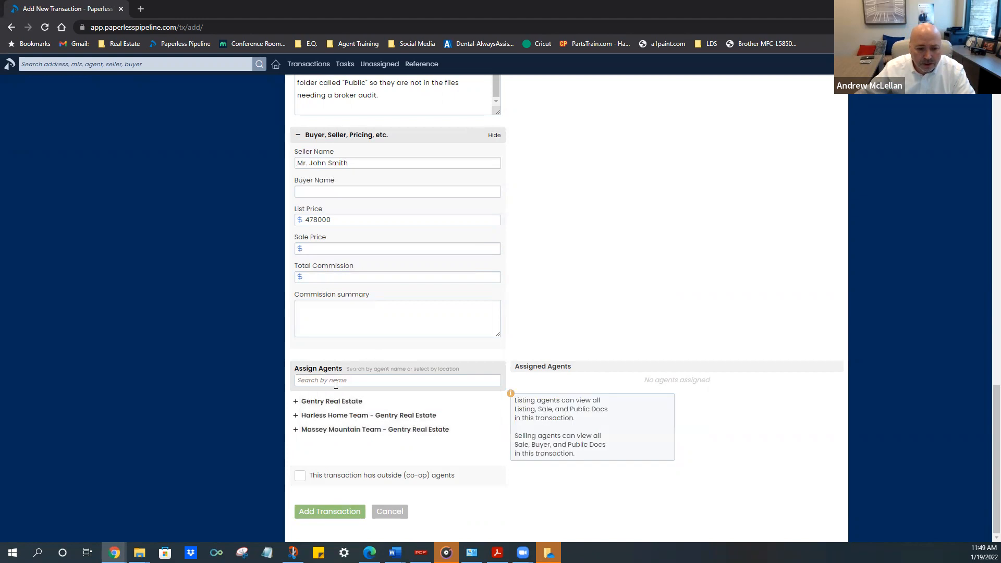
click(303, 406)
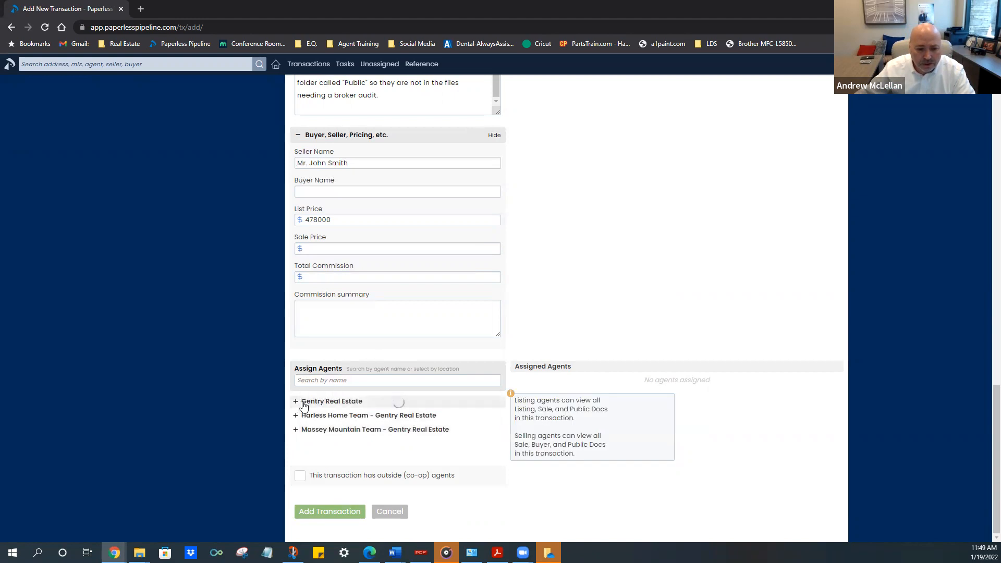
scroll(310, 402, down, 10)
scroll(329, 389, up, 10)
click(341, 434)
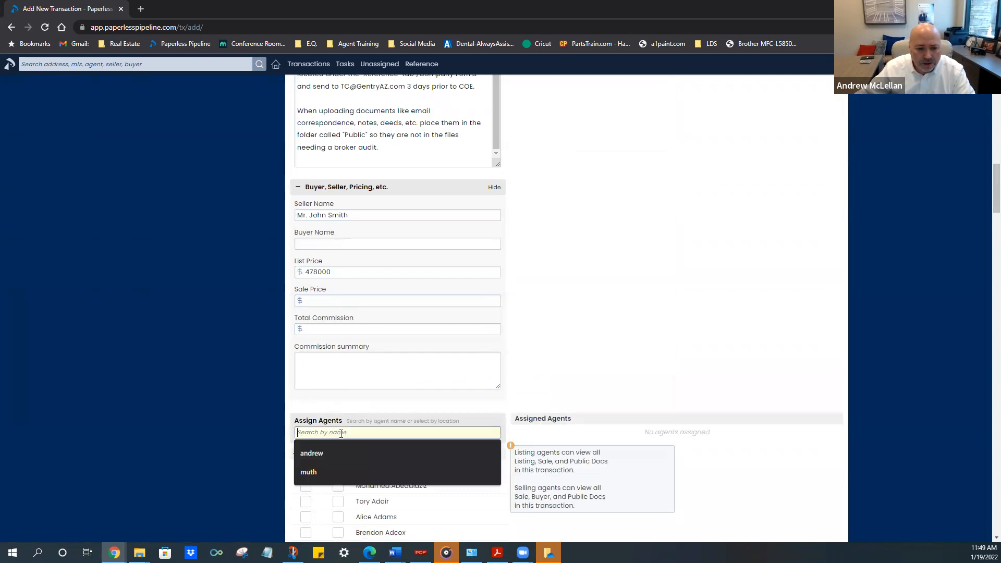
text(andrew)
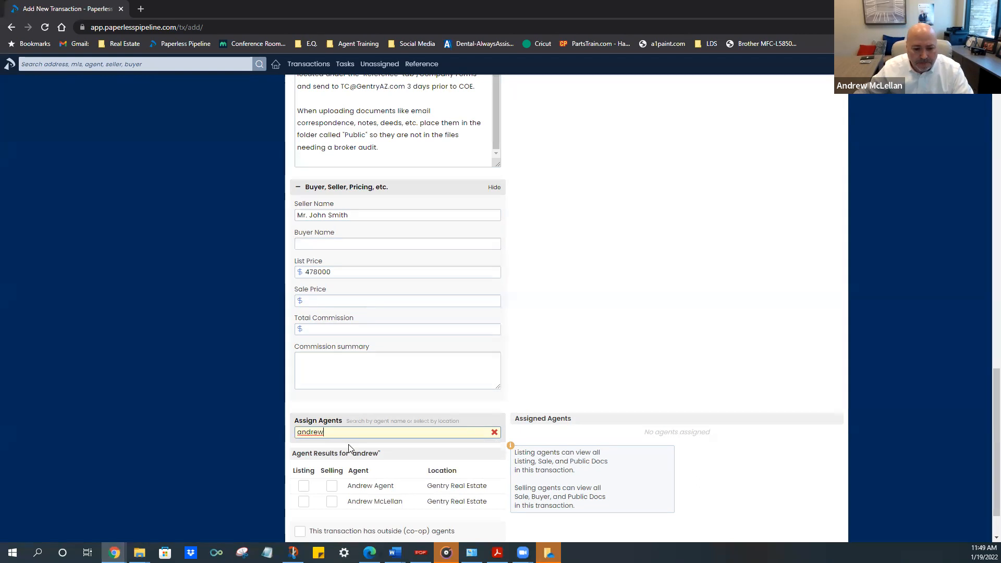
click(301, 489)
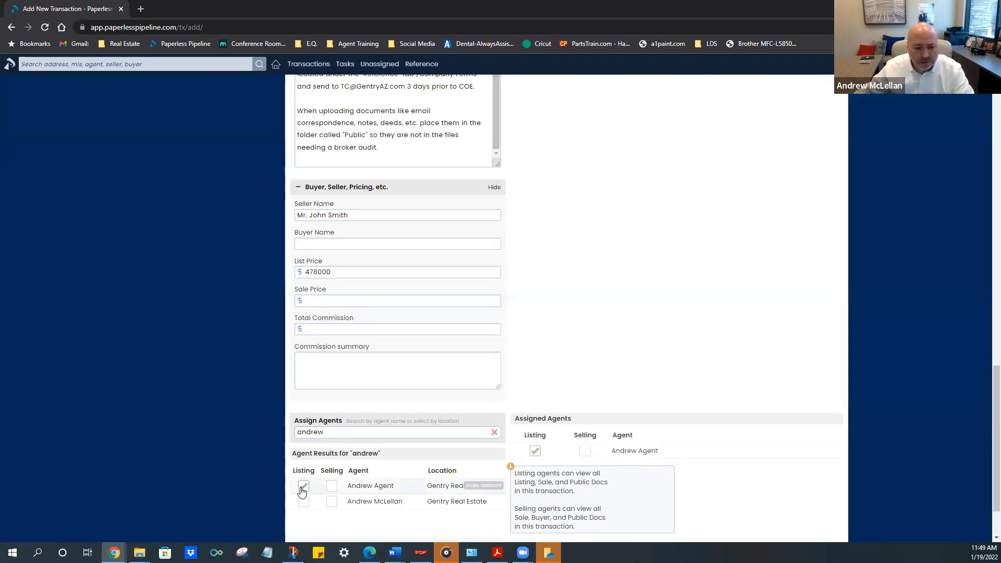
scroll(458, 492, down, 2)
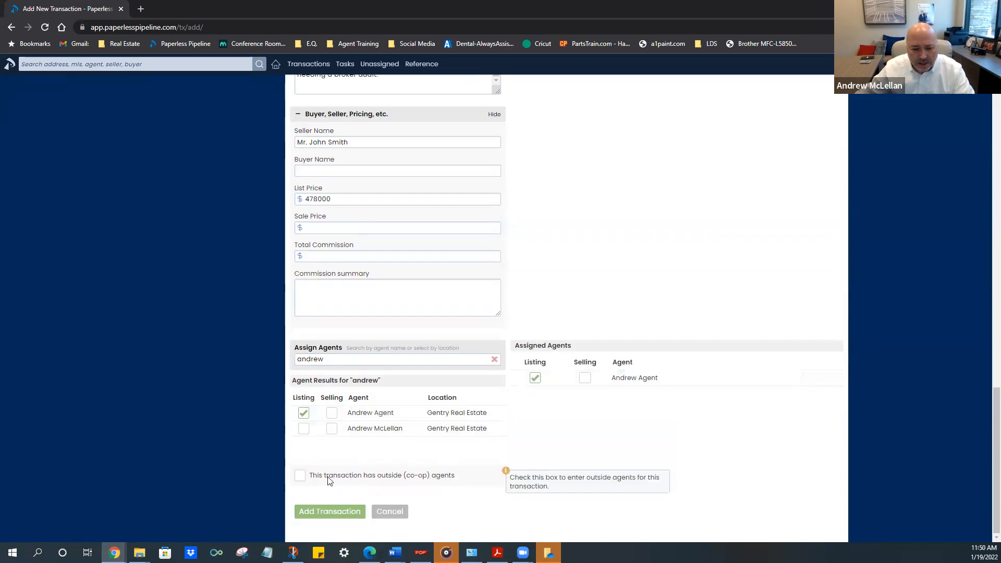
click(335, 514)
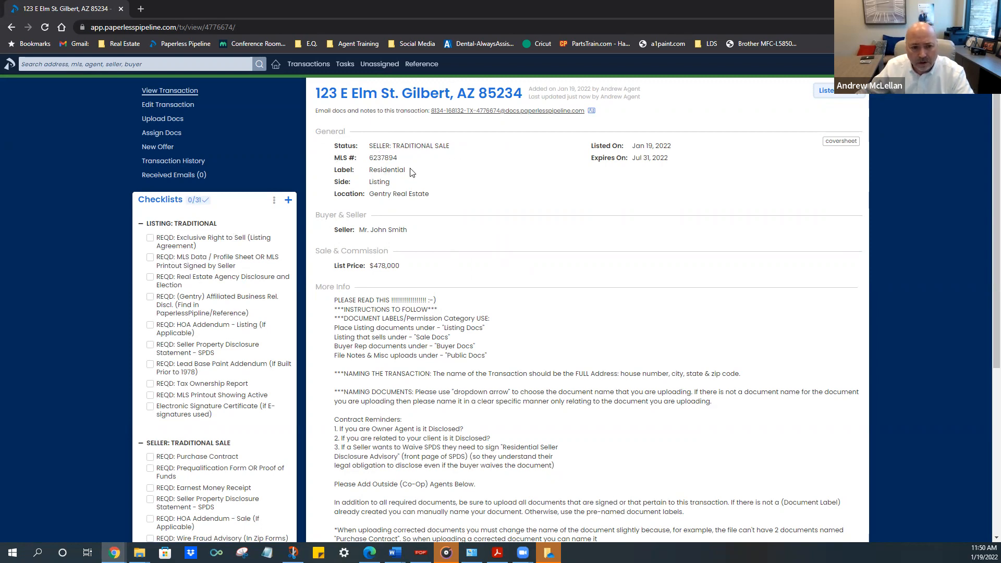
Examine the new transaction's label and its More Info instructions, especially the contract reminders about client relationship disclosure and waiving the SPDS
drag(407, 170, 366, 174)
click(406, 184)
scroll(442, 297, down, 2)
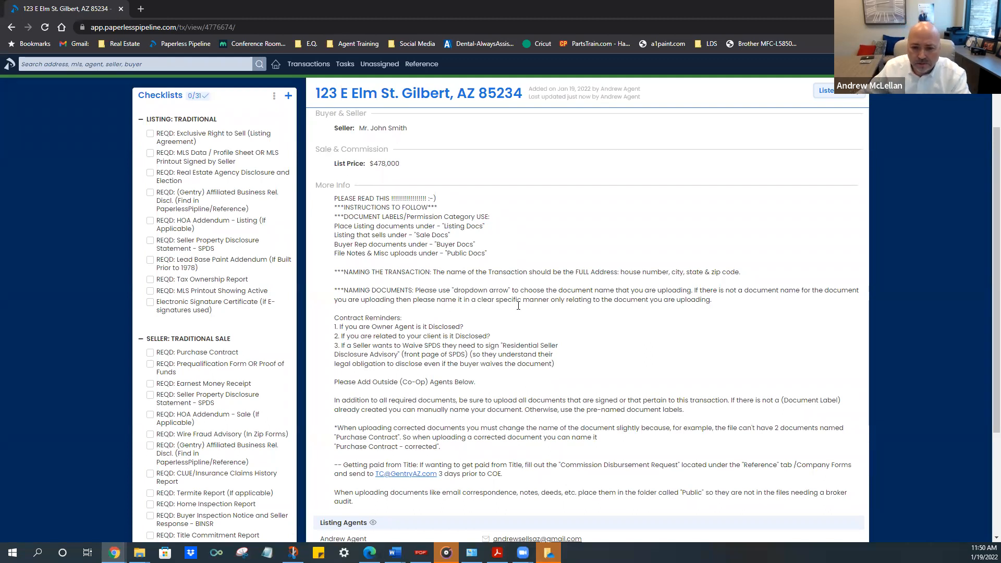
scroll(559, 301, down, 1)
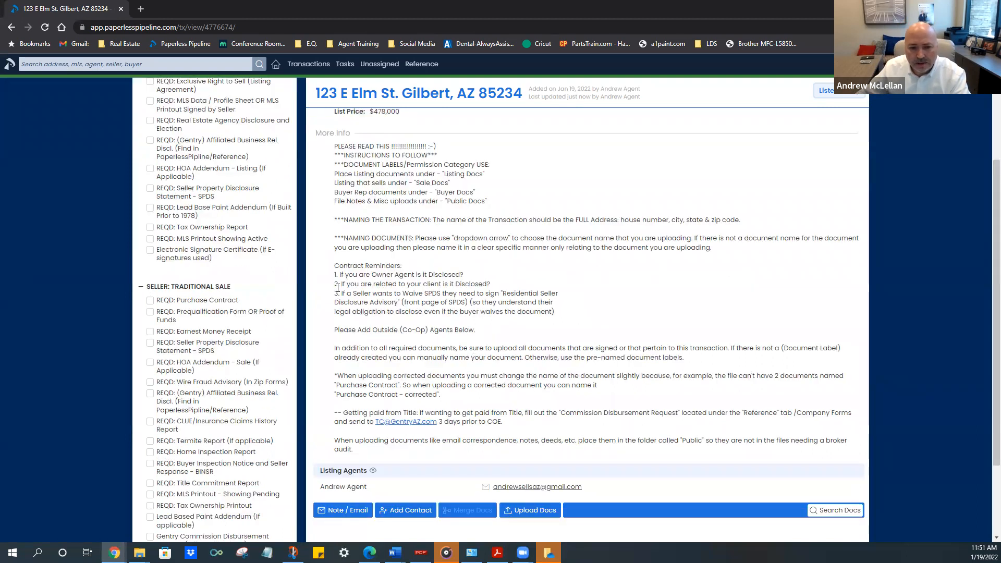
drag(351, 284, 467, 287)
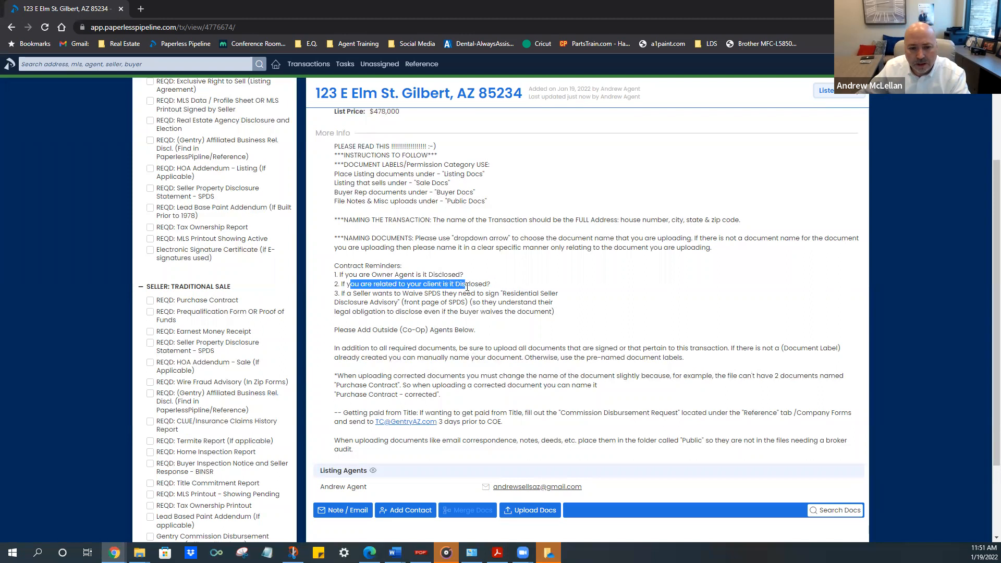
click(539, 312)
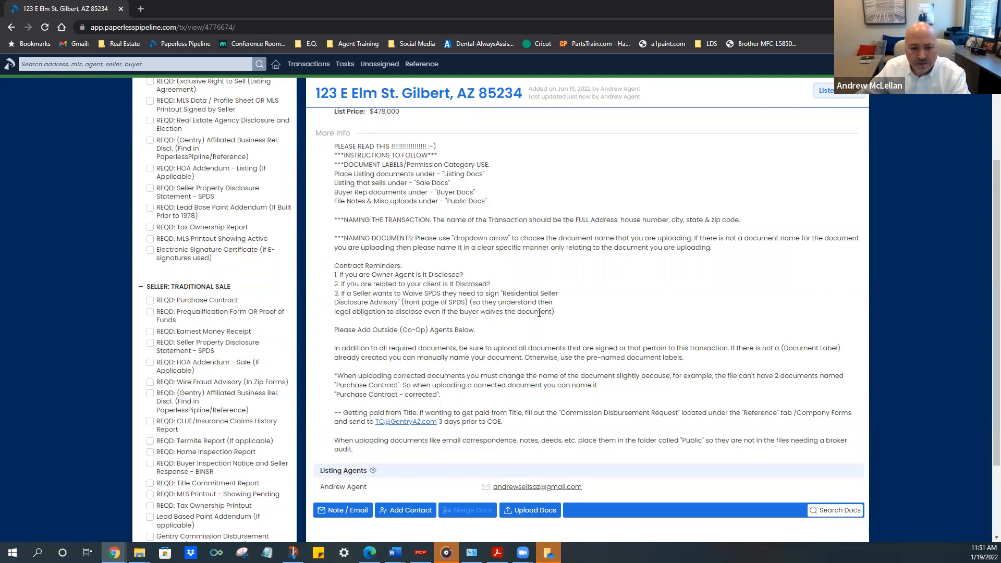
scroll(489, 313, down, 2)
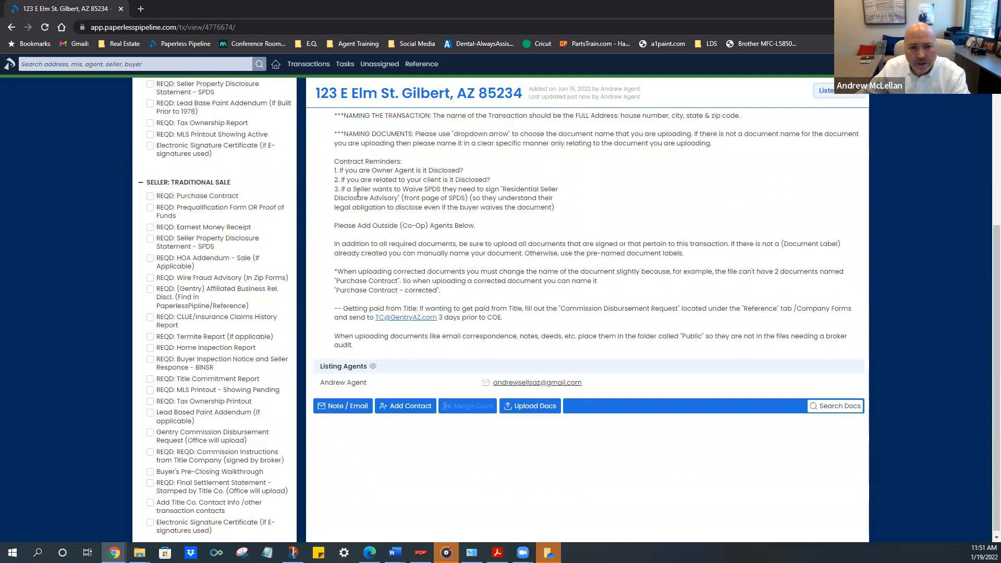
drag(348, 190, 553, 200)
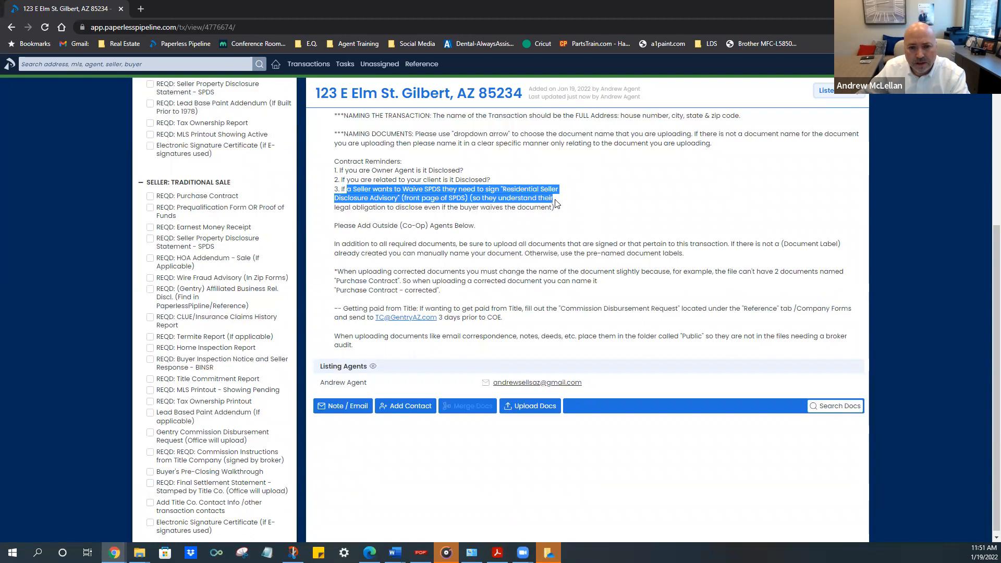
click(529, 225)
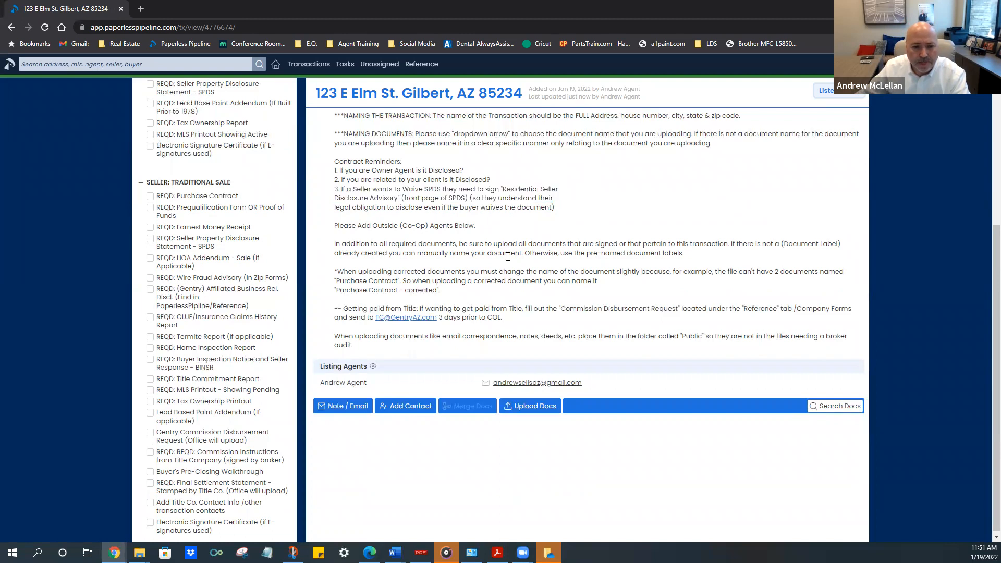
scroll(508, 257, down, 1)
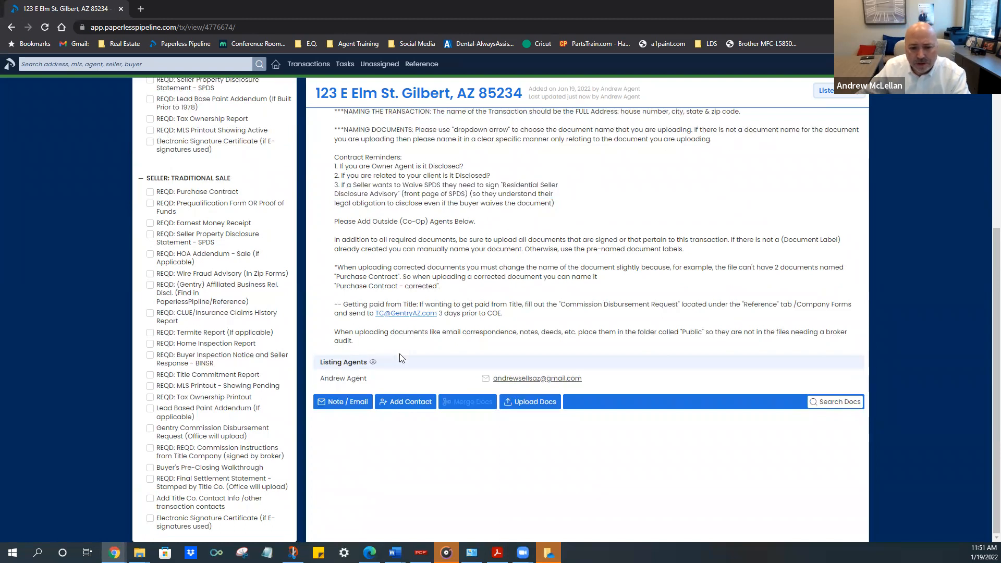
Review the required documents in the LISTING: TRADITIONAL and SELLER: TRADITIONAL SALE checklists
scroll(491, 291, up, 5)
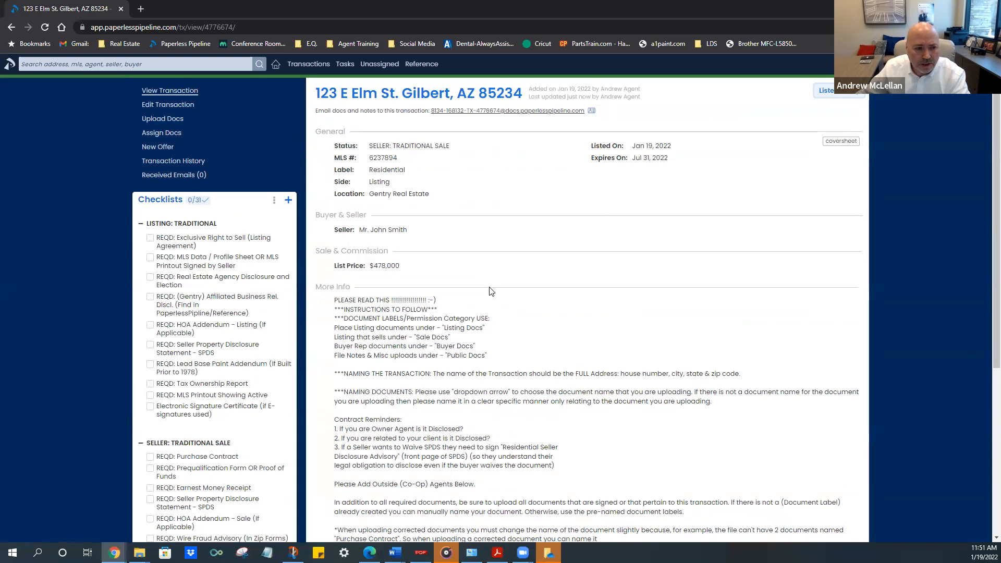
scroll(491, 290, down, 1)
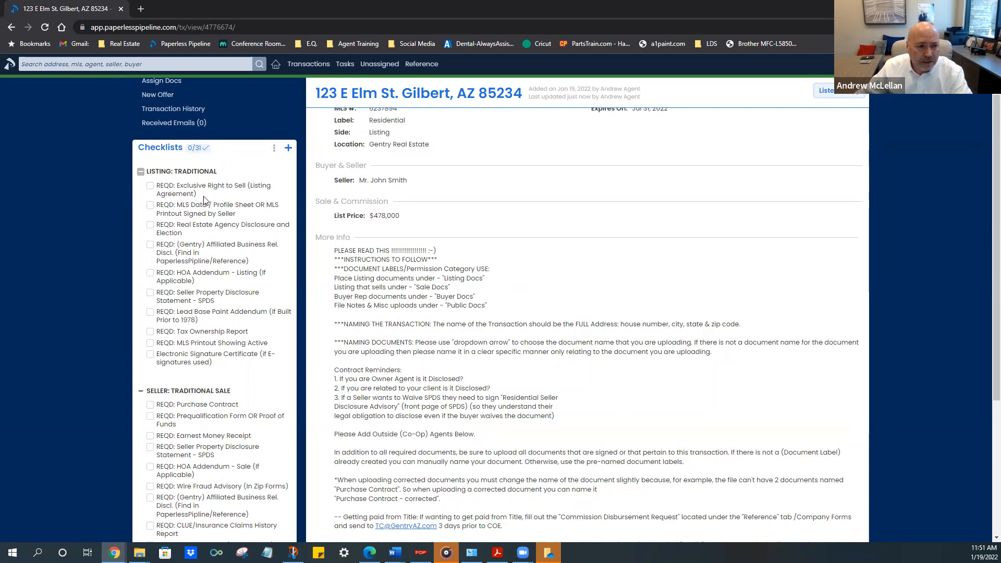
scroll(242, 298, down, 1)
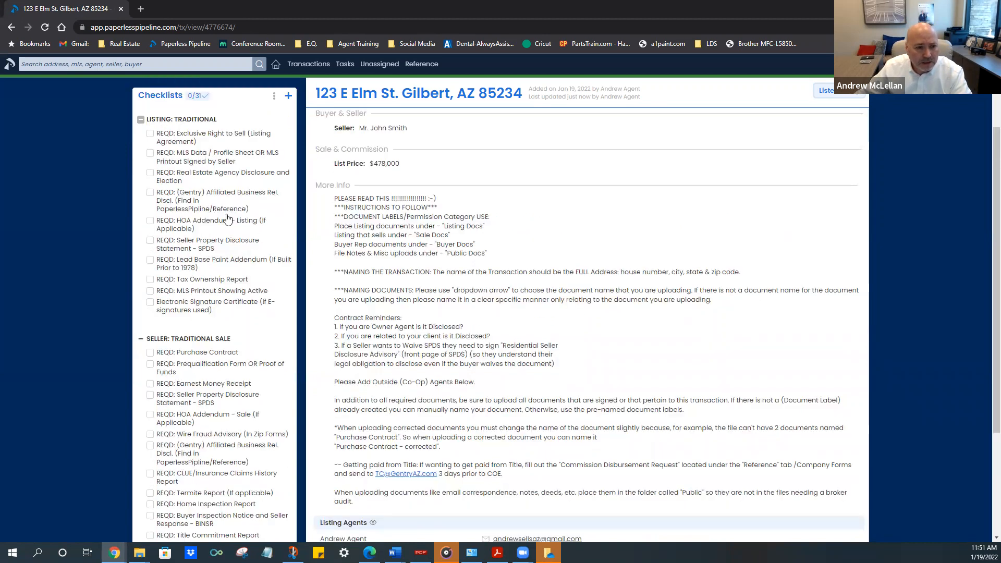
scroll(260, 262, down, 1)
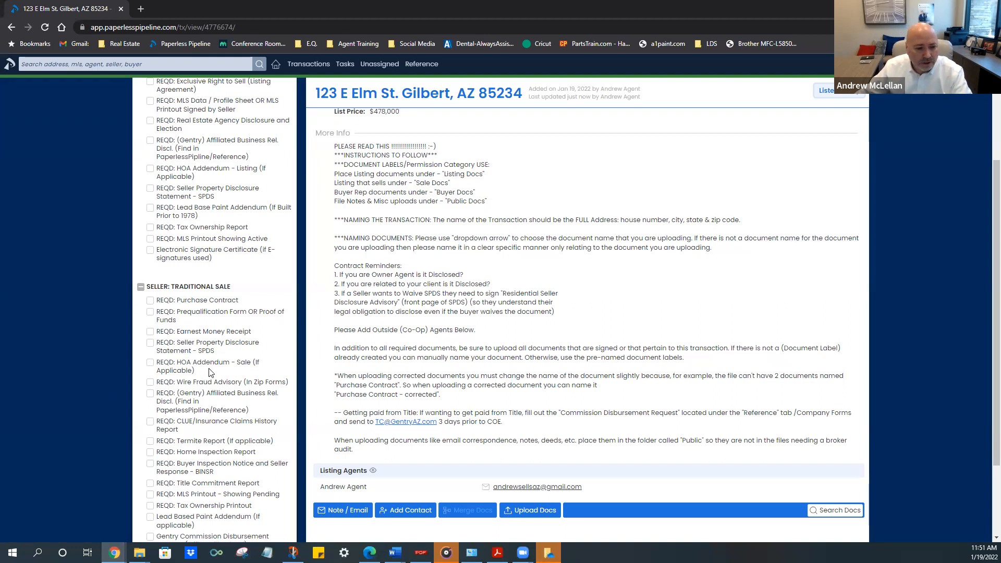
scroll(211, 376, down, 2)
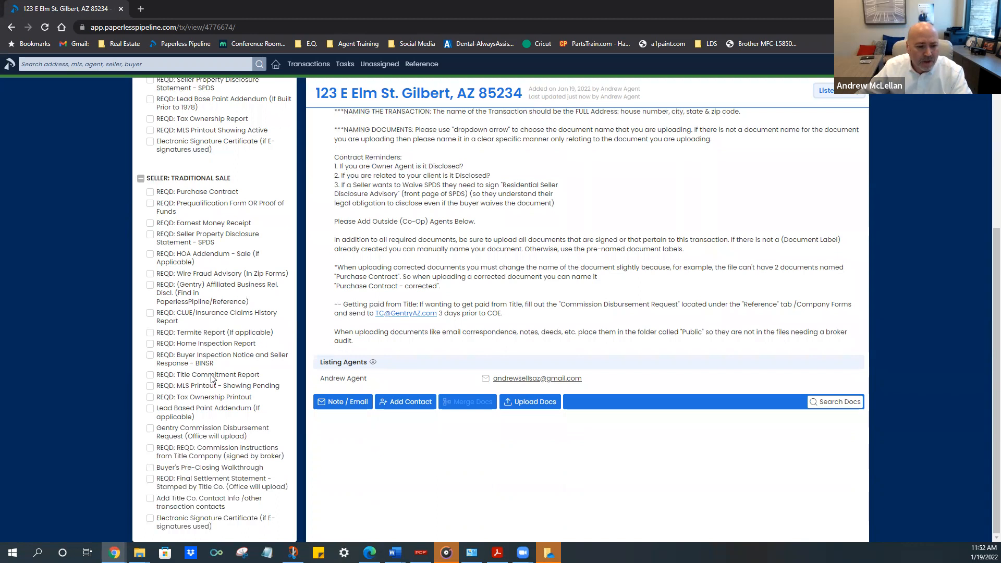
scroll(212, 379, up, 3)
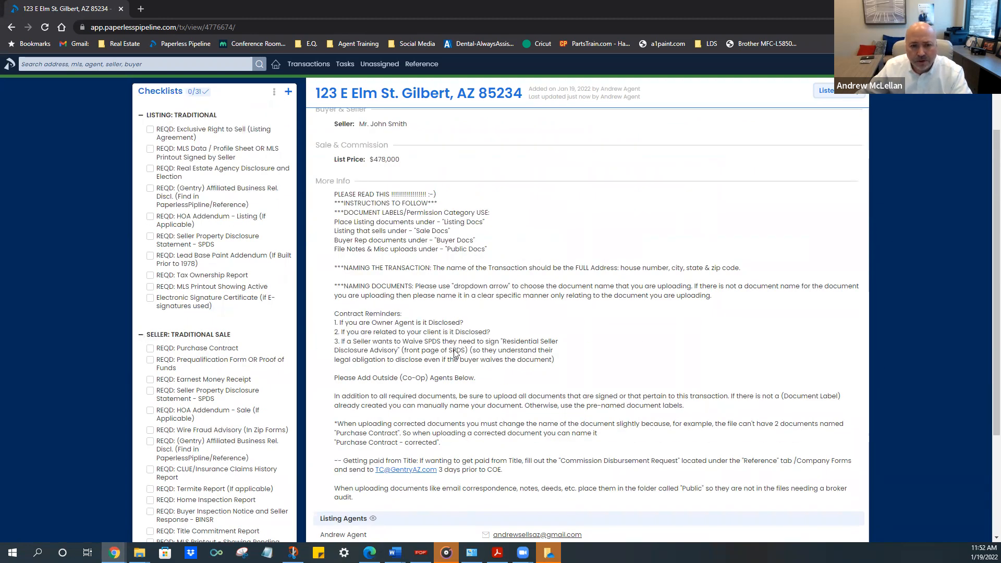
Start a document upload for the Elm St. transaction and open the file chooser
scroll(454, 355, down, 3)
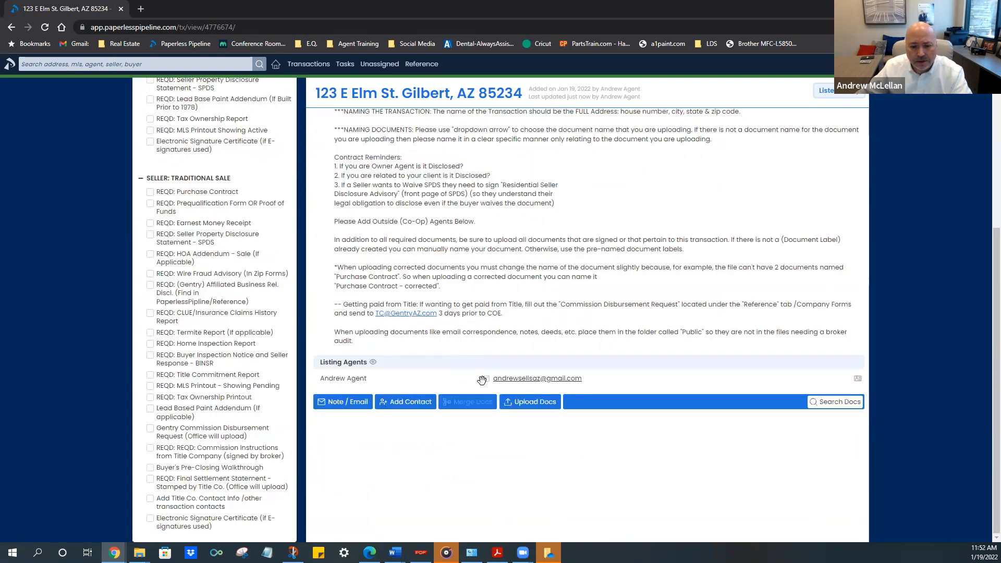
click(534, 403)
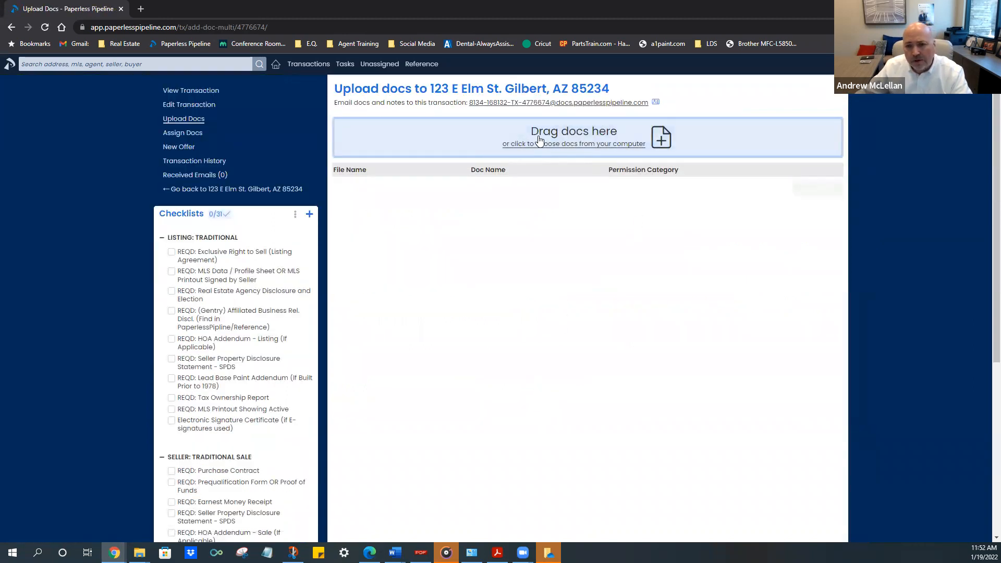
click(579, 137)
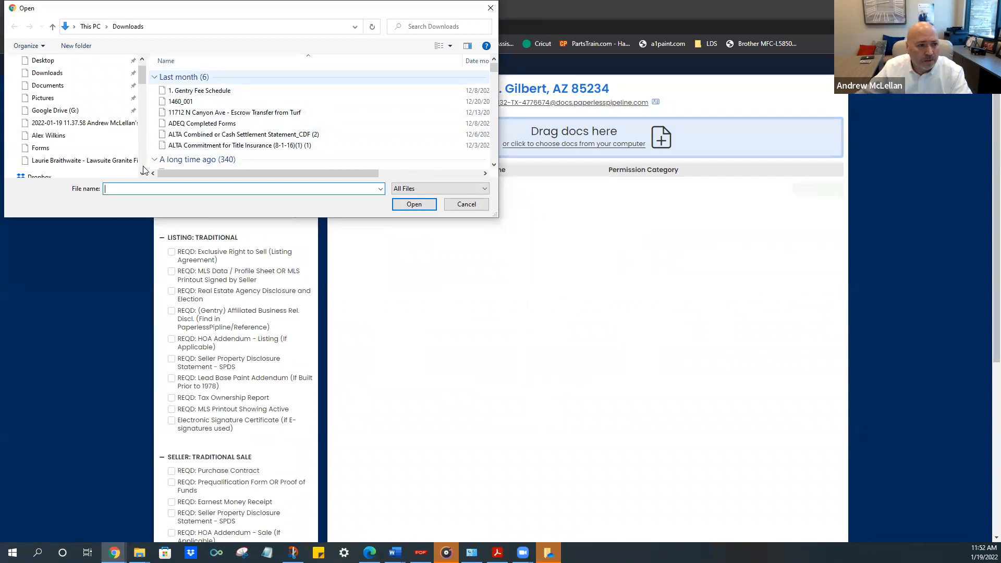
Browse from Dropbox's AA - Documents through the agent's - LISTINGS folder to the client's E Toro St. property and open its Listing PW subfolder
drag(142, 148, 133, 65)
scroll(97, 104, down, 2)
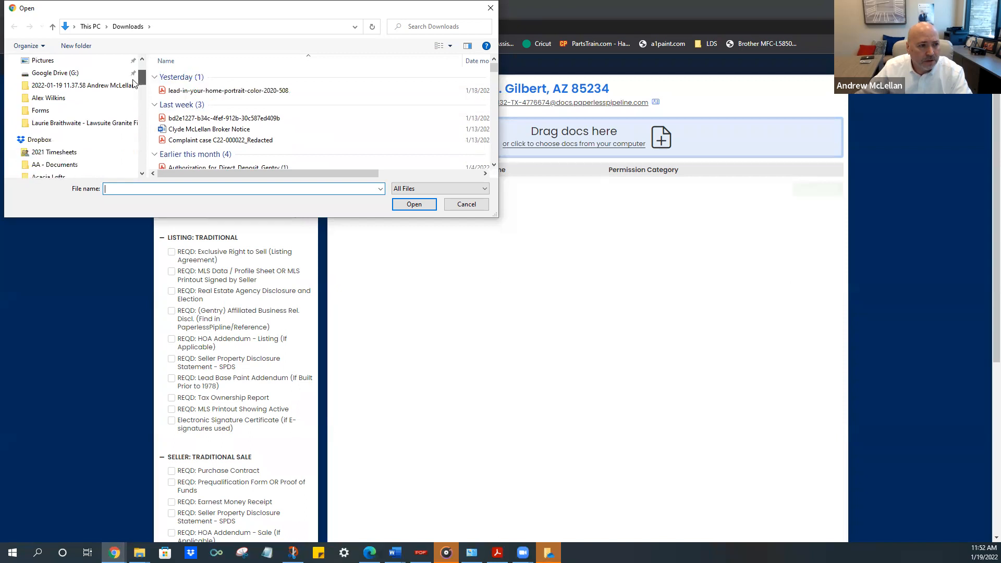
click(70, 153)
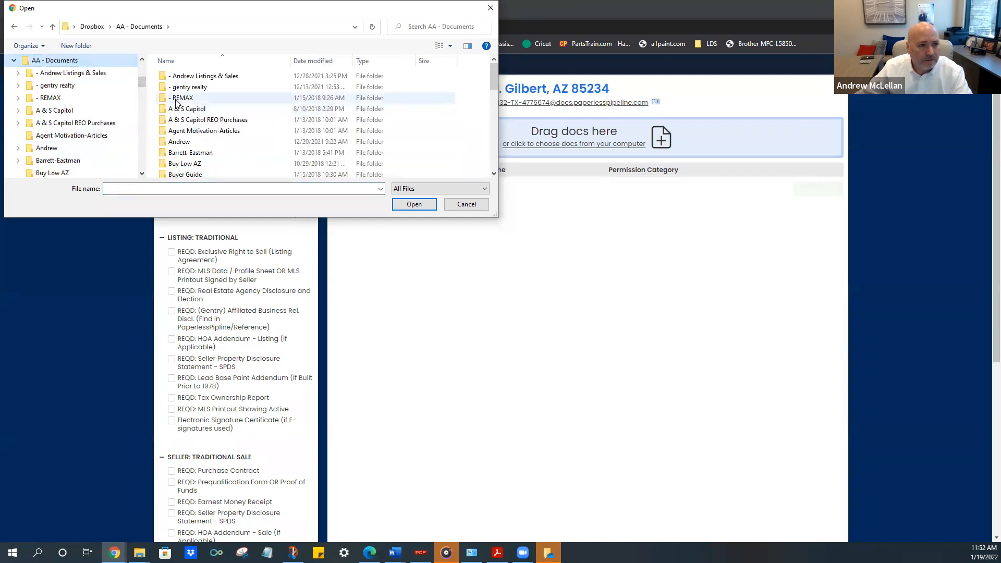
double_click(189, 77)
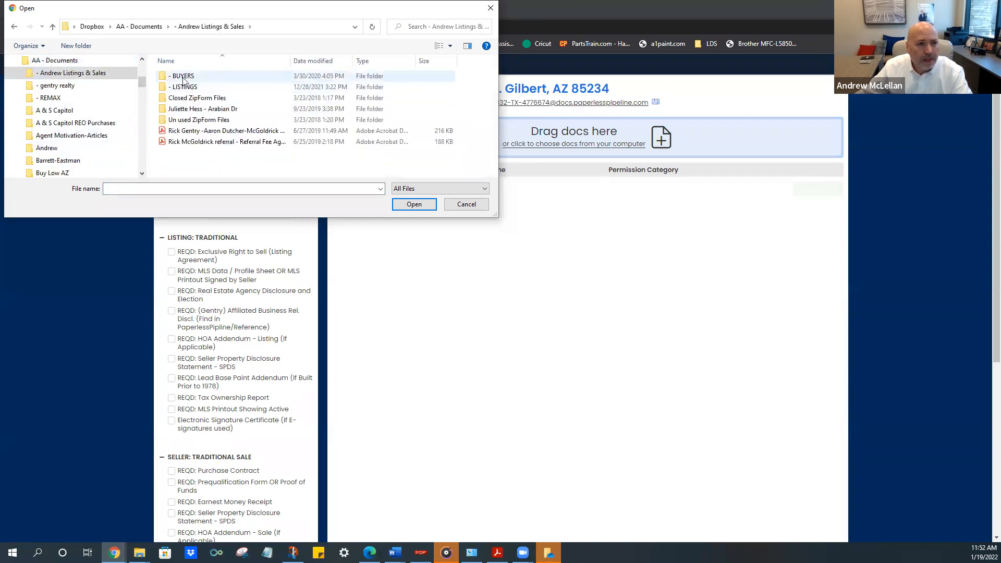
click(183, 91)
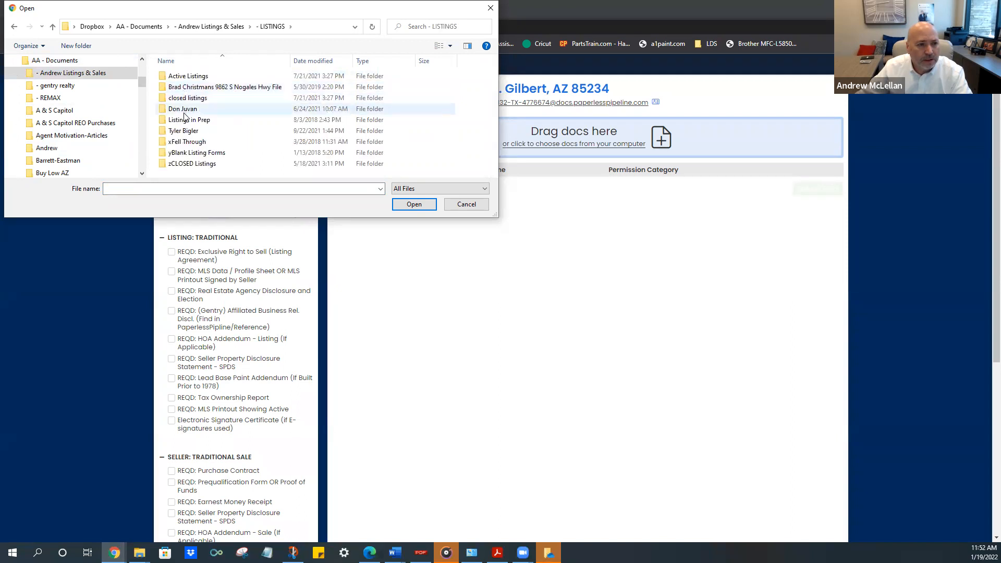
double_click(185, 131)
click(192, 99)
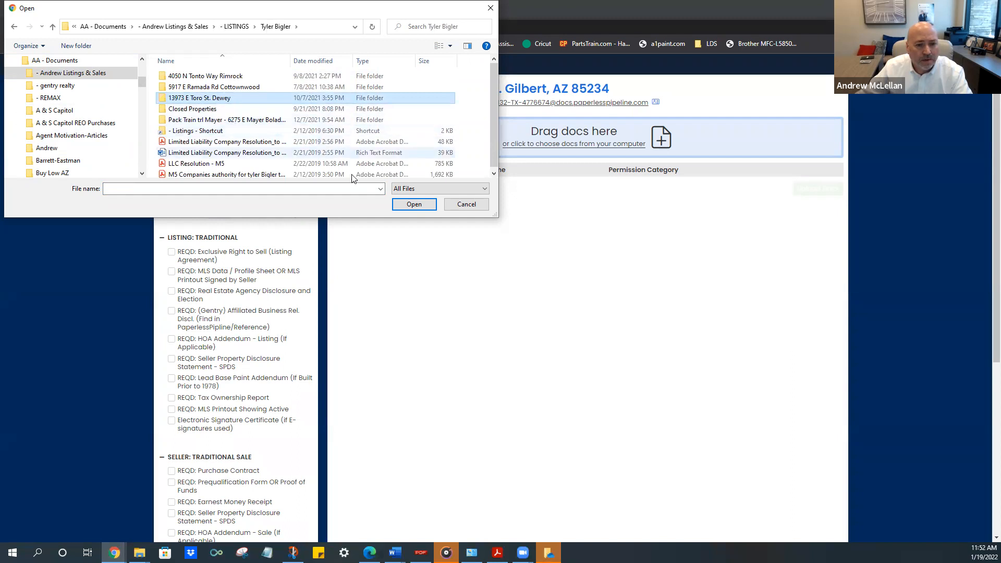
click(414, 205)
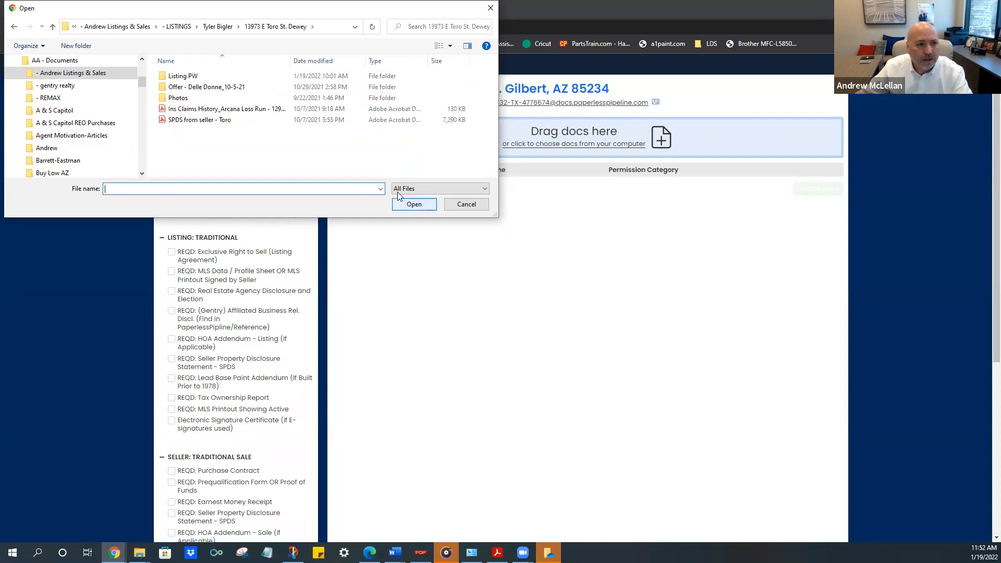
double_click(200, 79)
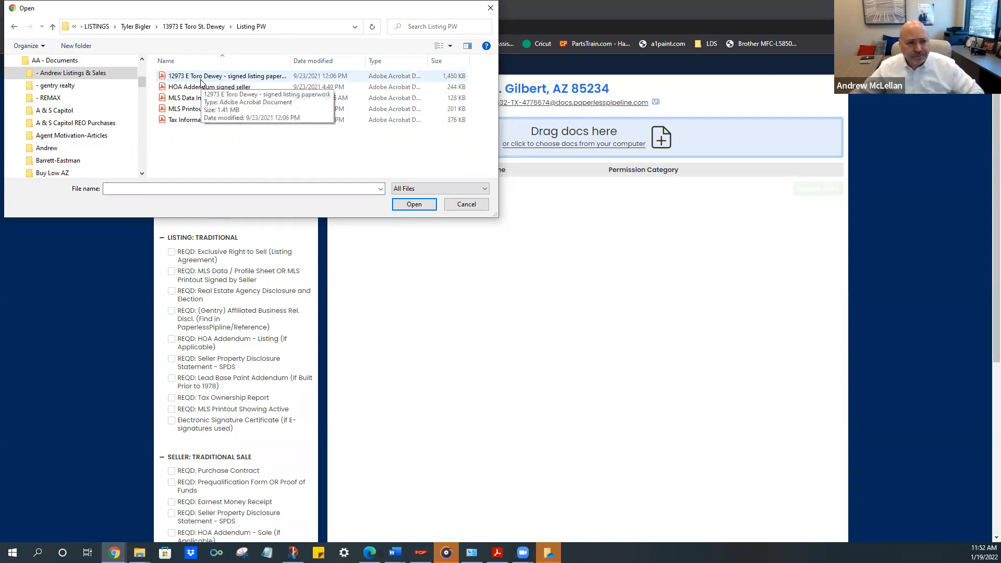
Add the signed listing paperwork, MLS Printout - Active and Tax Information - Monsoon files to the upload list
click(208, 78)
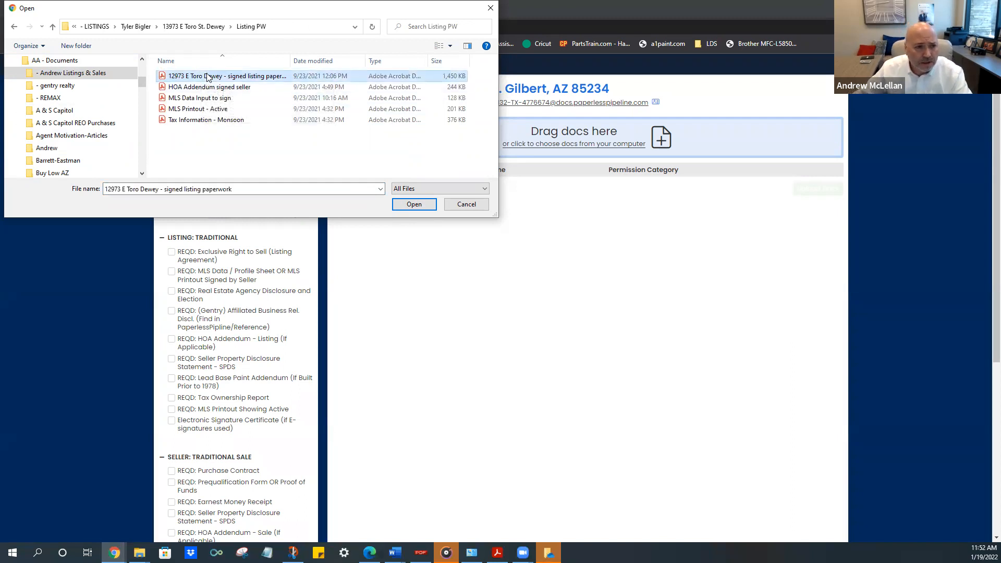
ctrl+click(207, 111)
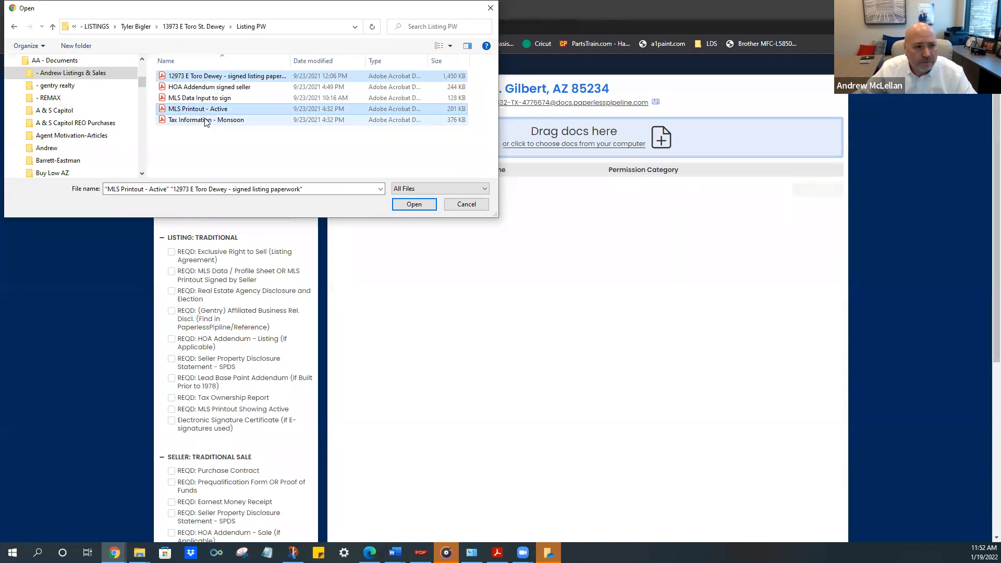
ctrl+click(207, 121)
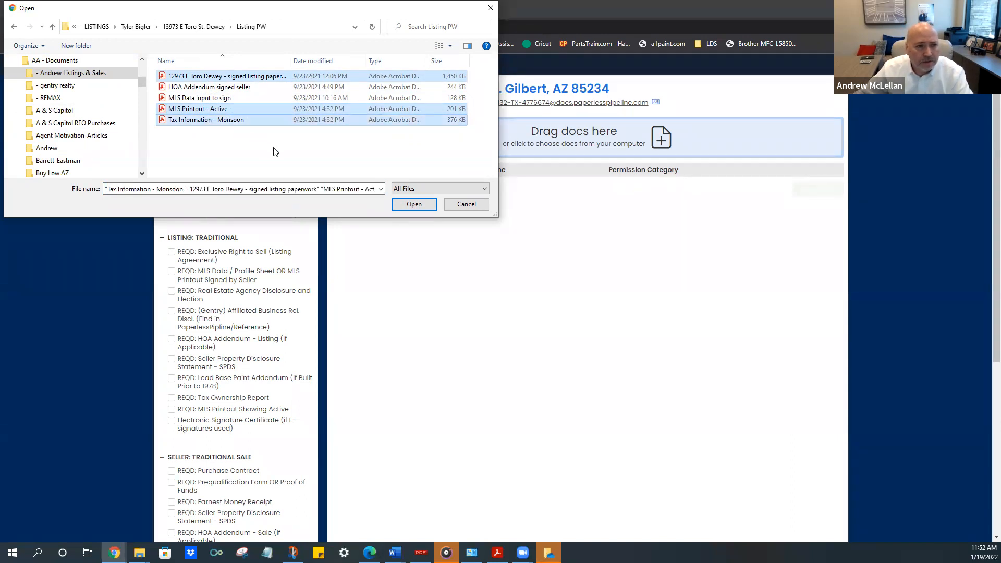
click(414, 204)
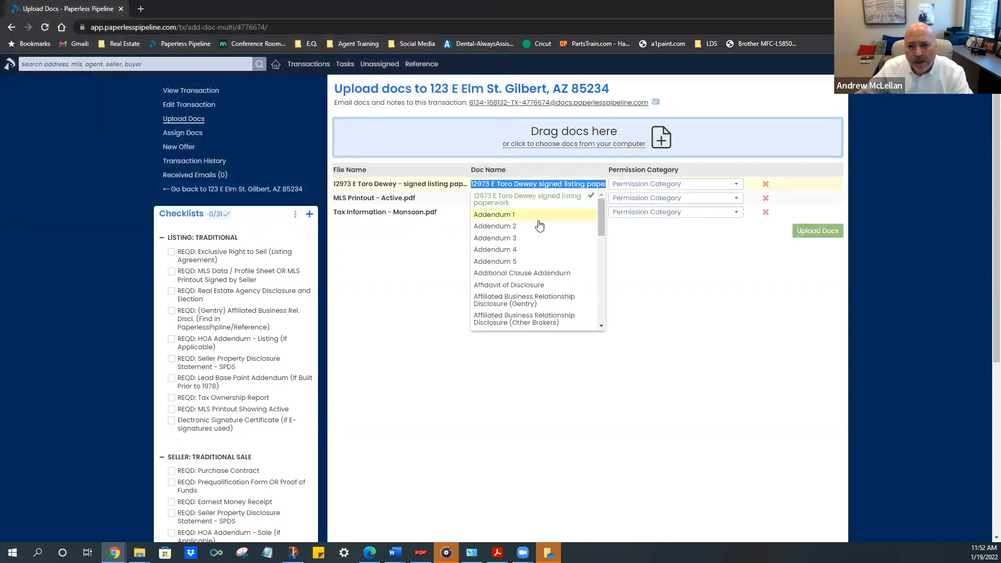
Assign the predefined document name "MLS Printout - Active" to the MLS printout file
click(665, 266)
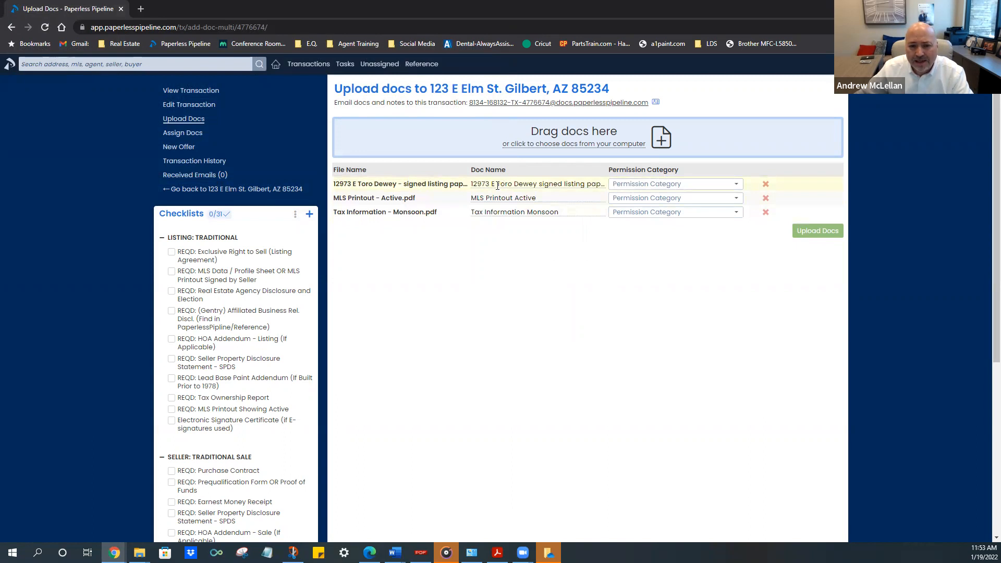
click(517, 198)
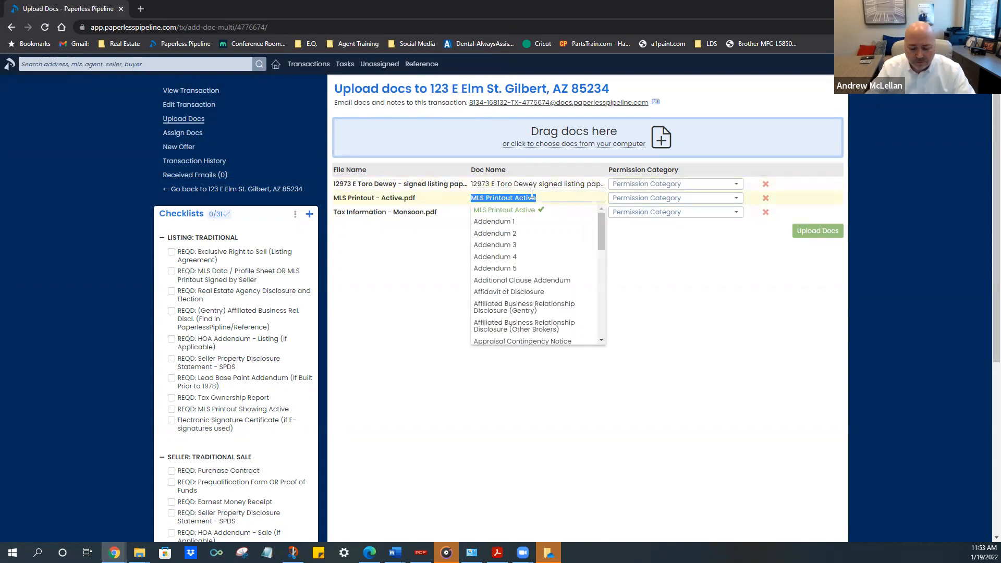
text(Mls)
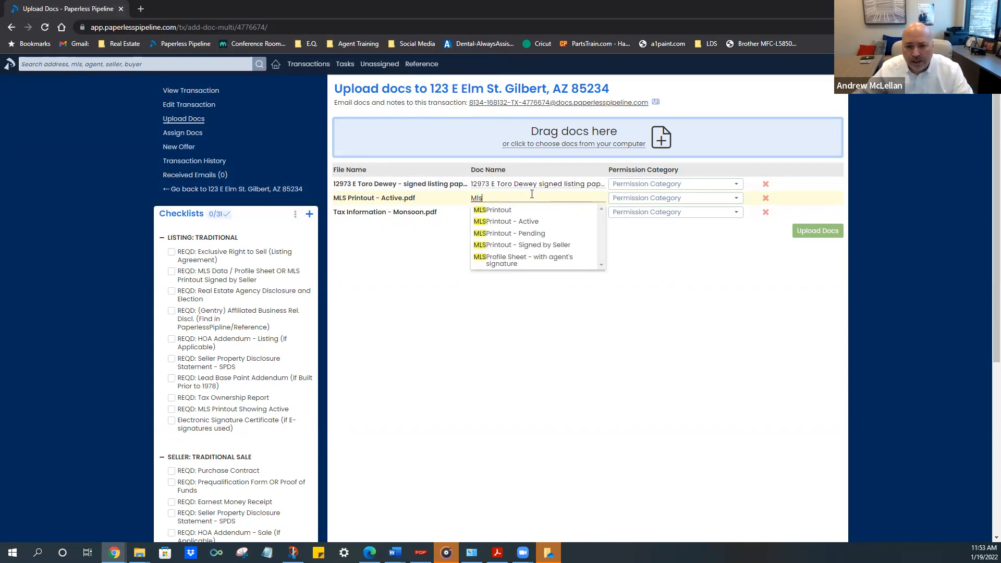
click(521, 223)
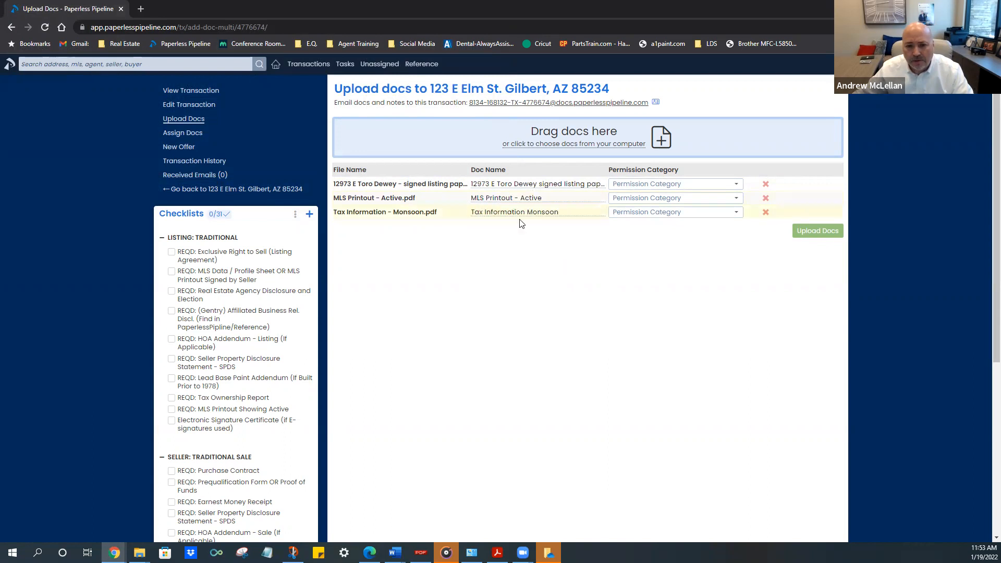
Assign the predefined document name "Tax Ownership Printout - Listing" to the Tax Information - Monsoon file
click(574, 214)
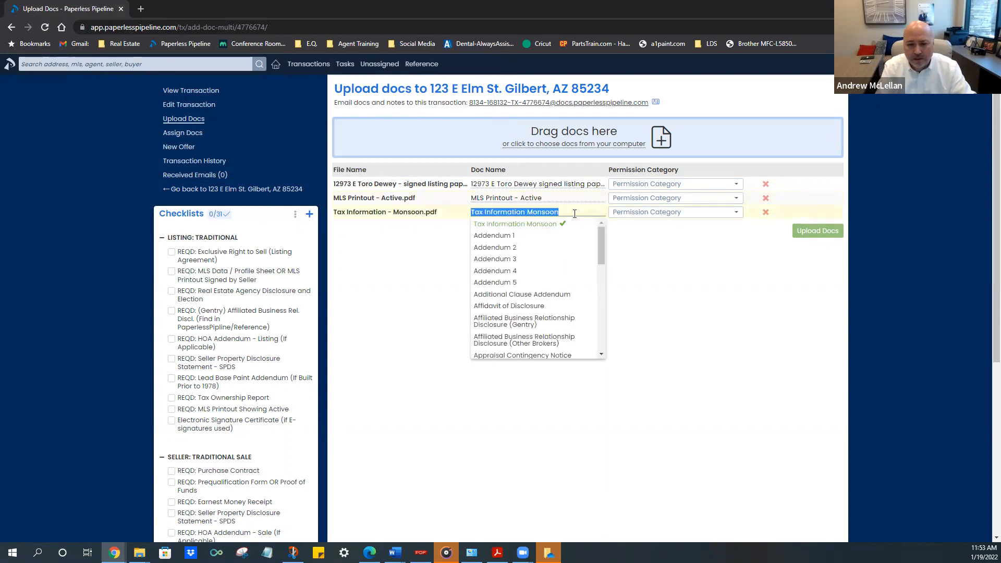
text(t)
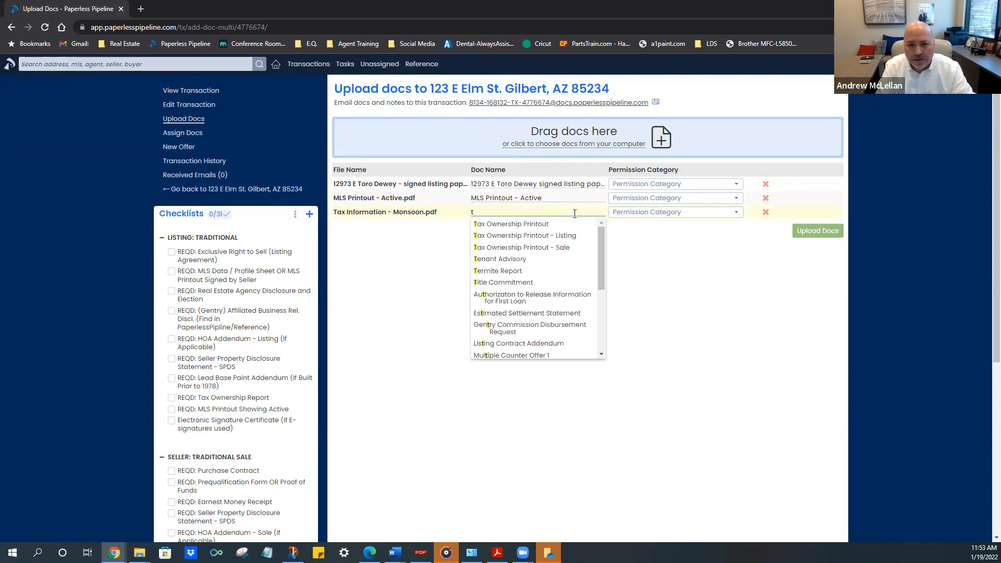
text(ax)
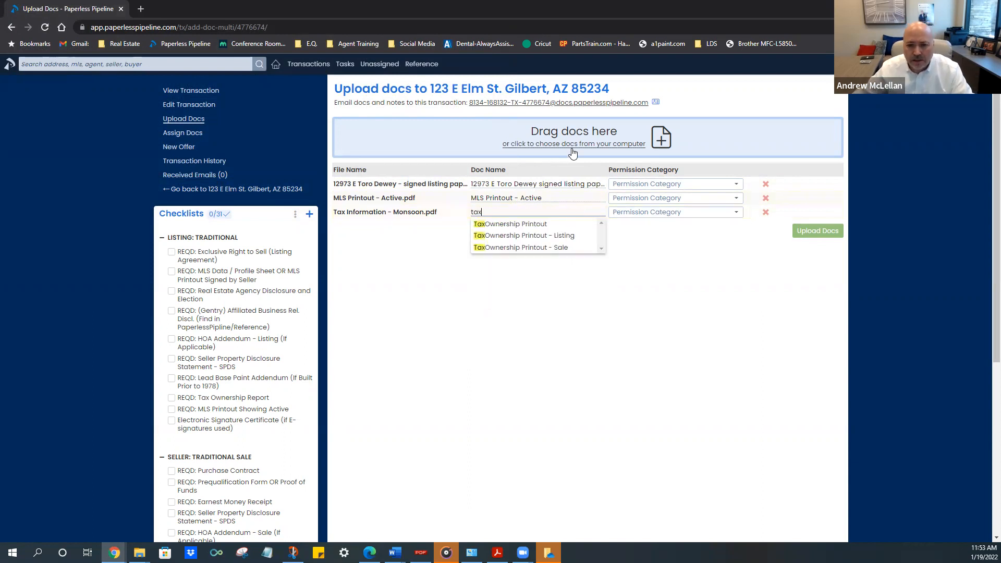
click(546, 239)
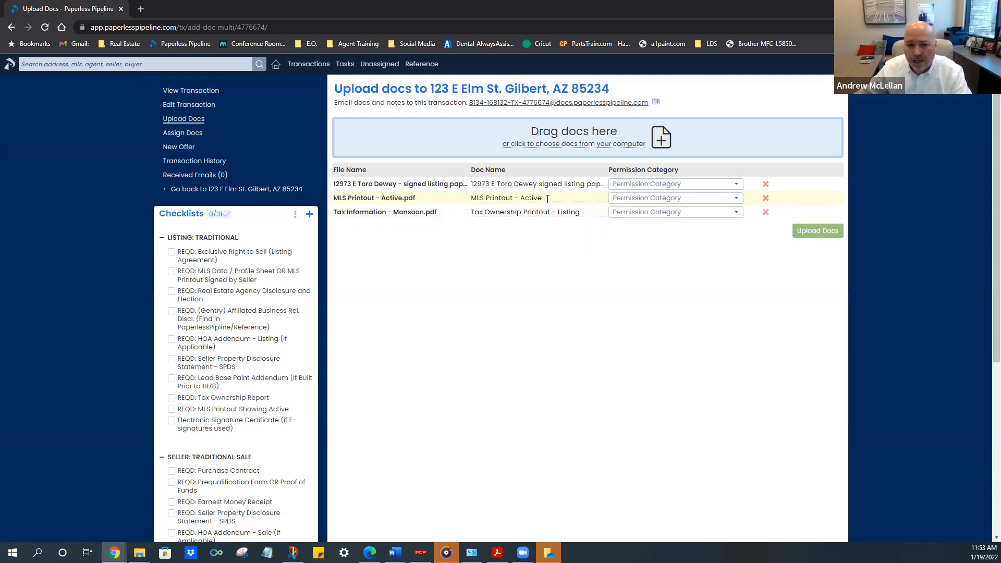
Name the combined signed listing paperwork document "bulk upload"
click(556, 184)
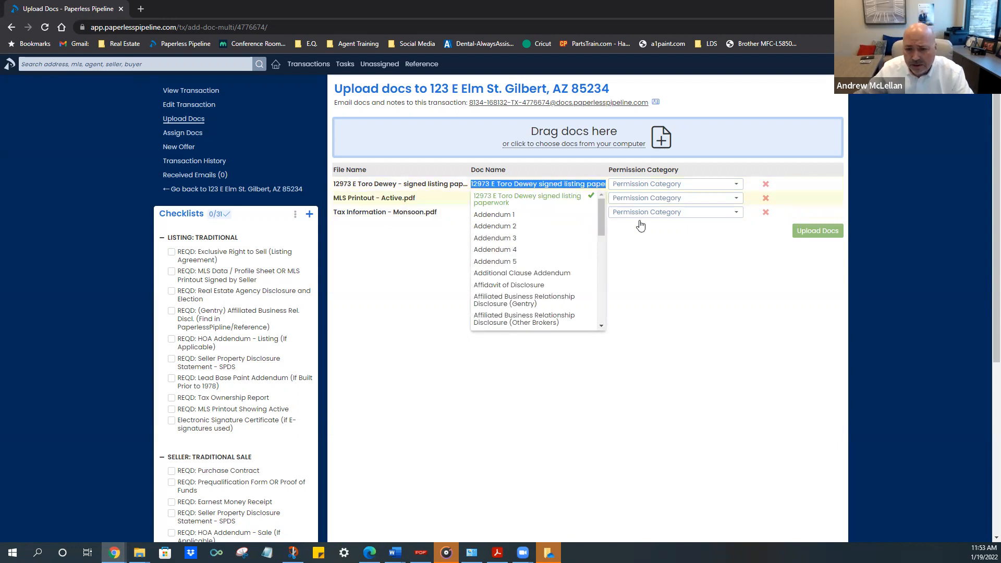
click(643, 250)
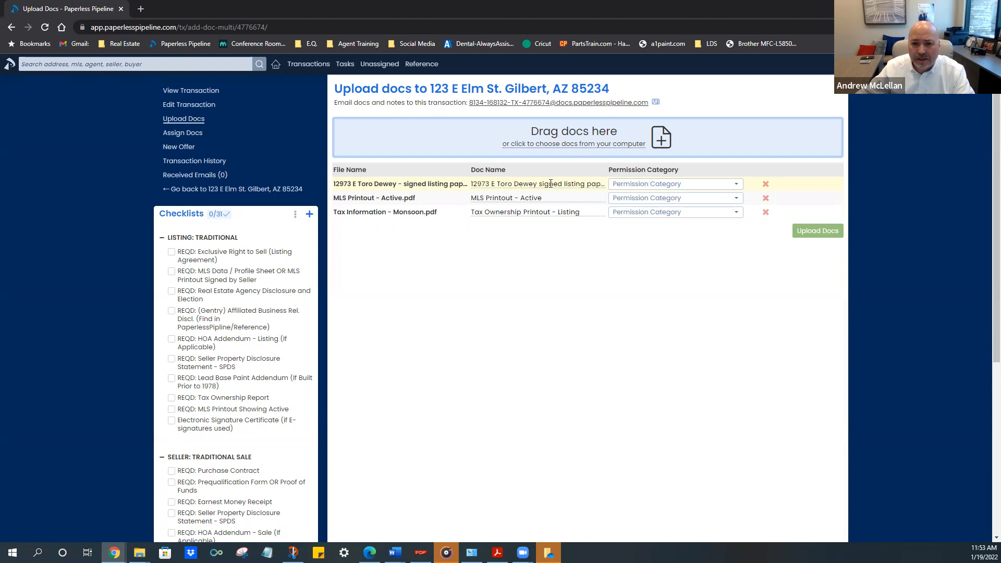
click(551, 184)
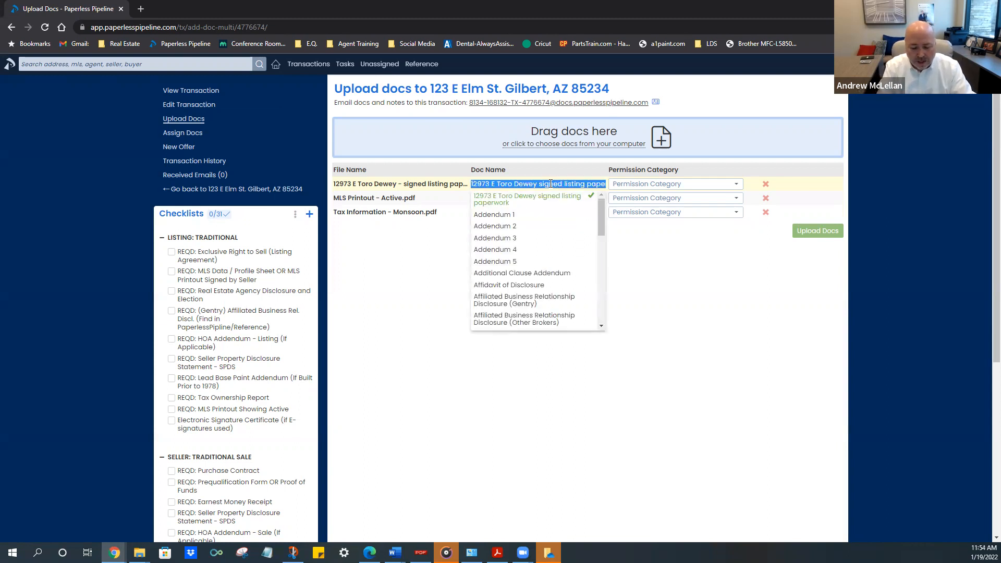
text(bulk upload)
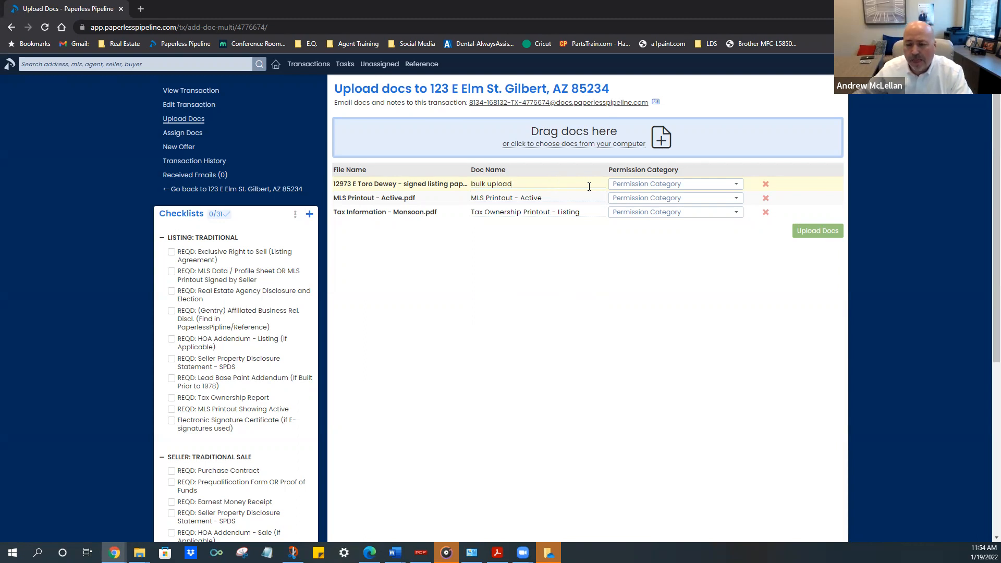
Set the permission category to Listing for the three documents and upload them
click(637, 189)
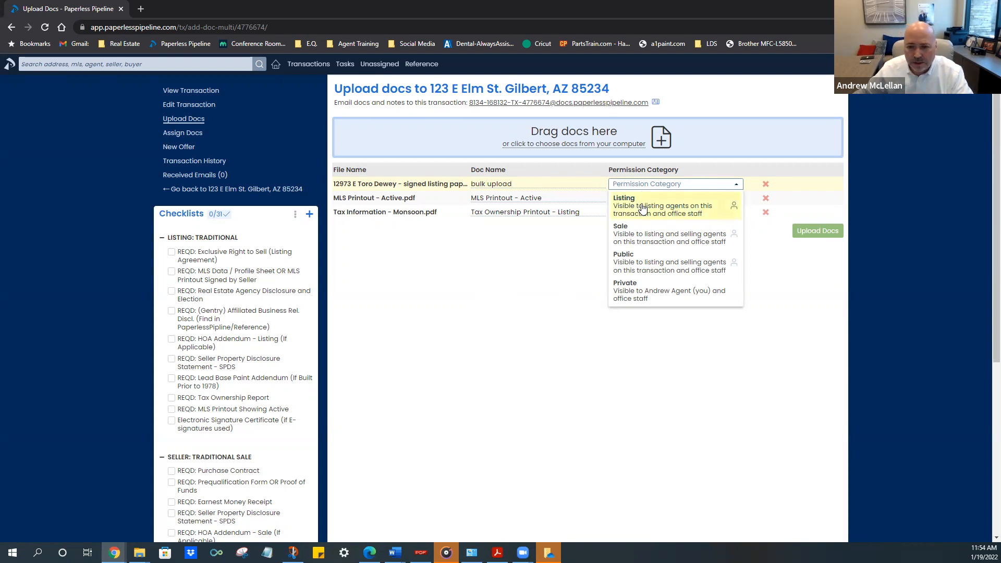
click(643, 208)
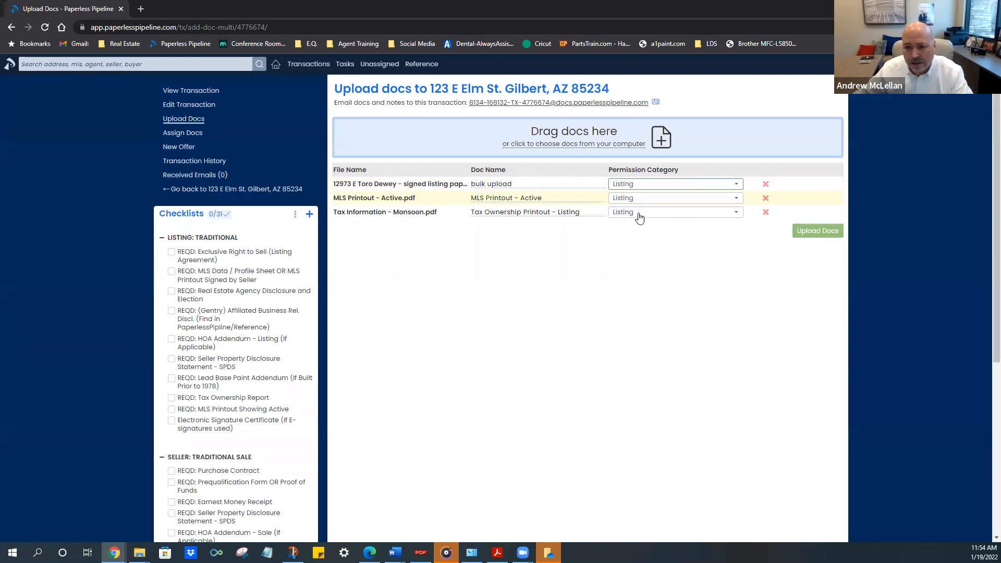
click(812, 231)
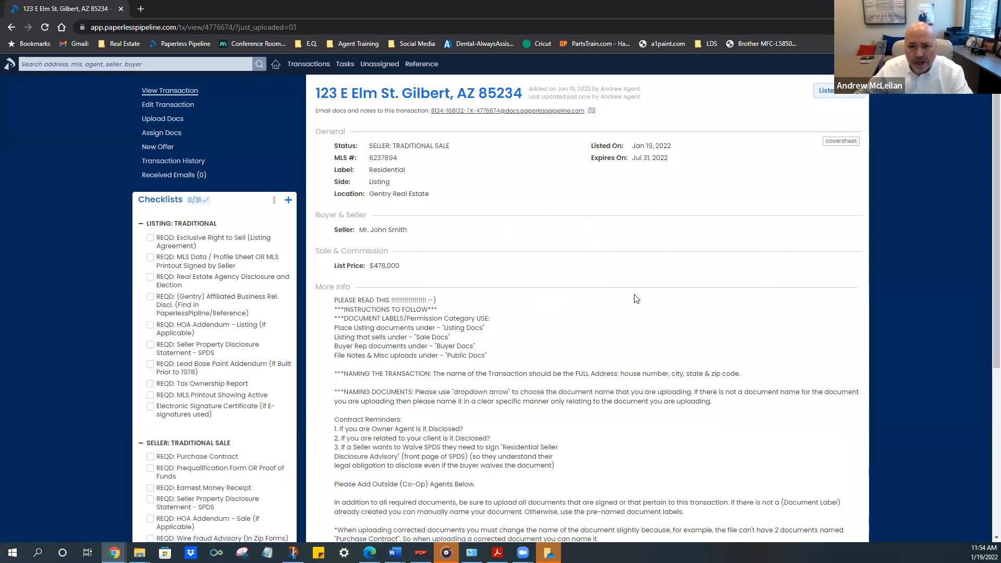
Open the uploaded "bulk upload" document for breaking apart and look over its first page and the page-range form
scroll(636, 299, down, 5)
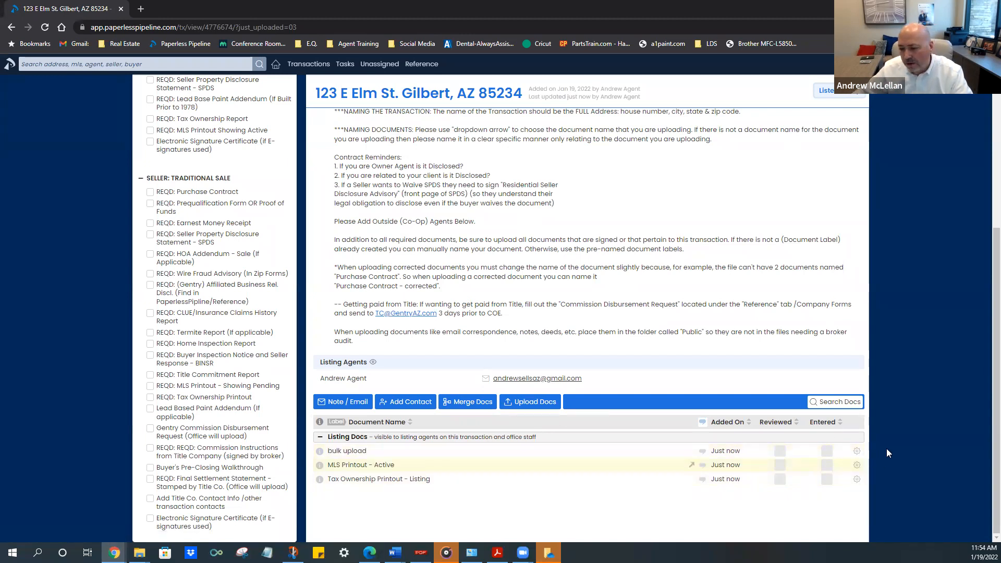
click(857, 452)
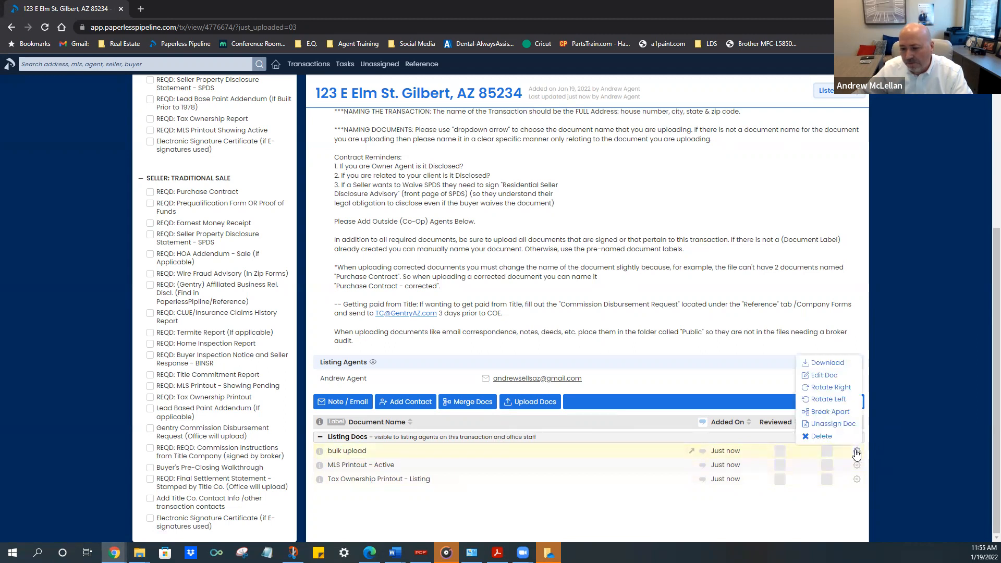
click(830, 413)
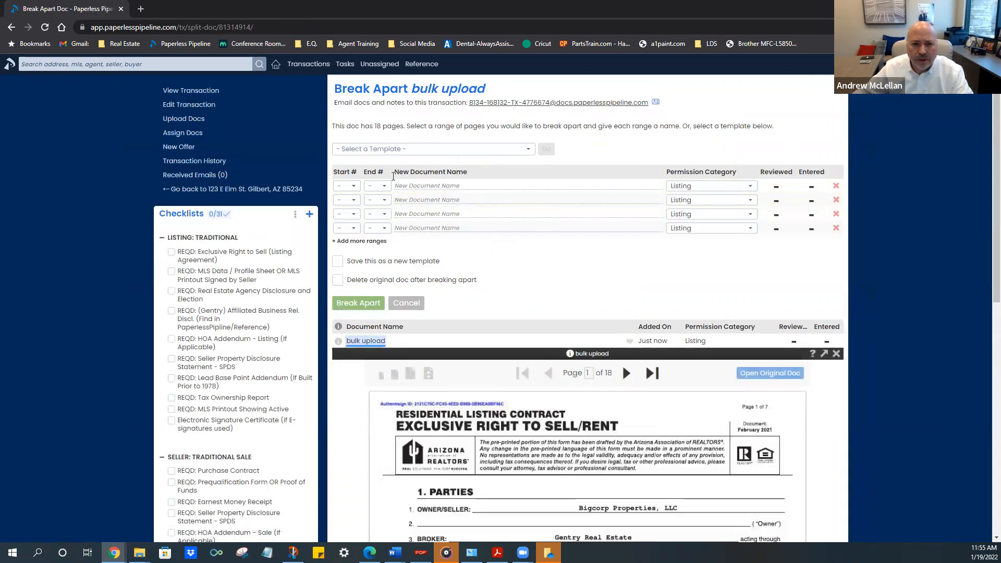
scroll(553, 433, down, 3)
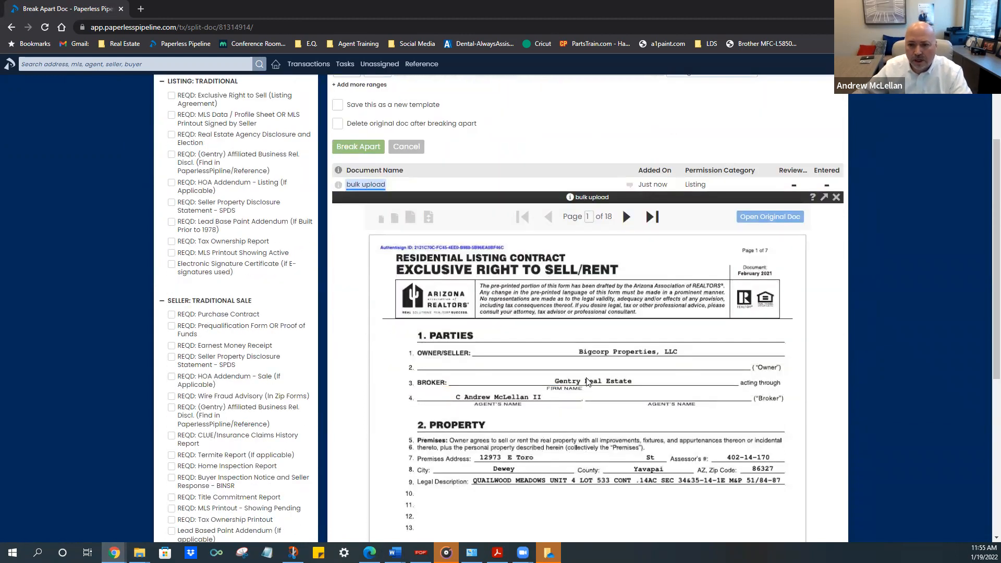
scroll(561, 391, up, 1)
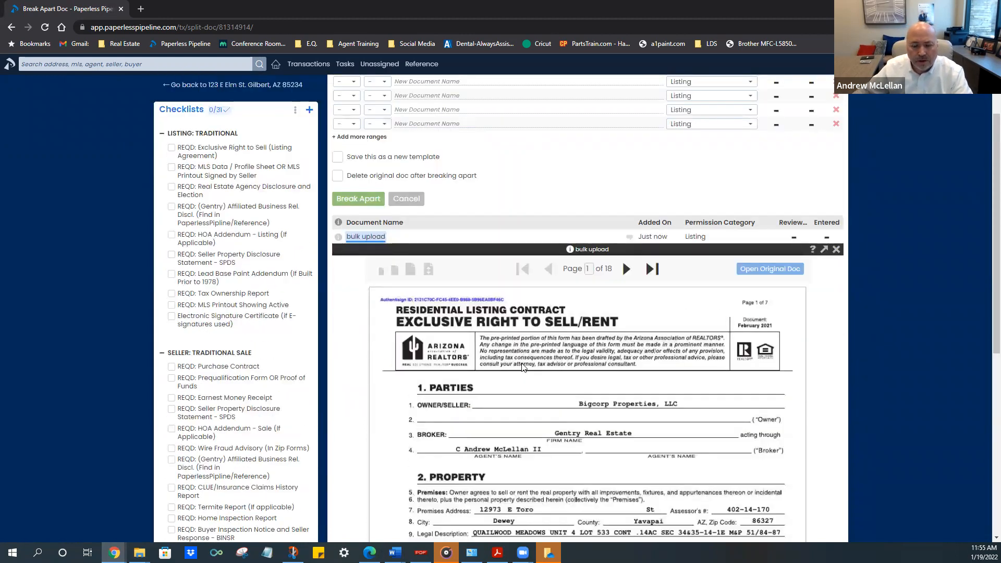
scroll(506, 348, up, 2)
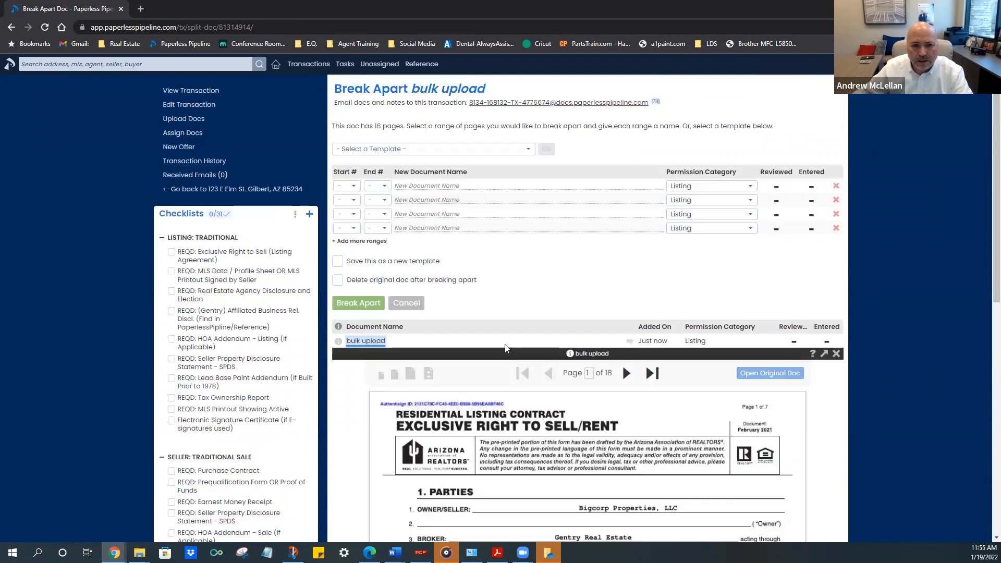
Set the first range to pages 1 through 7, covering the whole Exclusive Right to Sell/Rent listing contract
click(352, 186)
click(339, 202)
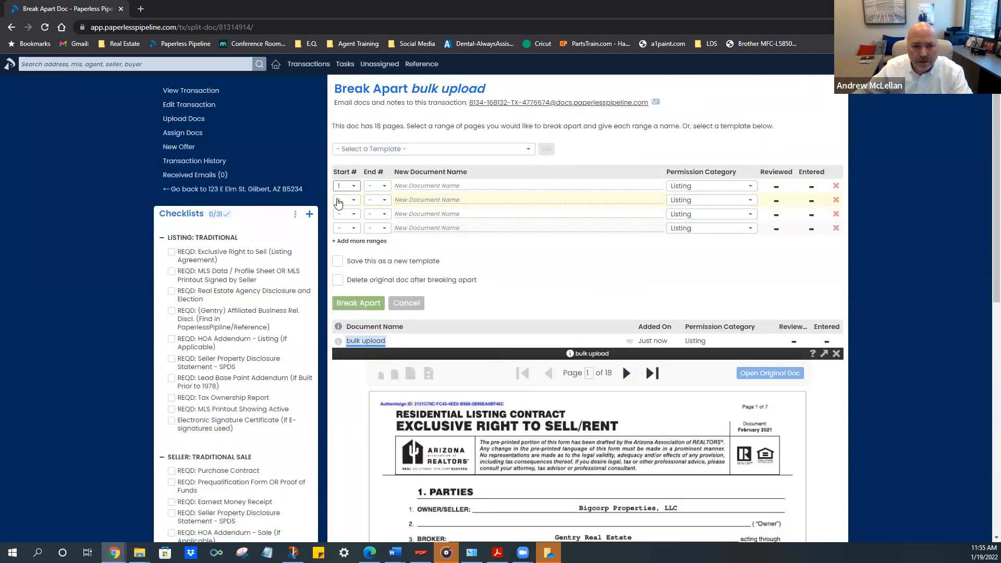
scroll(620, 365, down, 1)
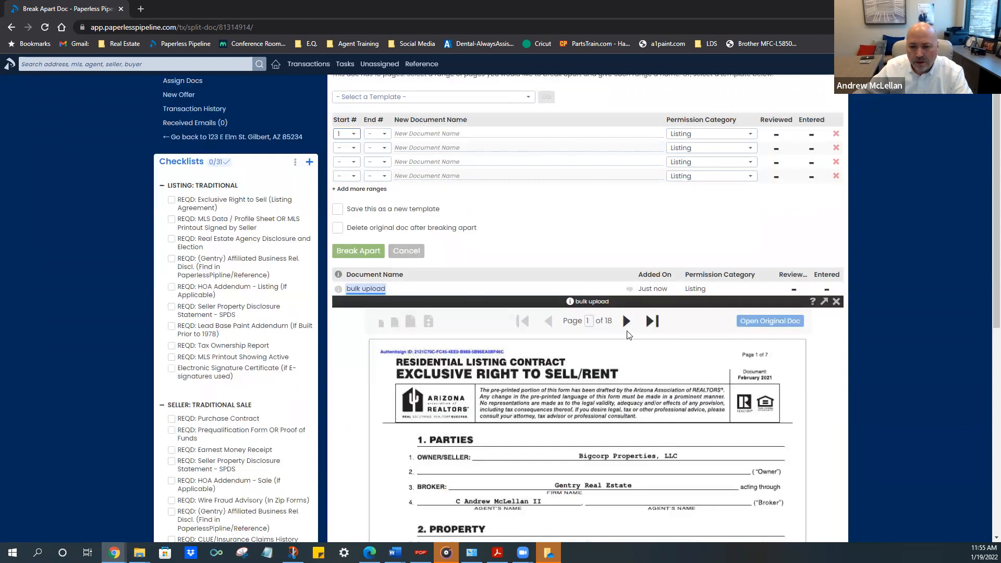
click(628, 322)
click(629, 323)
click(628, 322)
click(628, 322)
click(628, 322)
click(628, 322)
click(628, 321)
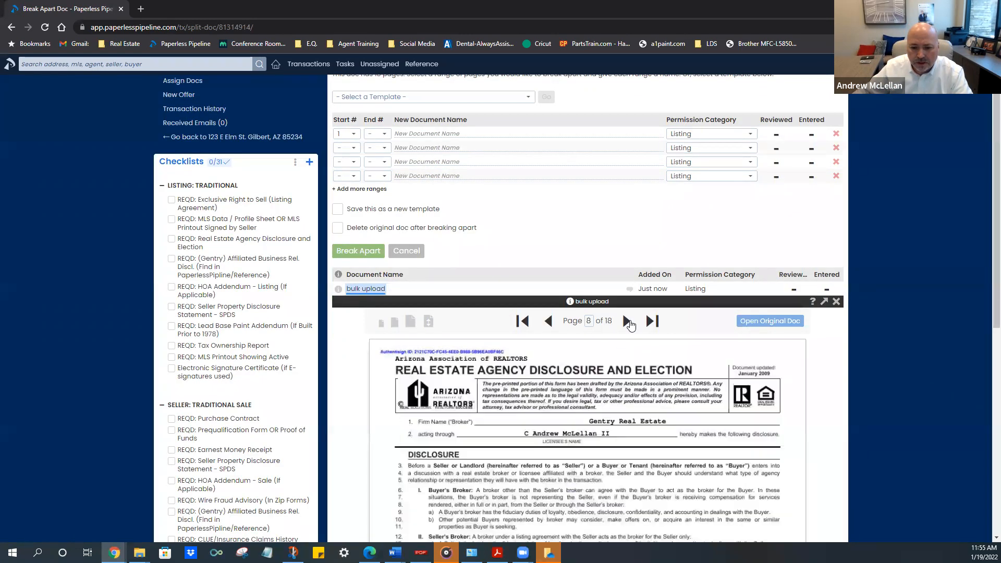
click(548, 324)
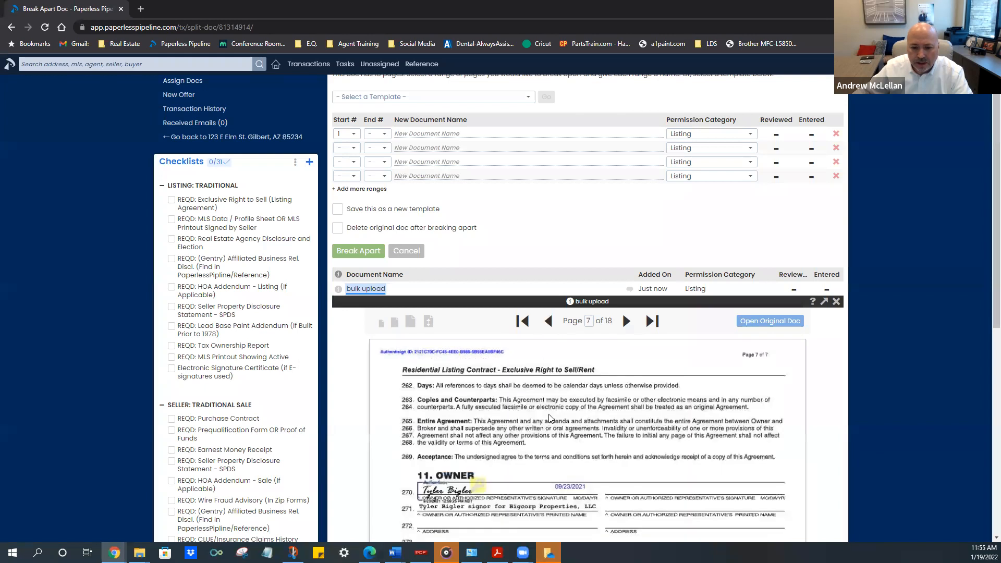
scroll(569, 439, down, 5)
scroll(569, 439, up, 5)
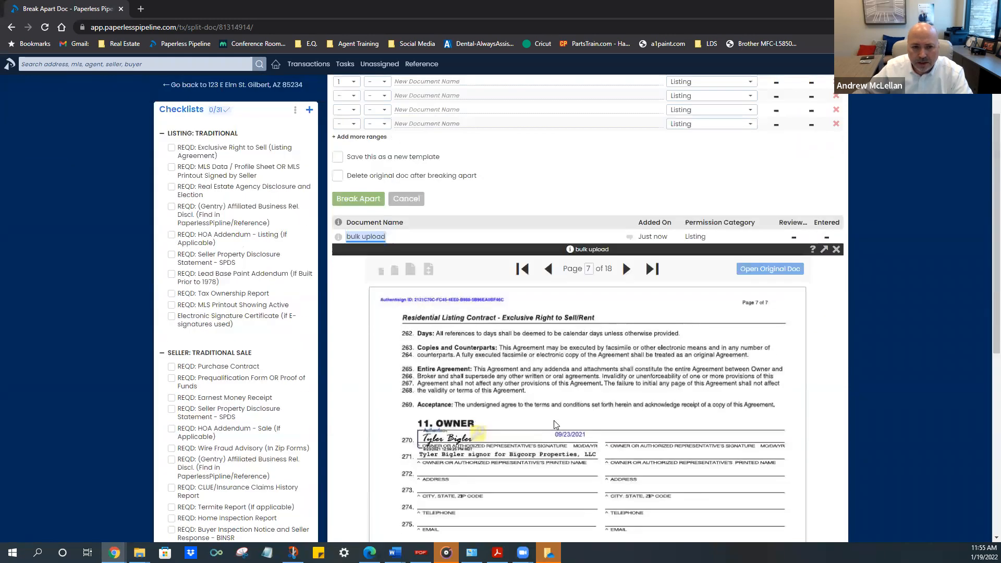
scroll(554, 420, up, 2)
click(380, 186)
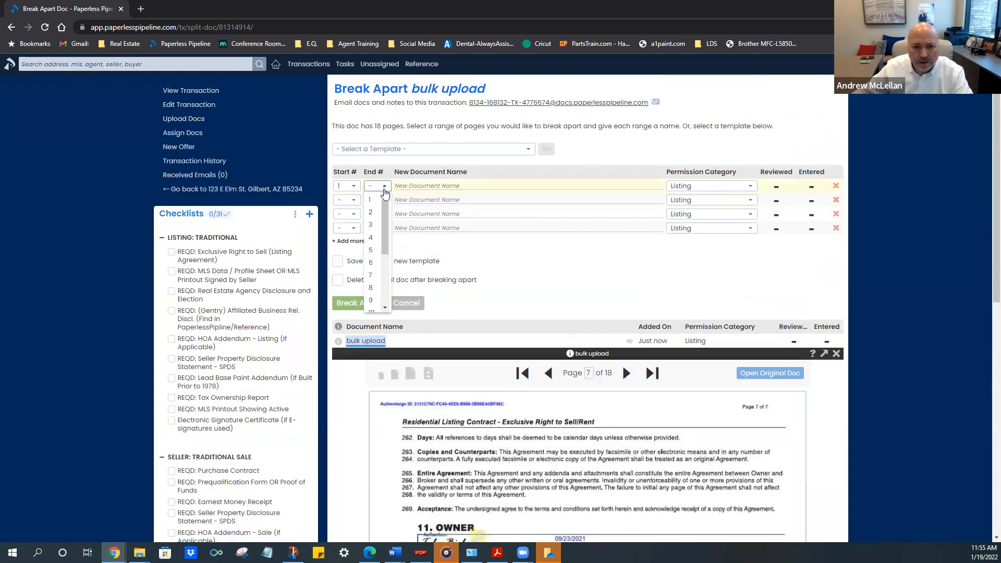
click(378, 280)
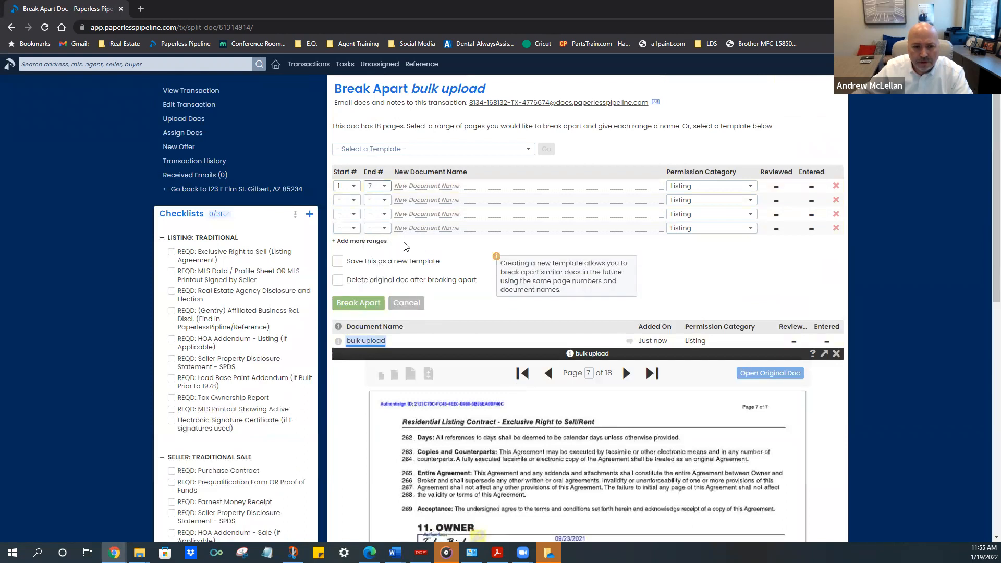
Assign the predefined document name "Exclusive Right to Sell (ER)" to the first page range
click(429, 187)
text(exc)
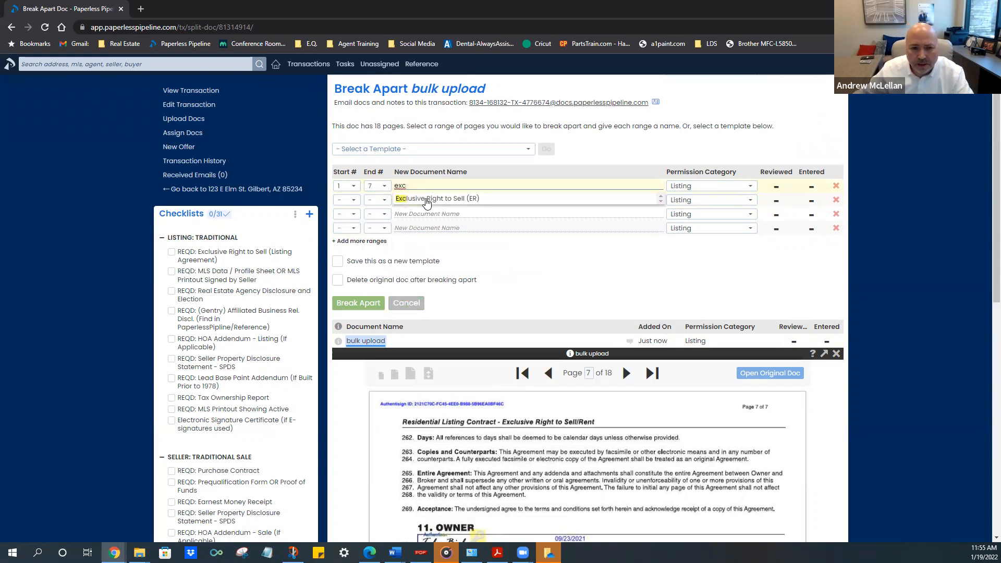
click(427, 200)
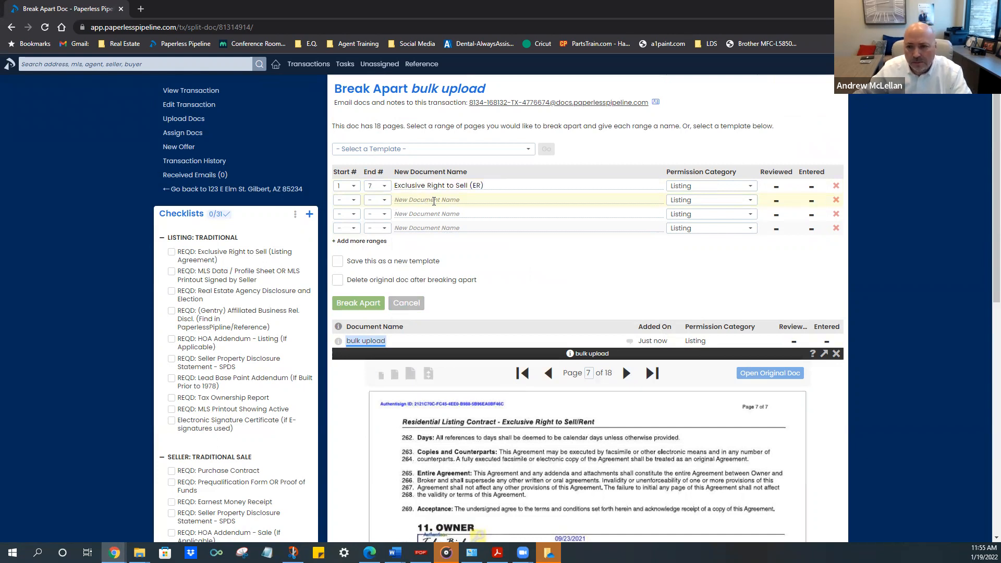
Define the second range as page 8 only and name it "Real Estate Agency Disclosure and Election - Seller"
click(354, 203)
click(340, 301)
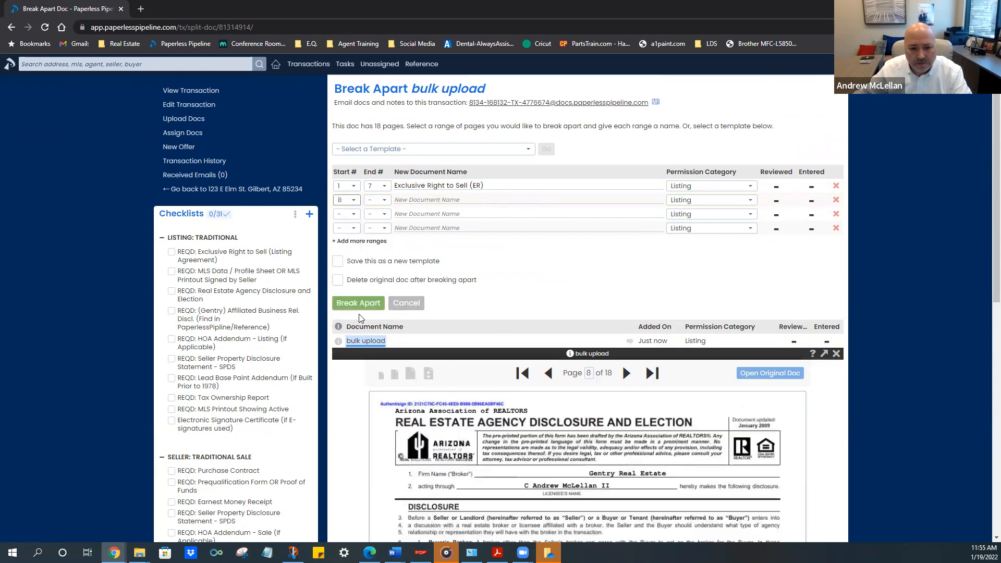
scroll(527, 433, down, 2)
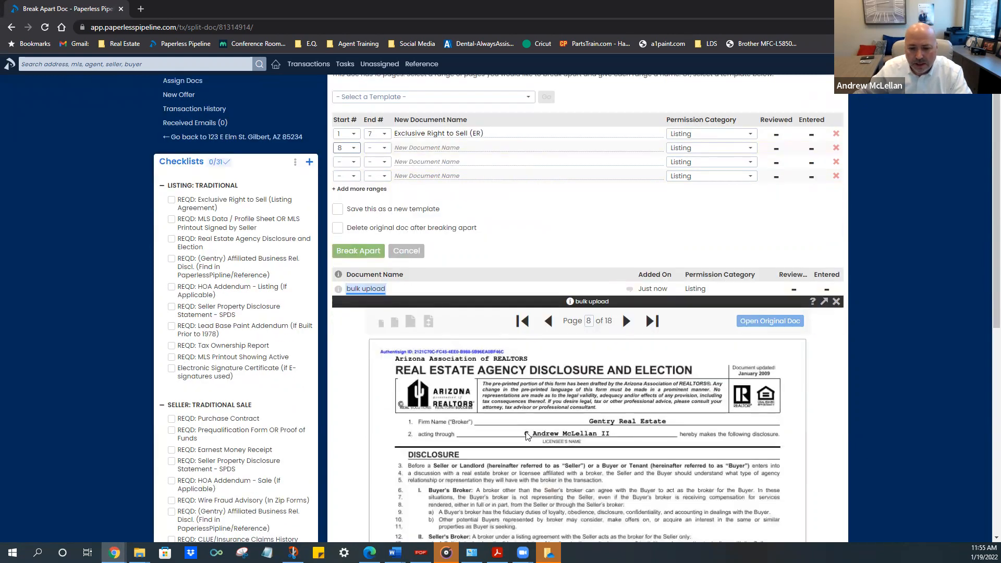
scroll(525, 431, down, 4)
scroll(526, 431, up, 7)
click(380, 202)
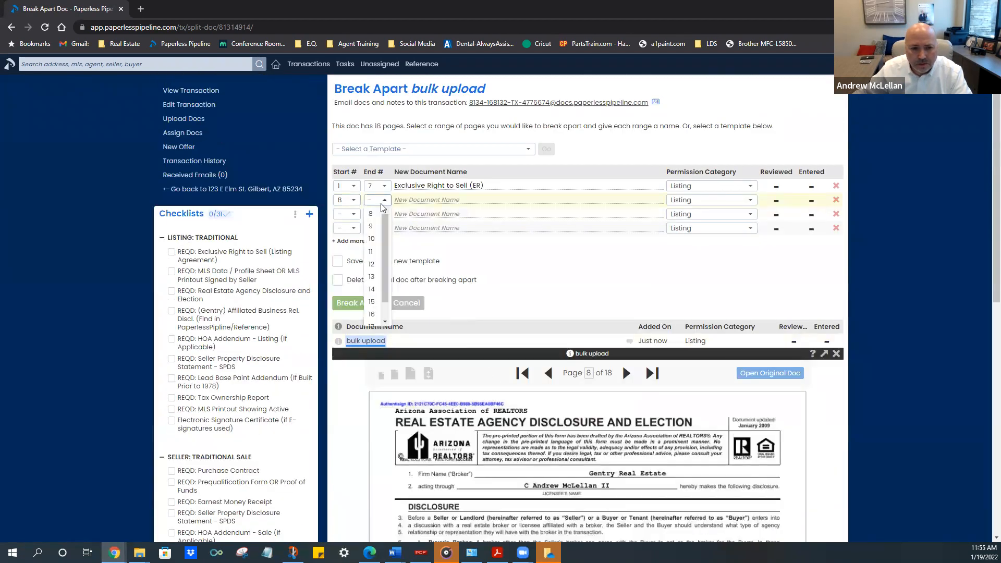
click(376, 215)
click(412, 201)
text(agen)
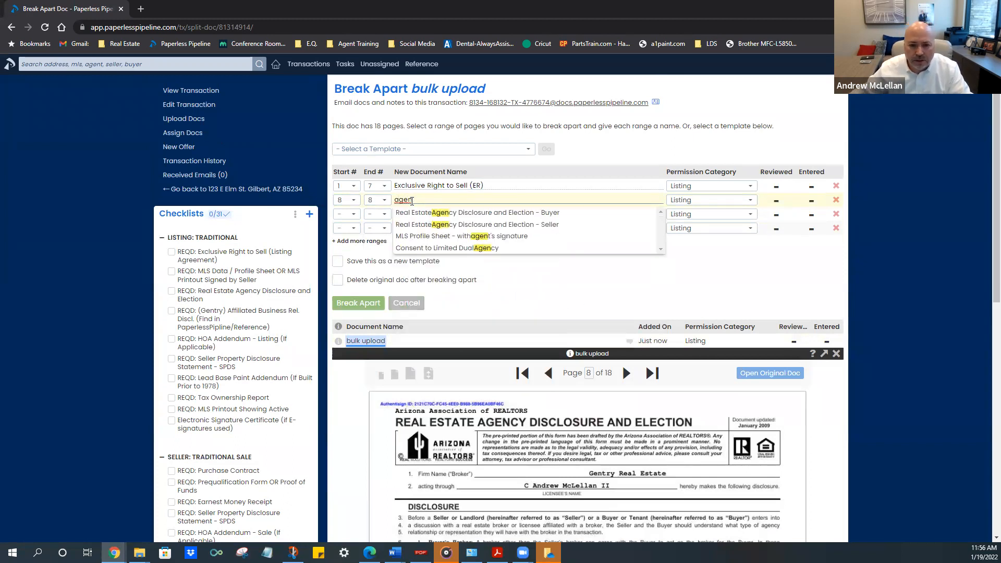
click(474, 230)
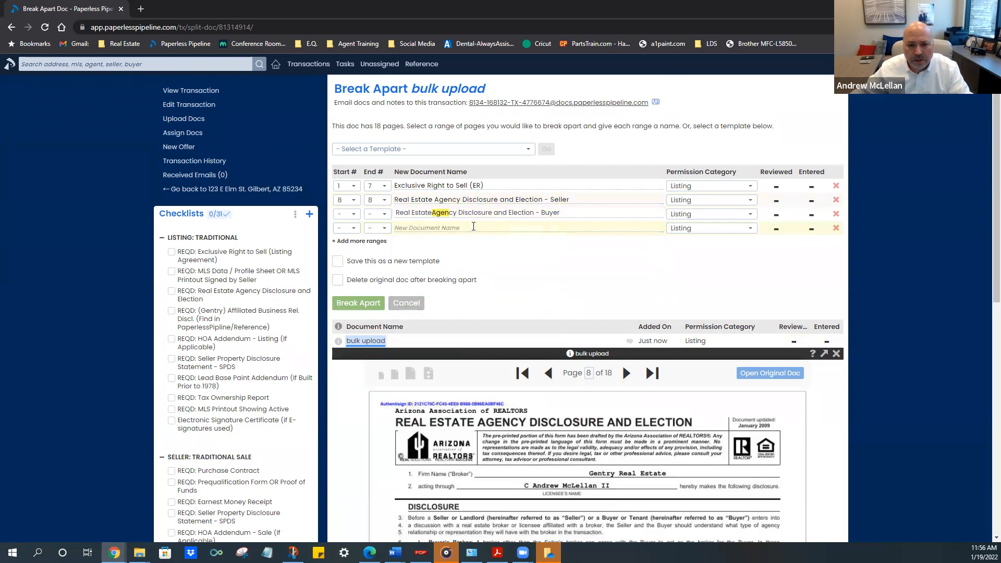
Define the third range as pages 9 through 11, the complete H.O.A. addendum, and name it "HOA Addendum - Listing (If Applicable)"
click(354, 218)
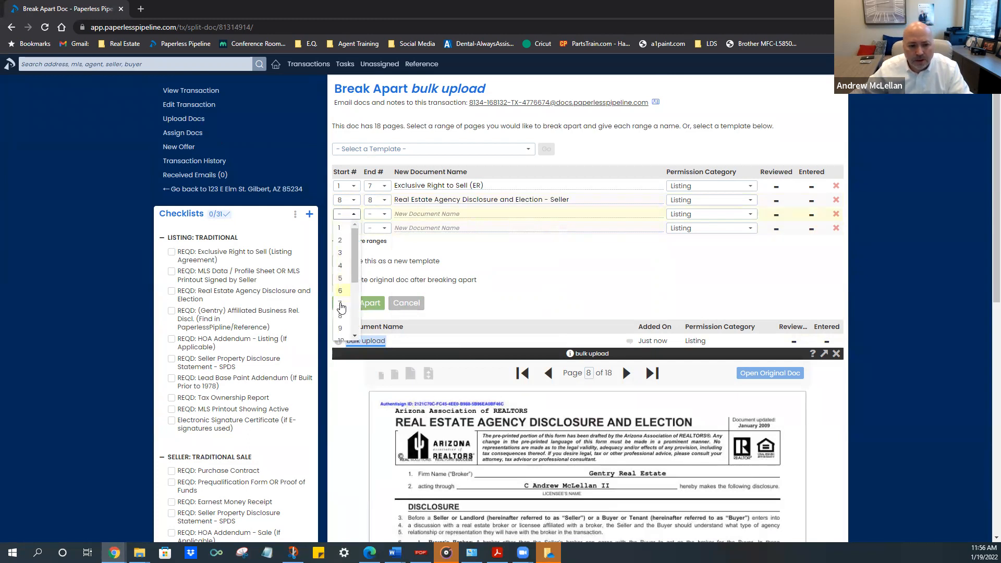
click(342, 328)
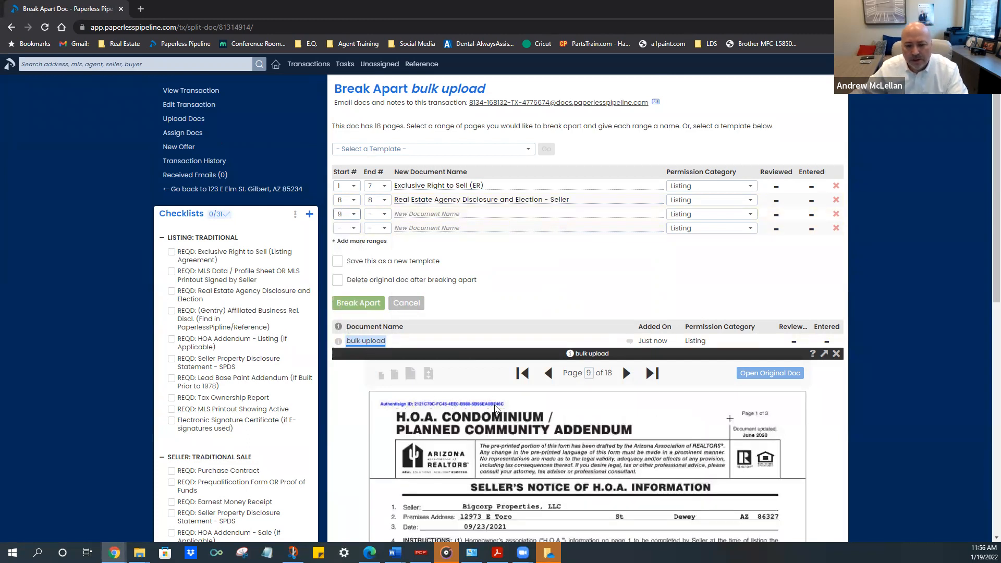
scroll(587, 239, down, 3)
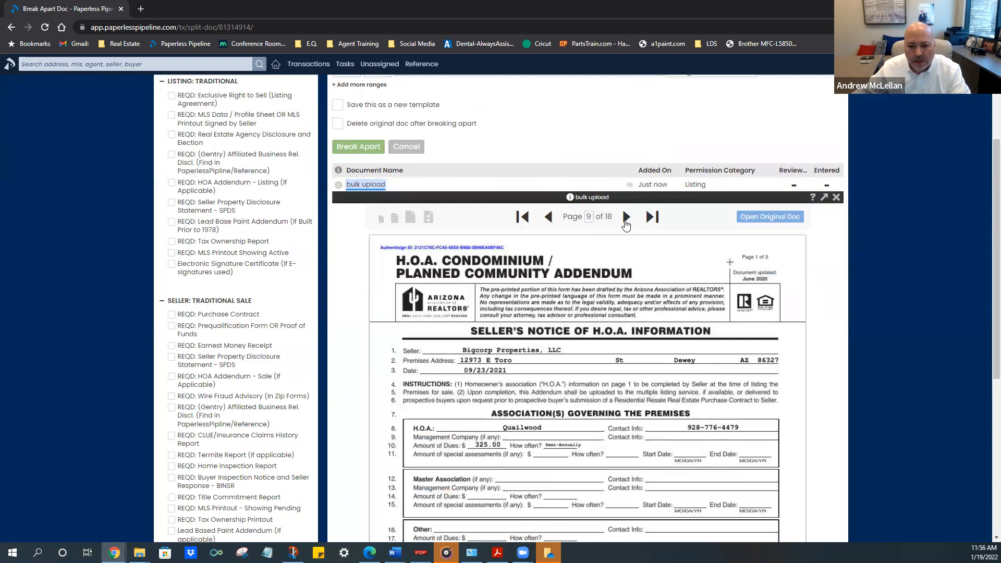
click(627, 224)
click(627, 224)
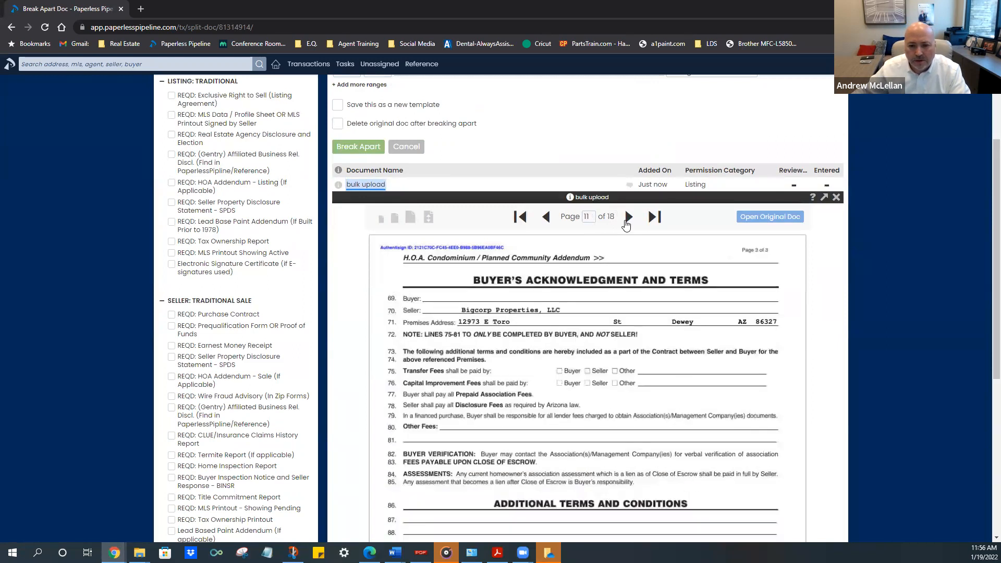
scroll(621, 295, down, 5)
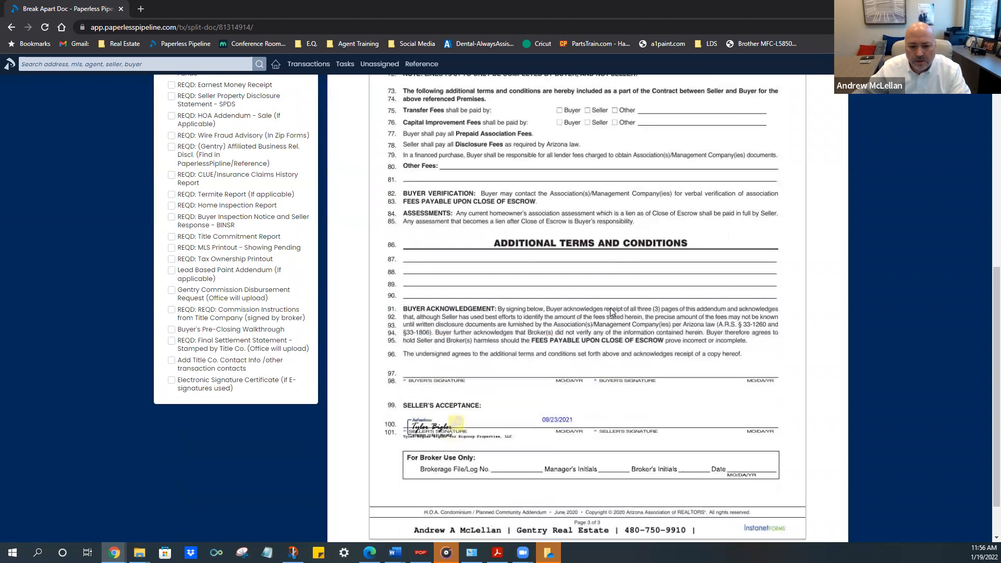
scroll(616, 312, up, 7)
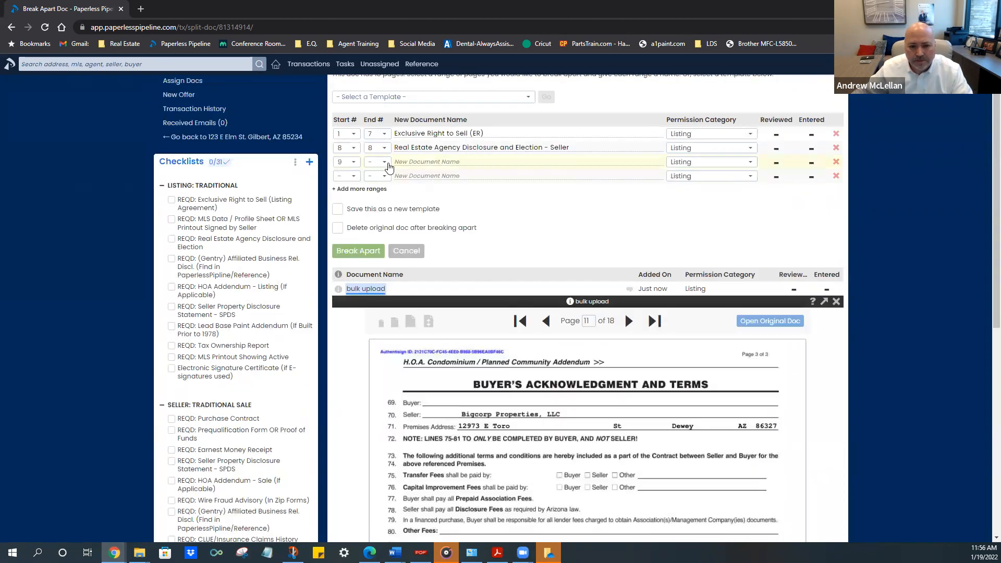
click(389, 166)
click(371, 206)
click(411, 163)
text(hoa)
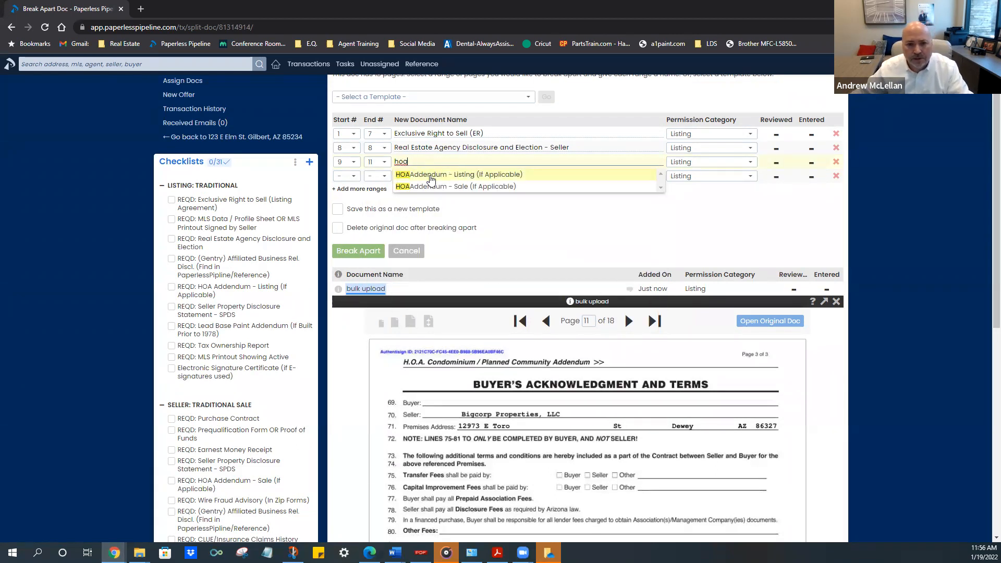
click(431, 180)
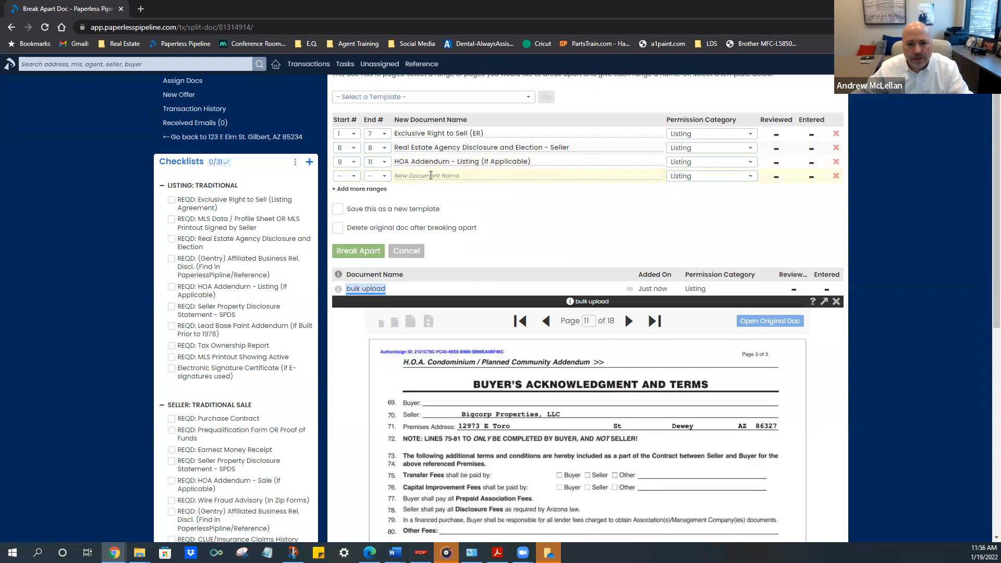
Define the fourth range as page 12 only and name it "Wire Fraud Addendum"
click(351, 180)
scroll(346, 243, down, 2)
click(343, 281)
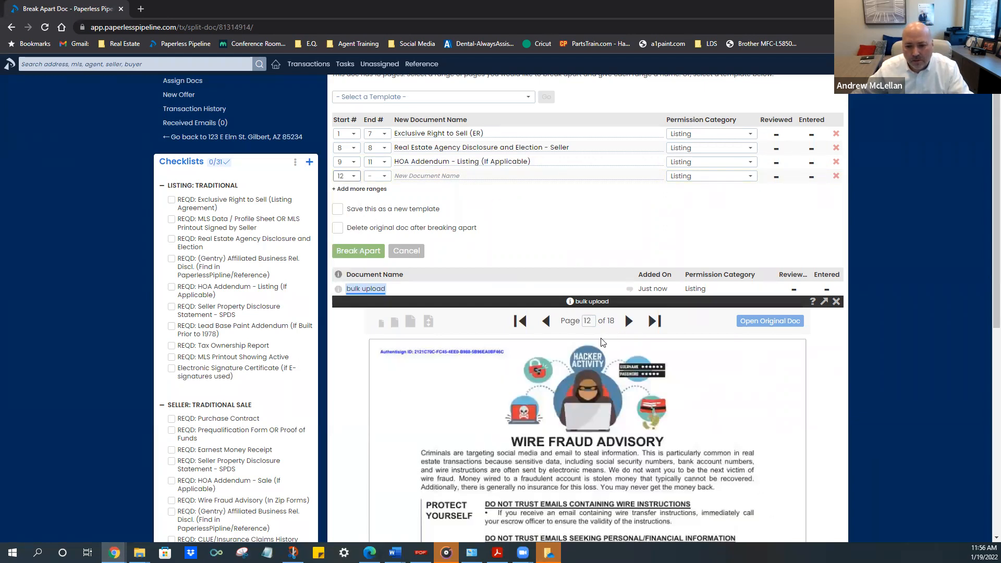
click(377, 178)
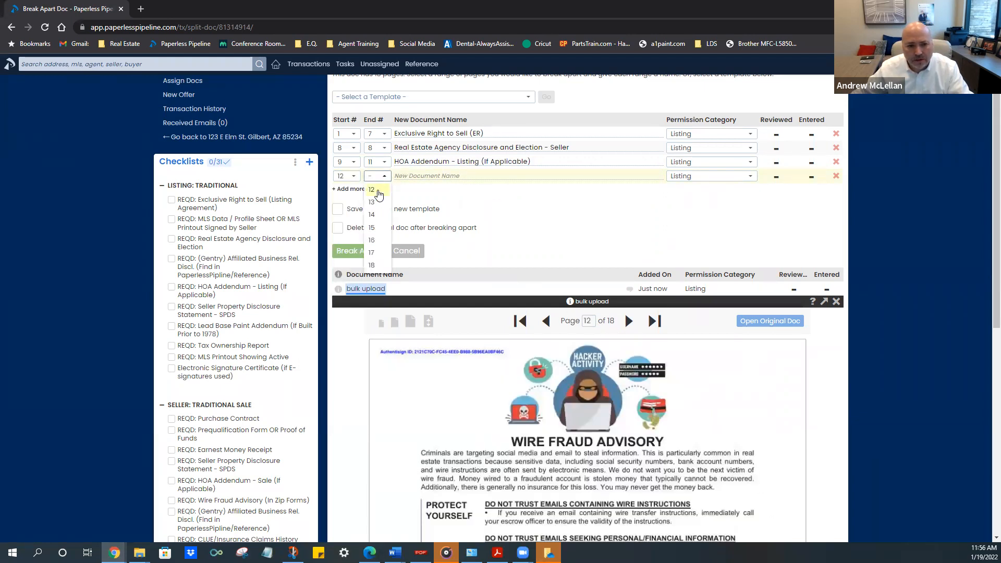
click(379, 199)
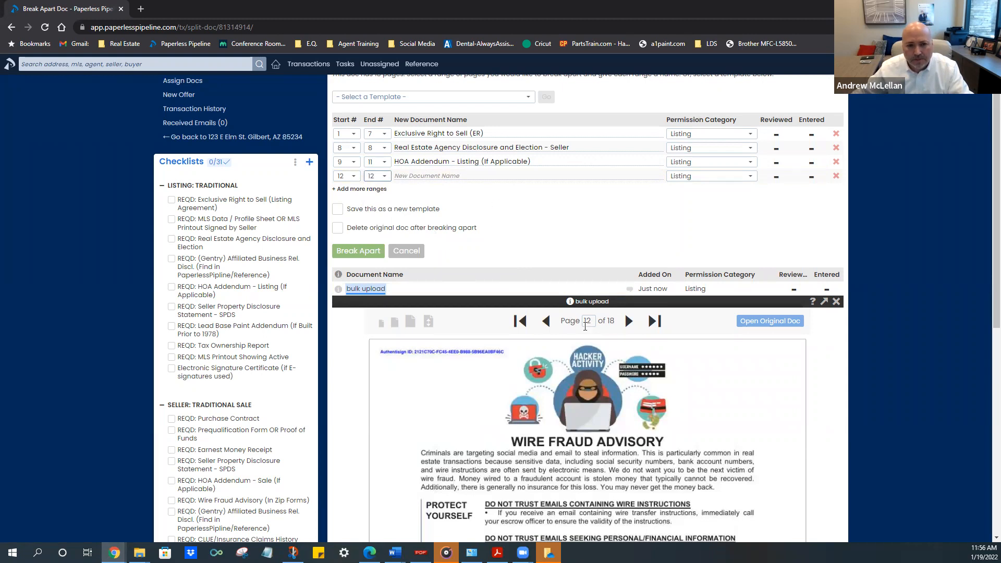
click(440, 176)
text(w)
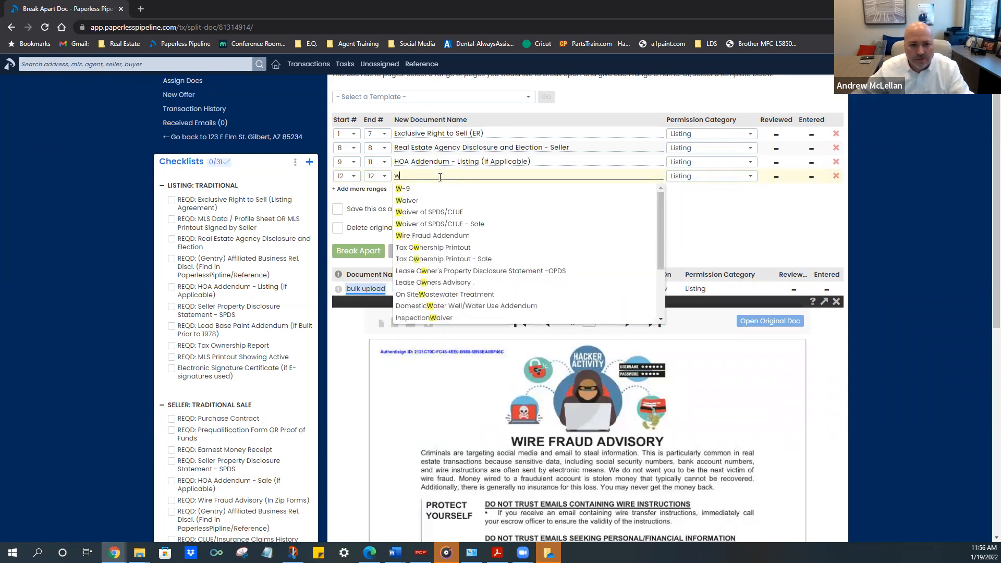
text(i)
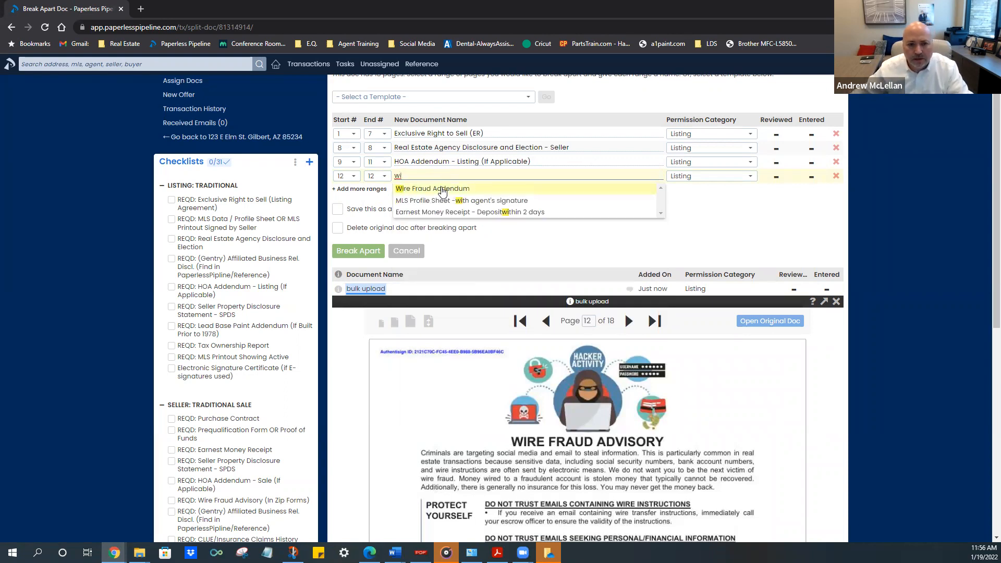
click(443, 190)
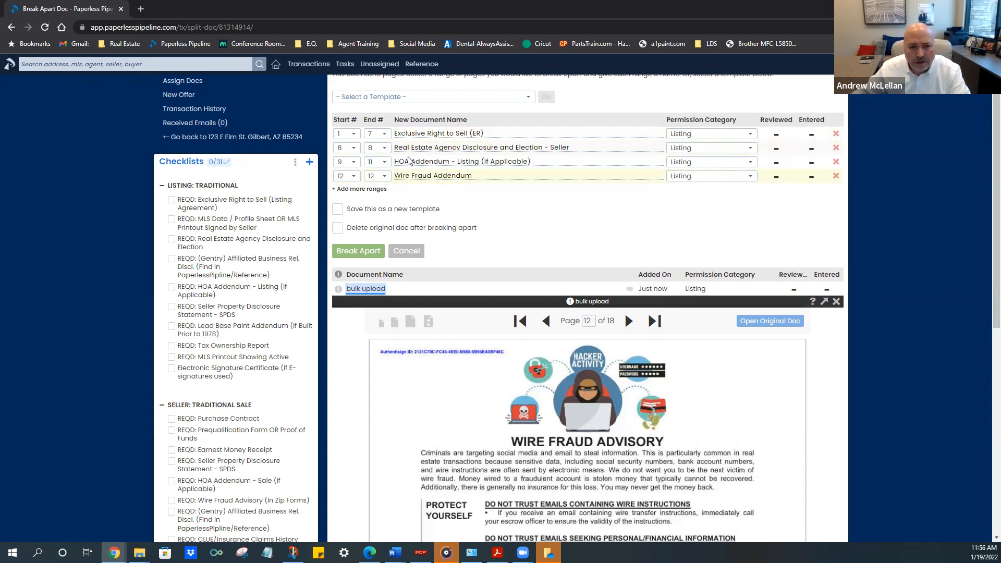
Add more page-range rows and set the fifth range to start at page 13
click(350, 194)
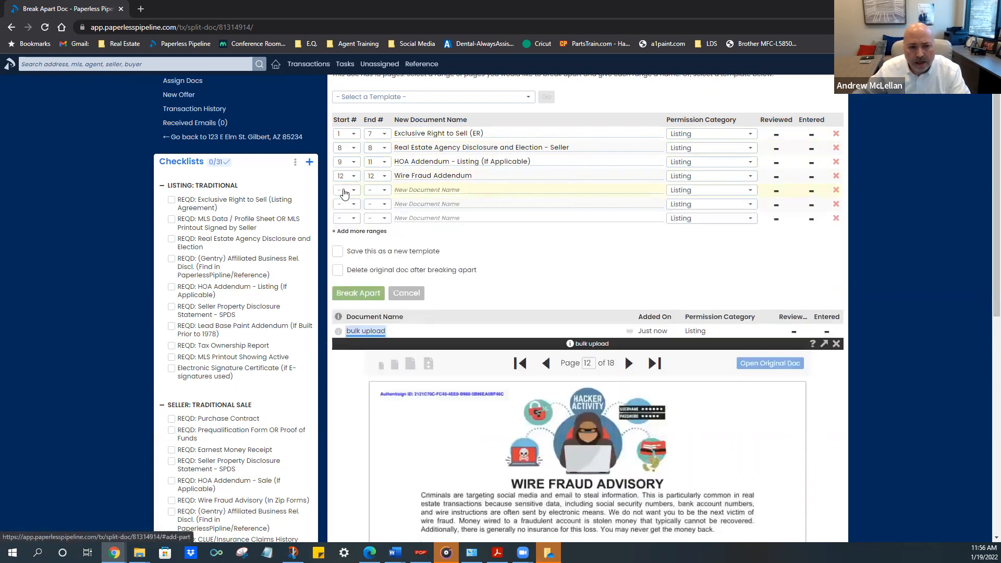
click(352, 196)
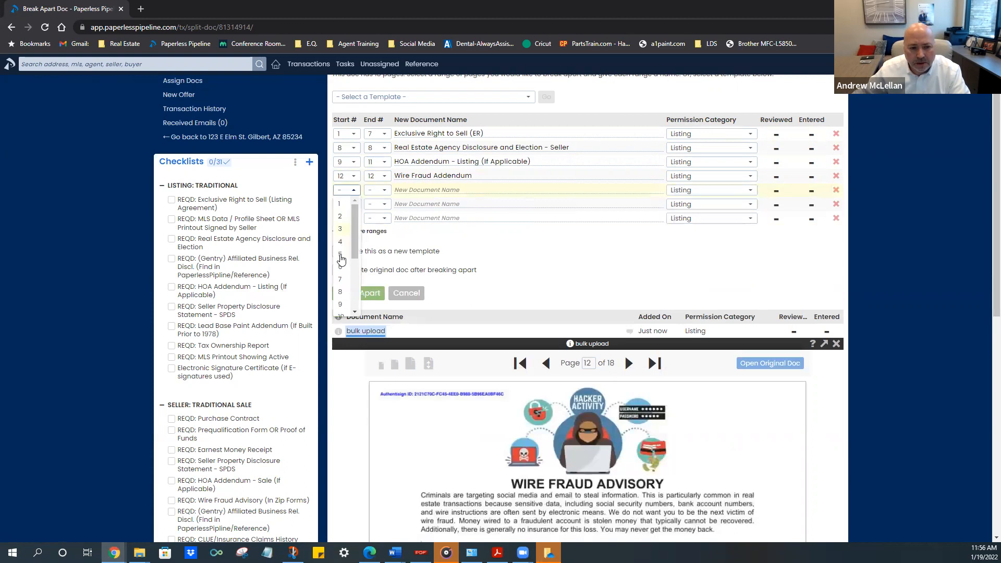
scroll(342, 263, down, 2)
click(341, 261)
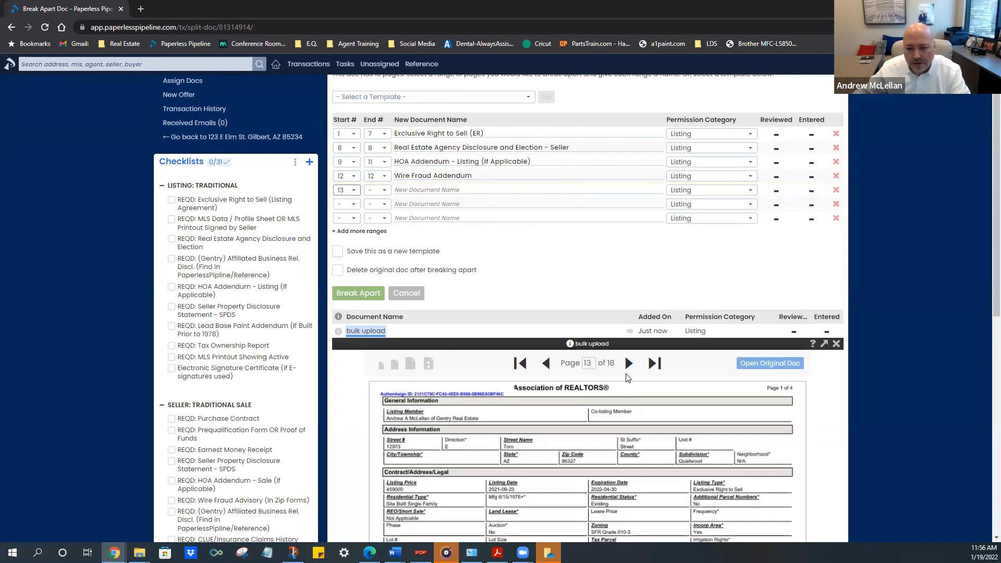
Page through the four-page MLS data sheet in the bulk upload and end the fifth range at page 16
scroll(622, 386, down, 5)
scroll(621, 385, down, 2)
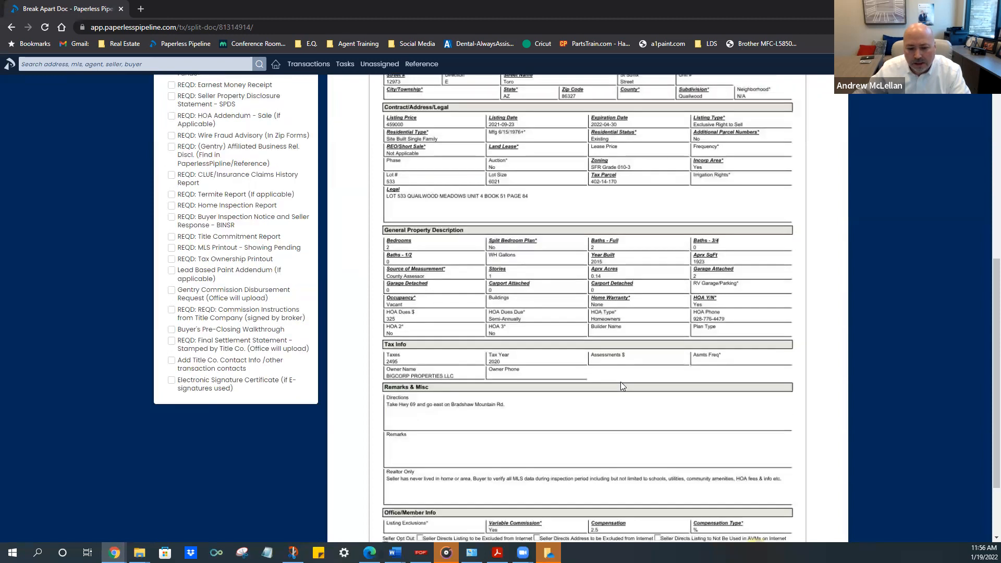
scroll(621, 385, down, 3)
scroll(620, 385, up, 5)
scroll(620, 385, up, 3)
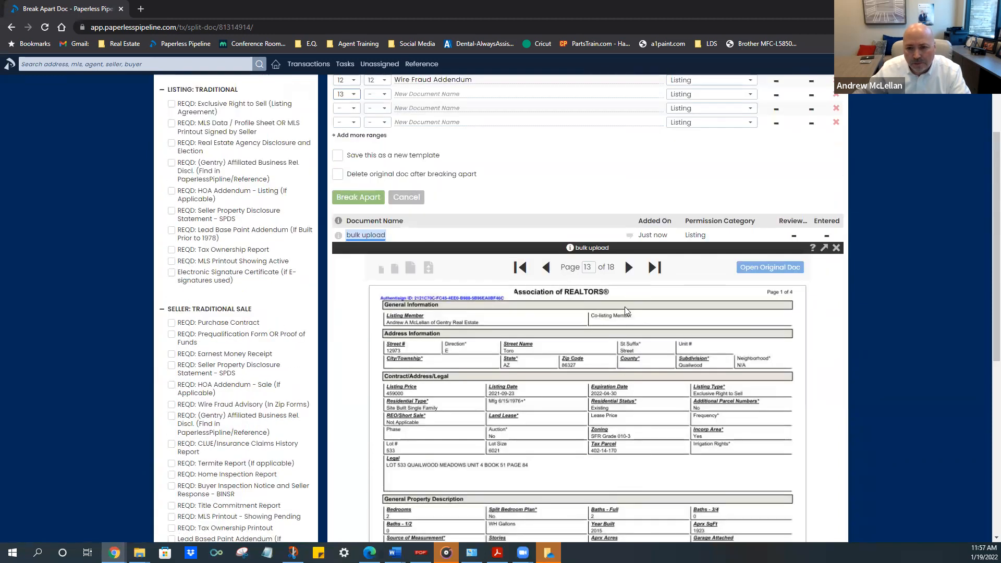
click(630, 268)
click(629, 268)
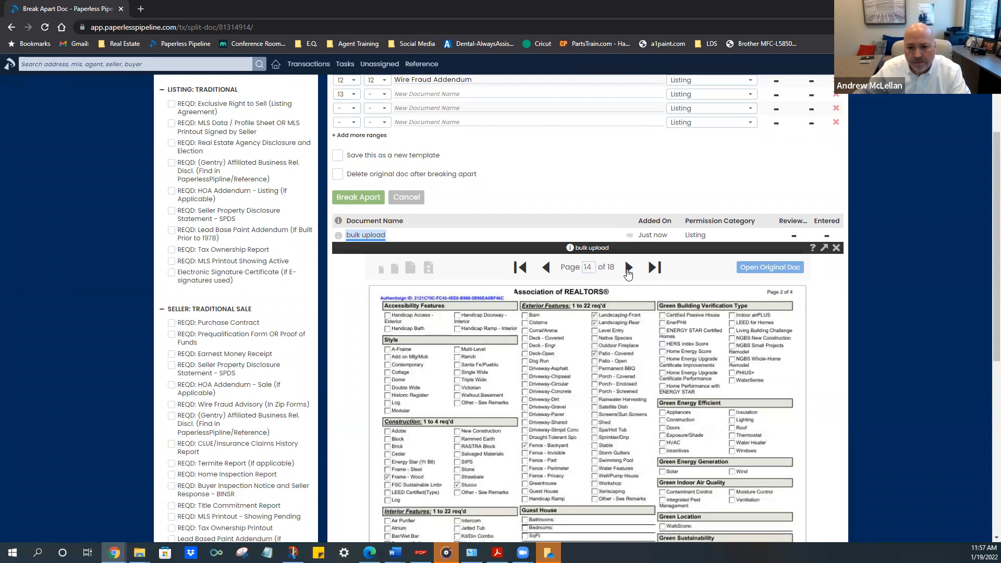
click(629, 268)
click(628, 268)
click(546, 269)
scroll(545, 324, down, 3)
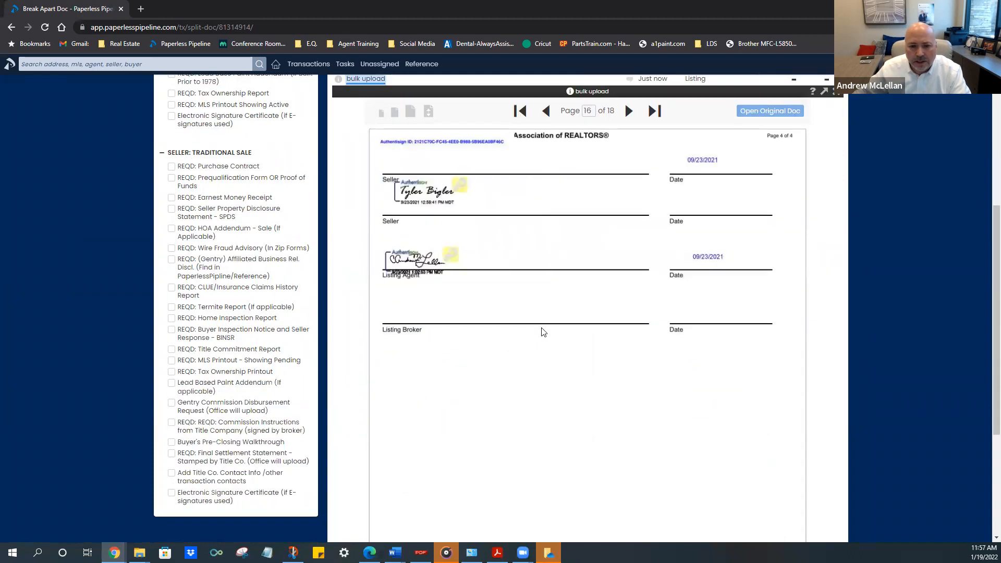
scroll(543, 331, up, 4)
click(376, 146)
click(372, 198)
Name the fifth range "MLS Profile Sheet - with agent's signature" from the suggested document names
click(415, 147)
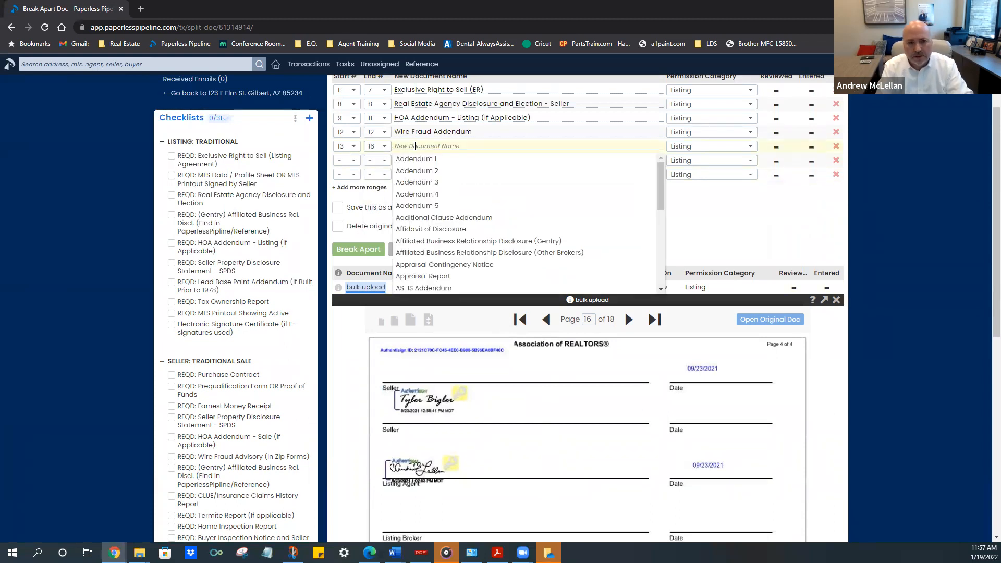
text(pro)
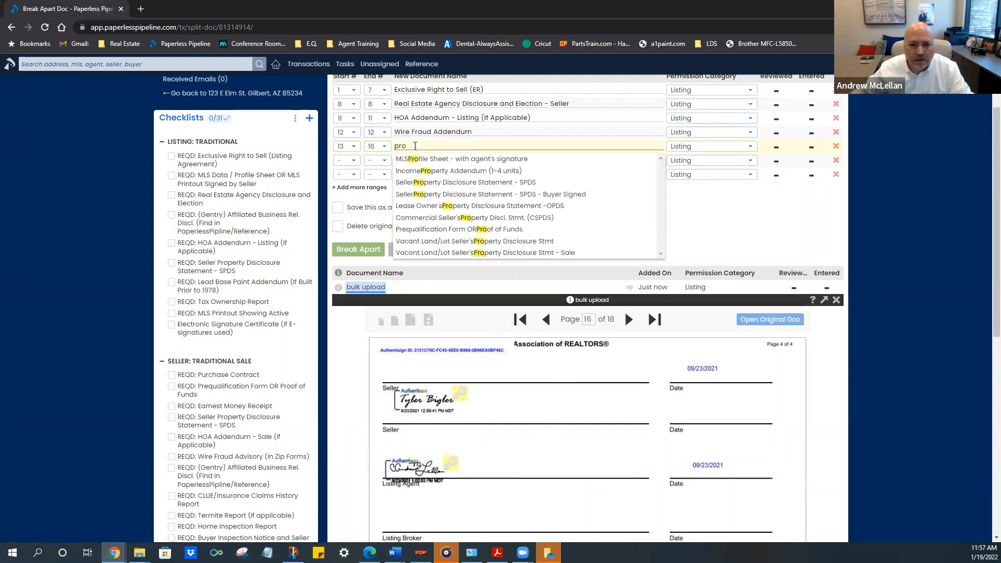
click(436, 160)
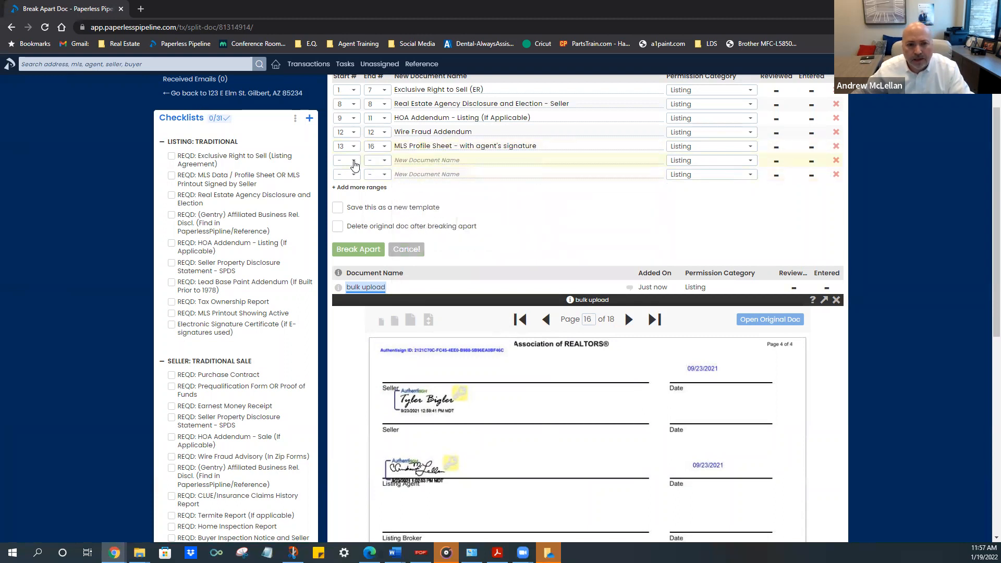
Set the sixth range to pages 17 through 18, covering both affiliated business disclosure pages
click(351, 160)
scroll(342, 242, down, 3)
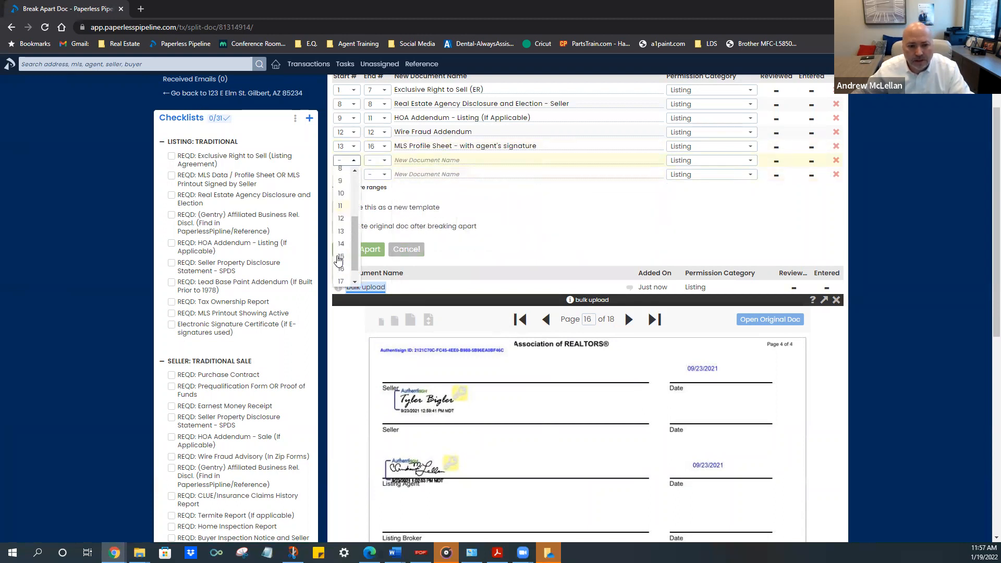
click(342, 243)
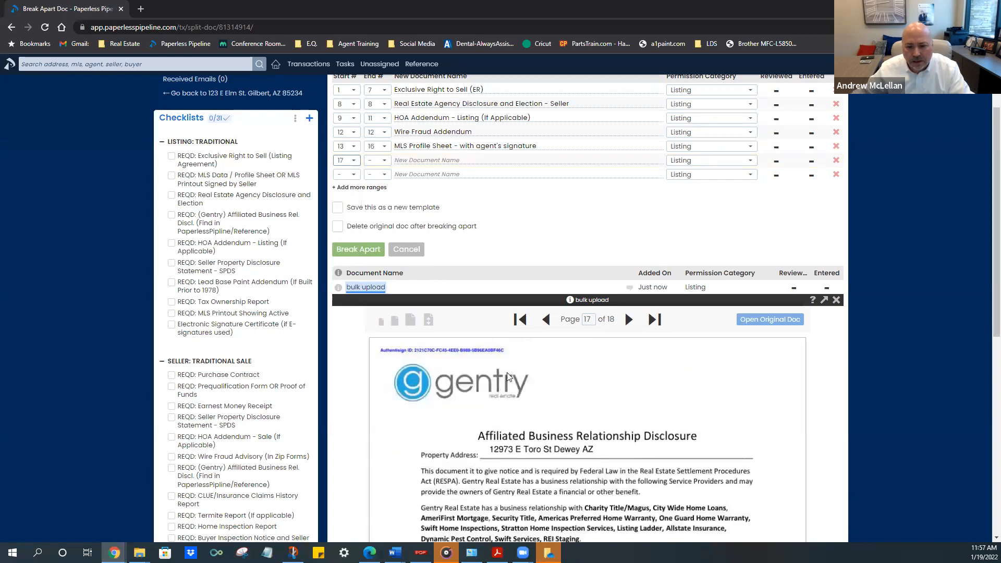
scroll(513, 387, down, 4)
scroll(513, 387, down, 2)
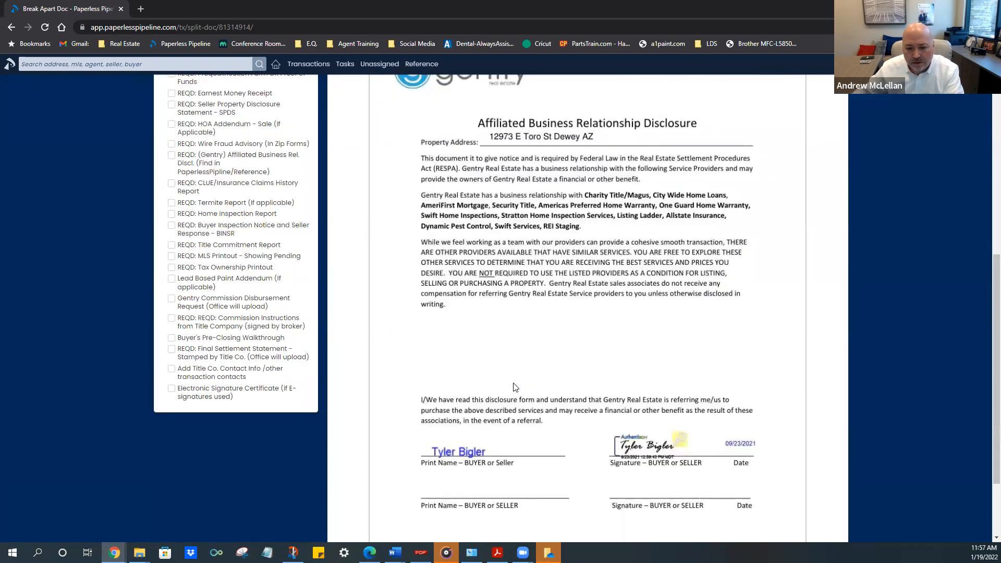
scroll(532, 376, up, 5)
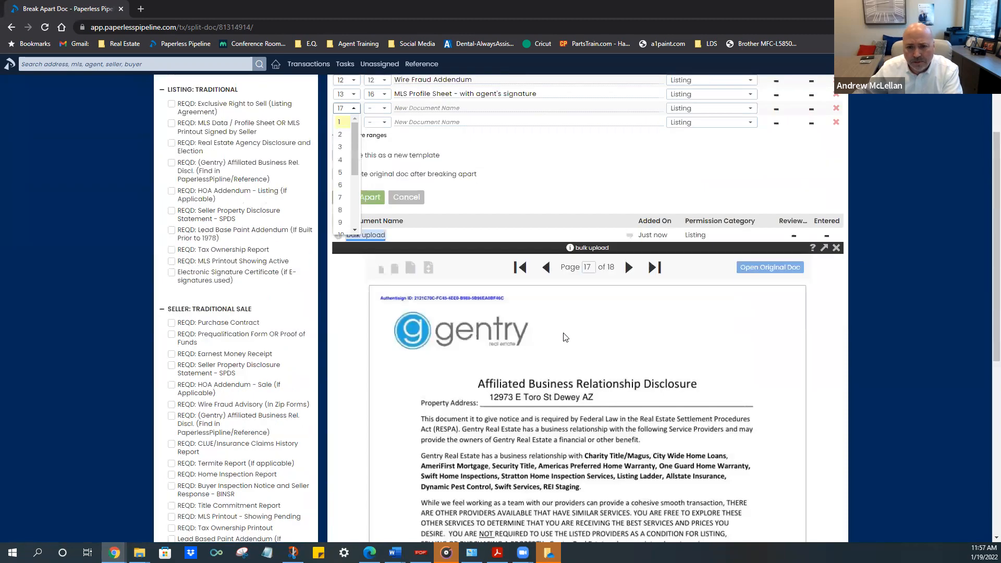
click(629, 267)
scroll(605, 354, down, 6)
scroll(589, 373, up, 5)
scroll(589, 373, up, 4)
click(377, 256)
click(381, 282)
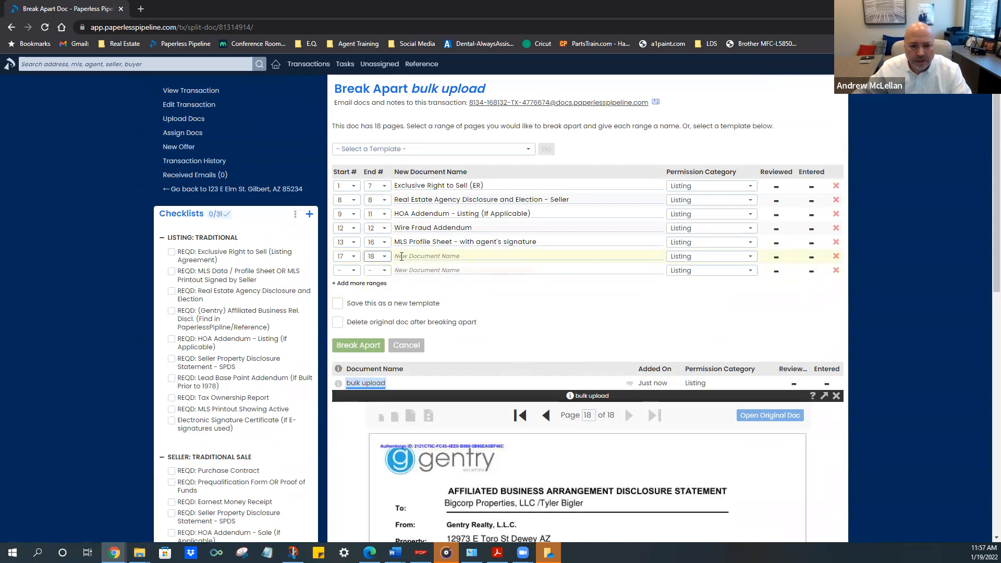
Name the sixth range "Affiliated Business Relationship Disclosure (Gentry)" from the suggested document names
click(402, 257)
text(affi)
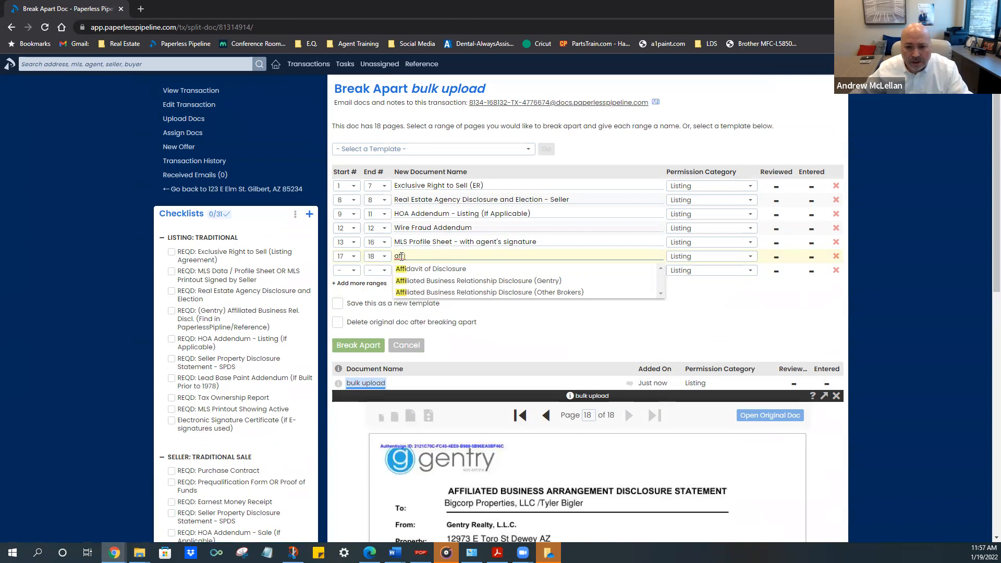
click(465, 285)
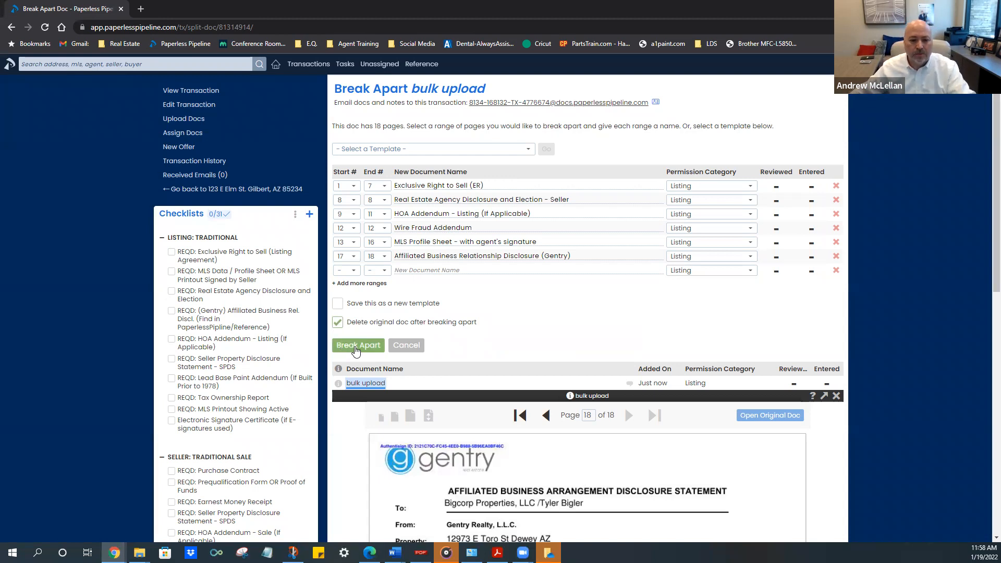
Break apart the bulk upload with the original doc set for deletion, and review the transaction's listing documents
click(357, 346)
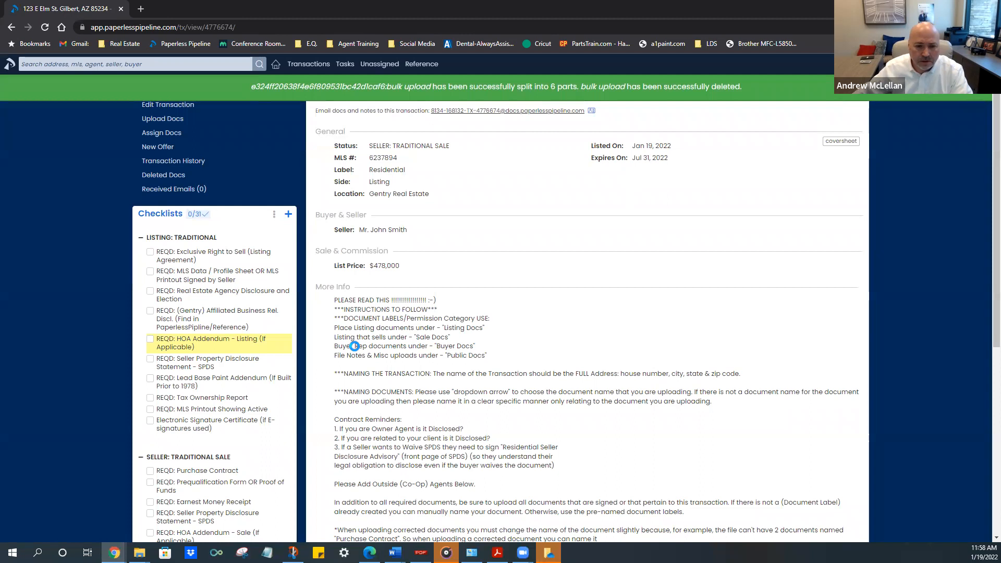
scroll(512, 365, down, 4)
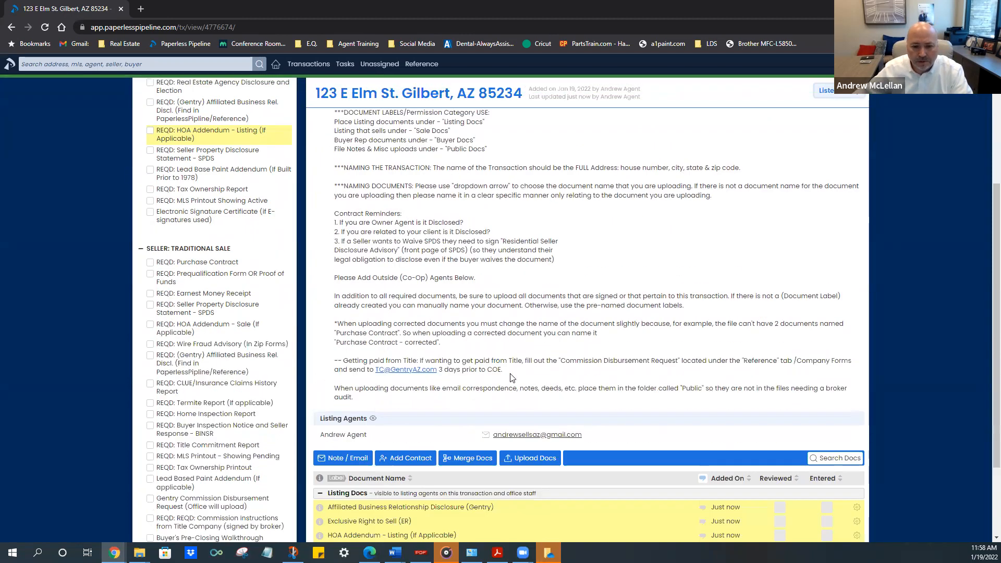
scroll(513, 377, down, 2)
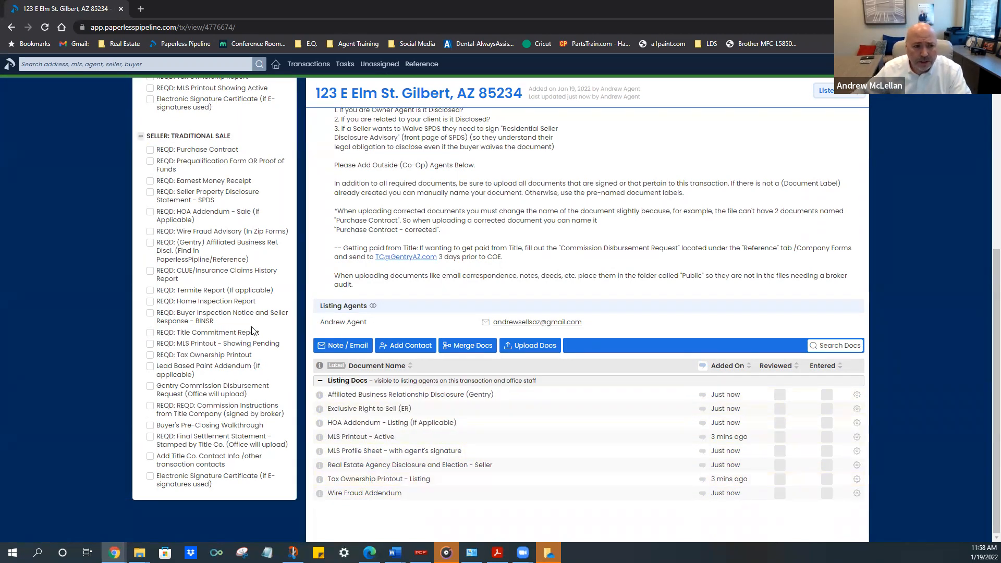
Check off the listing checklist's Exclusive Right to Sell, MLS Data / Profile Sheet, Real Estate Agency Disclosure and Election, and Affiliated Business Disclosure items
scroll(239, 338, up, 4)
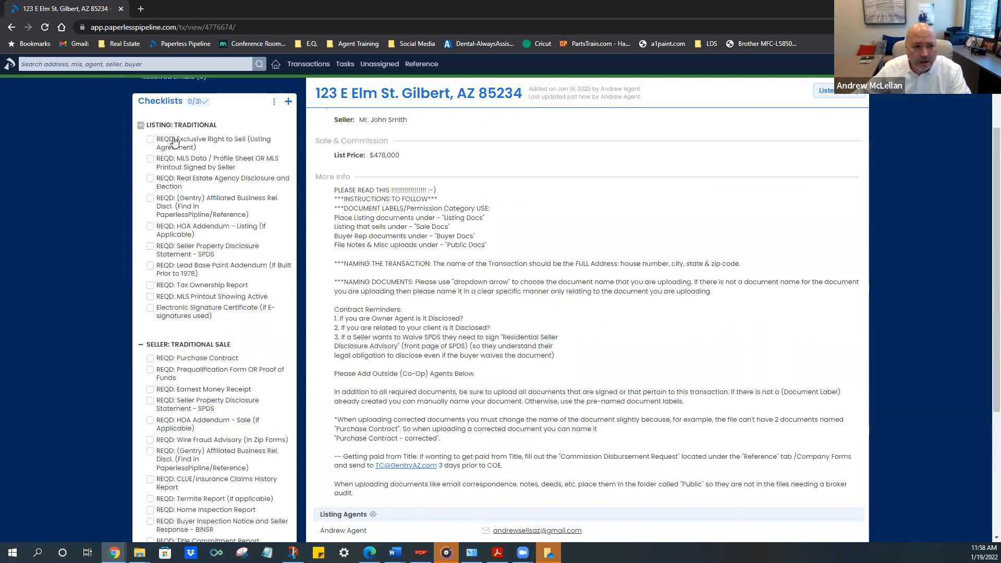
click(151, 141)
click(150, 161)
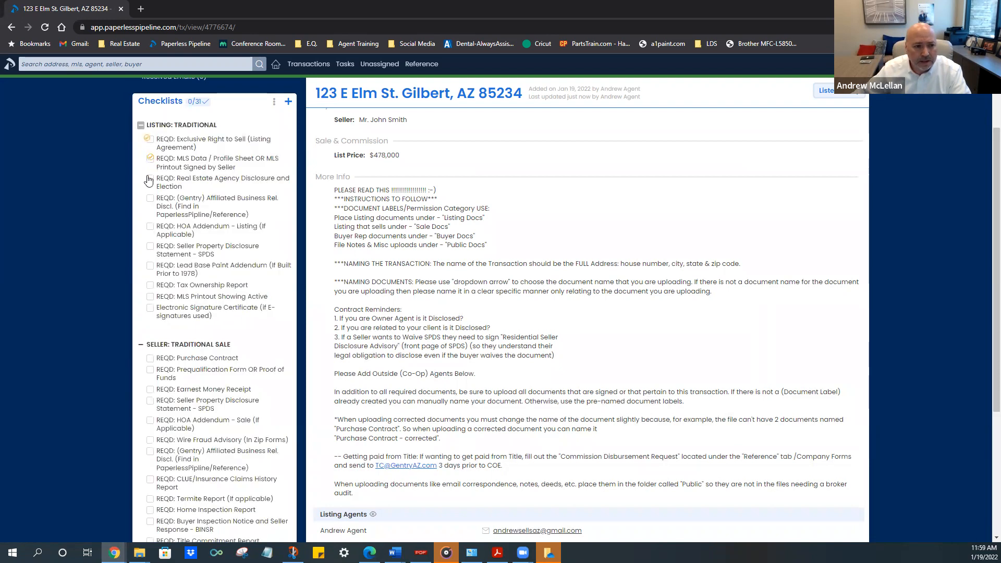
click(150, 181)
click(149, 201)
Check off the listing checklist's HOA Addendum - Listing, Tax Ownership Report, and MLS Printout Showing Active items
scroll(462, 304, down, 4)
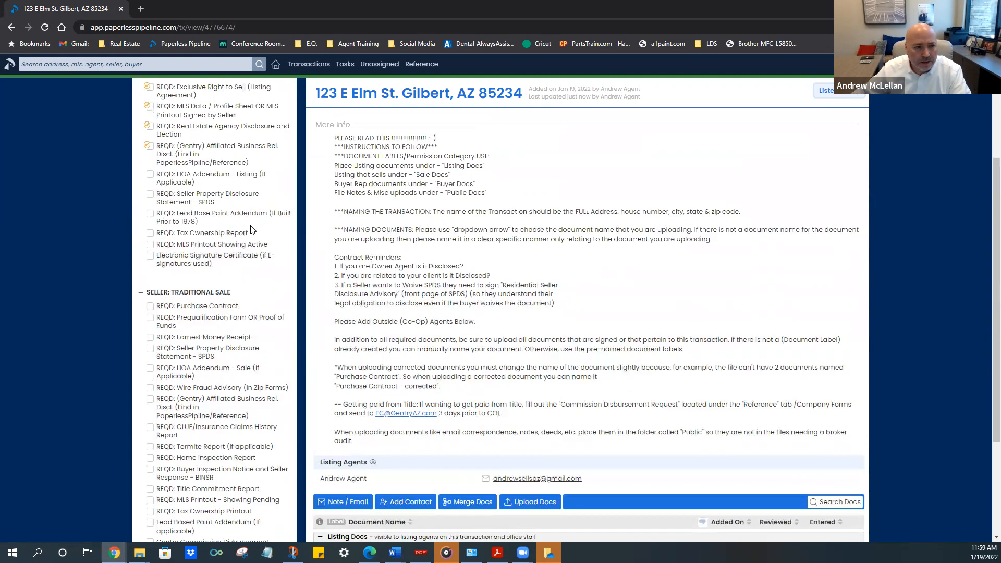
click(150, 174)
click(150, 234)
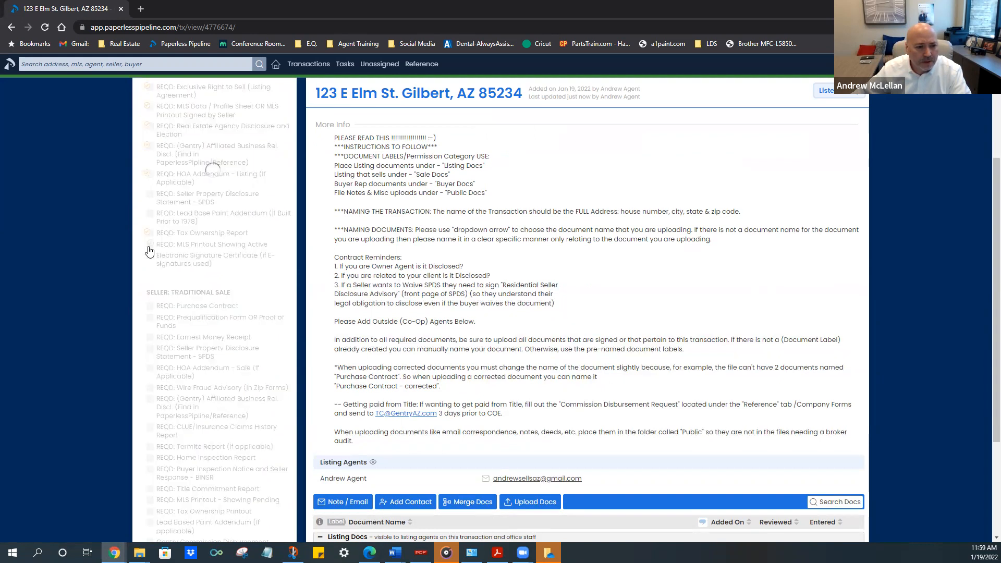
click(150, 244)
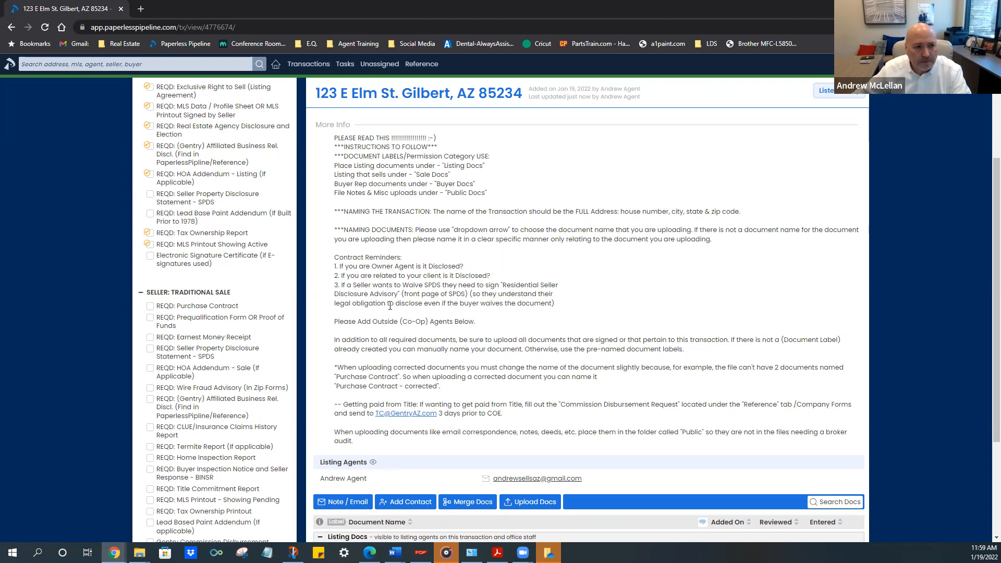
Compare the traditional listing checklist with the transaction's instructions and its uploaded listing documents
scroll(201, 240, up, 2)
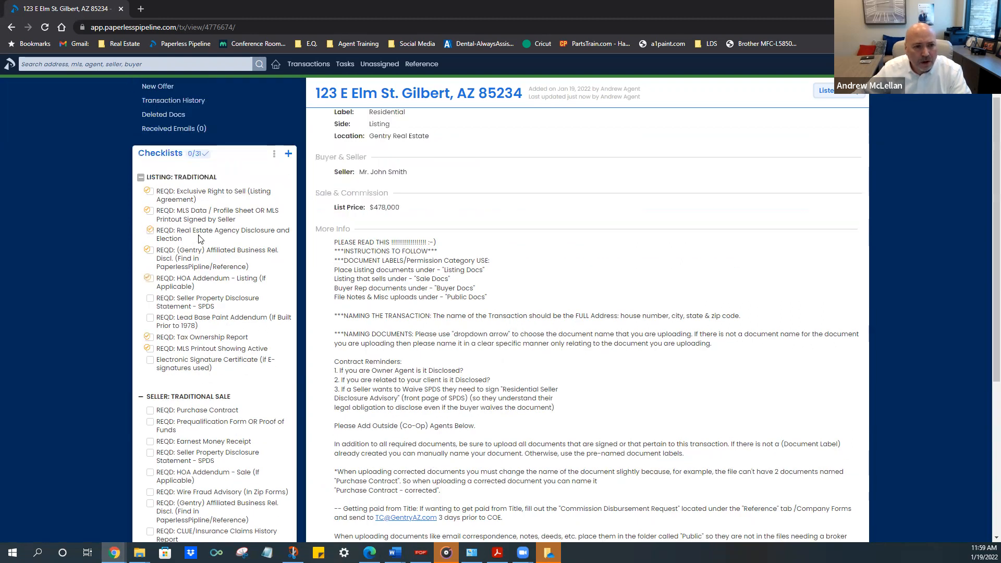
scroll(200, 240, down, 3)
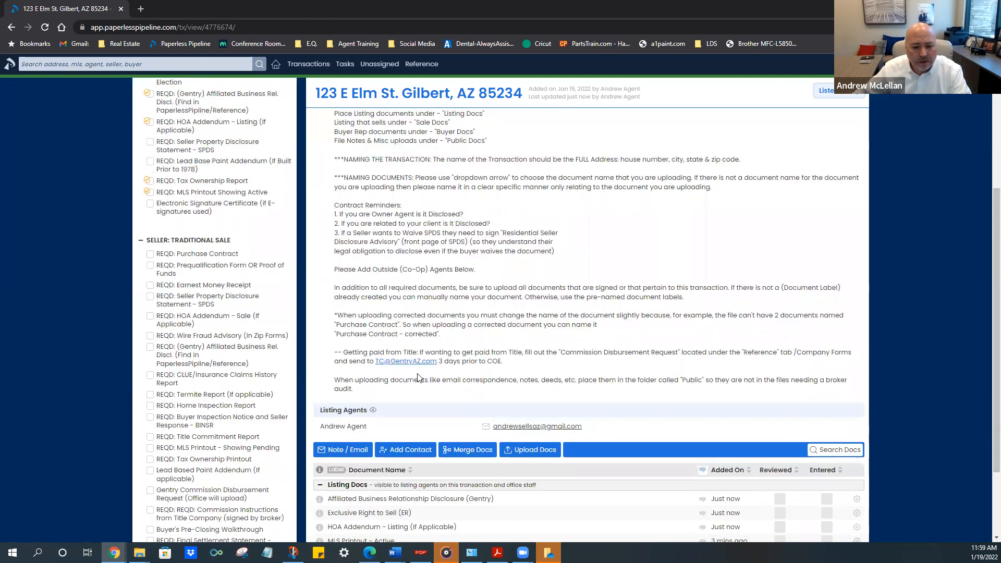
scroll(417, 377, down, 1)
scroll(417, 375, up, 3)
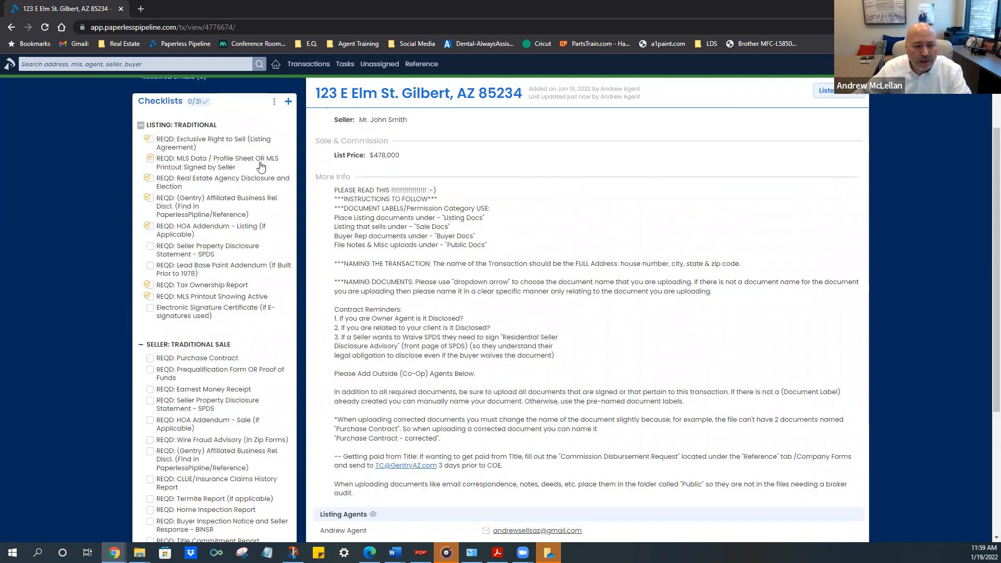
mouse_move(226, 170)
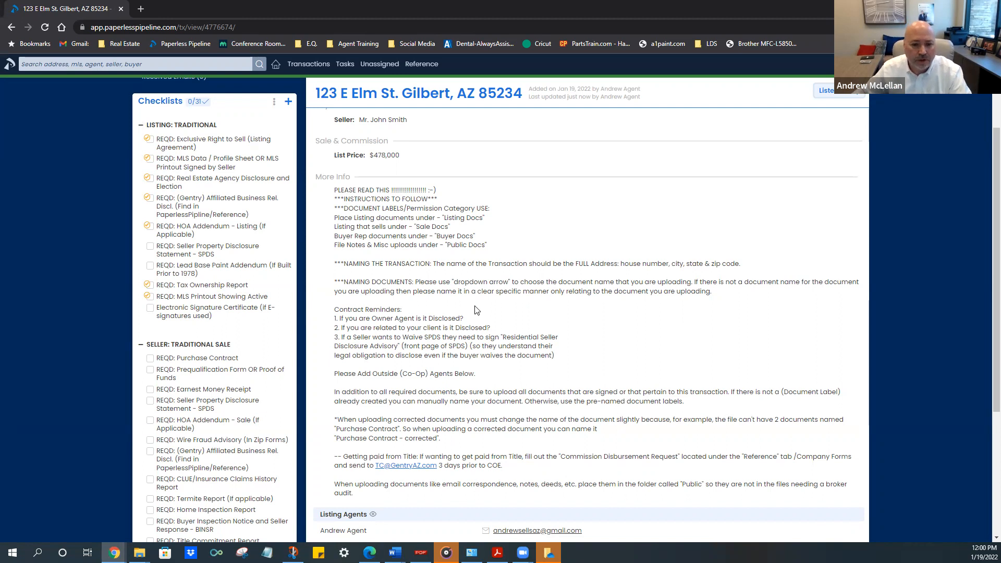
scroll(477, 311, down, 4)
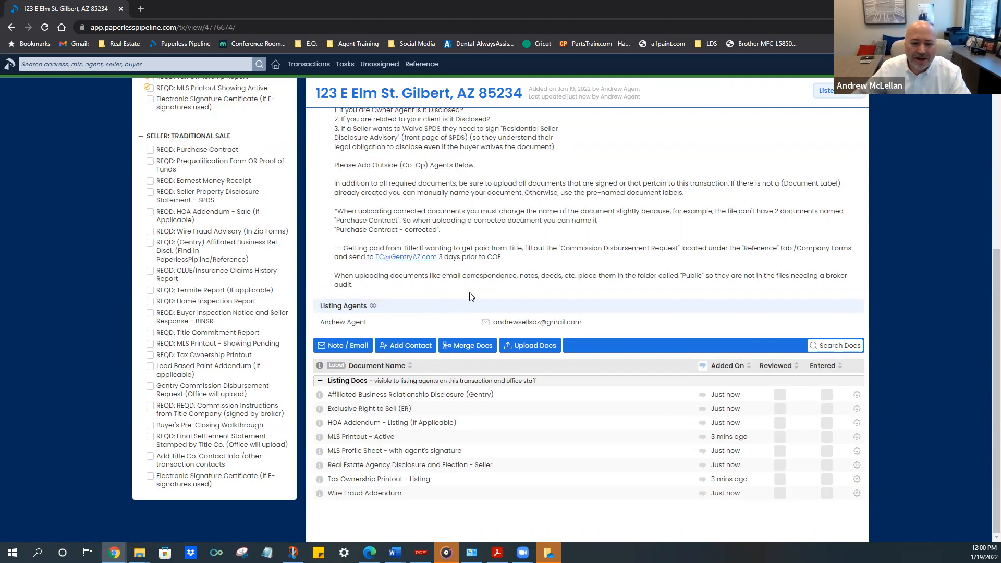
scroll(518, 331, up, 1)
scroll(518, 330, up, 3)
scroll(521, 324, down, 4)
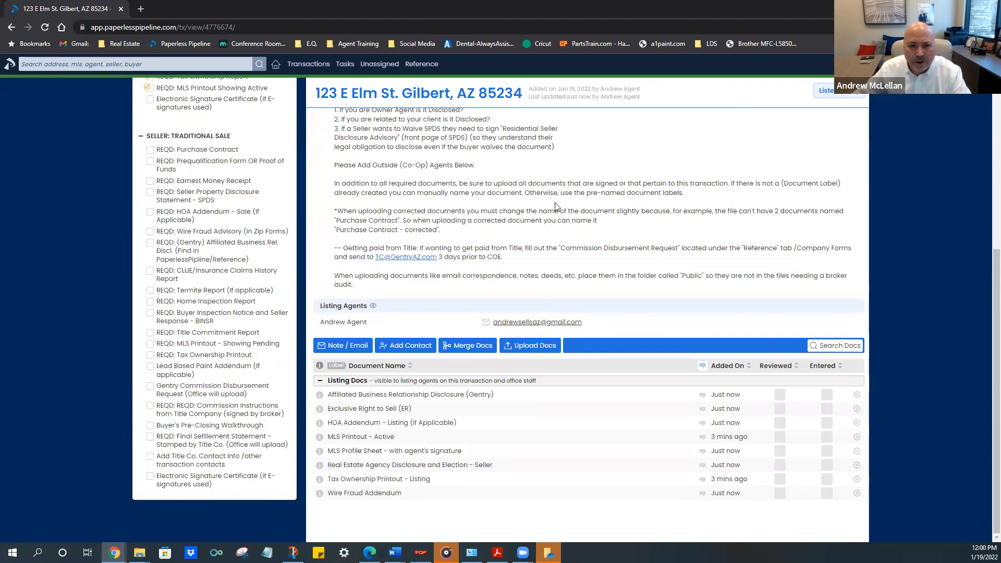
scroll(556, 207, up, 4)
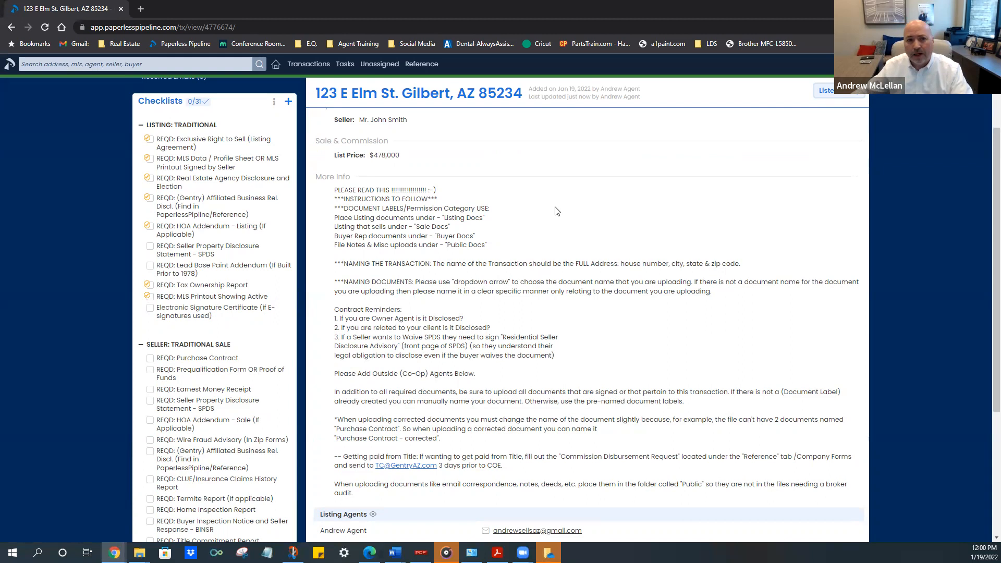
Return to the dashboard and reopen the active residential seller listing from the transactions list
click(276, 64)
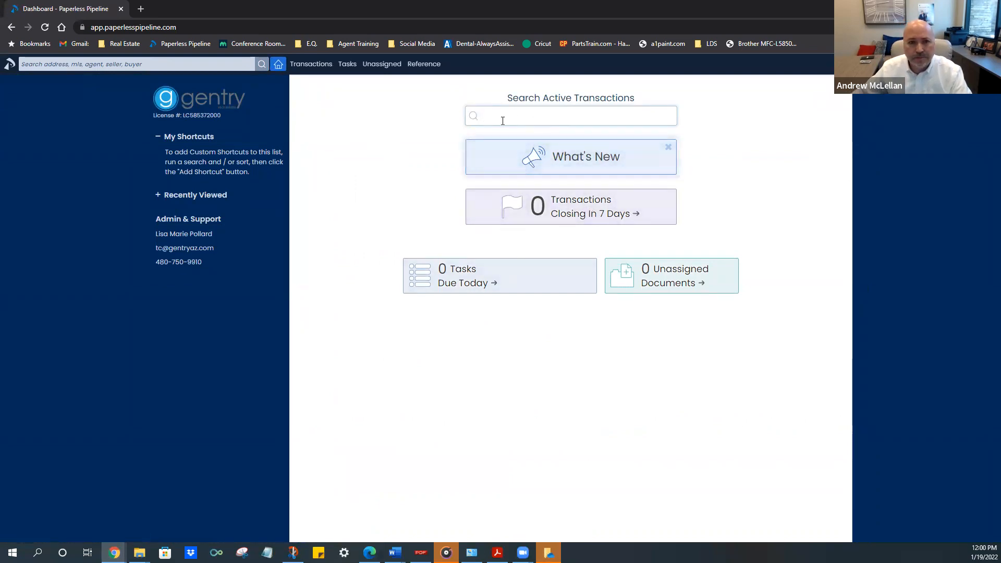
click(315, 68)
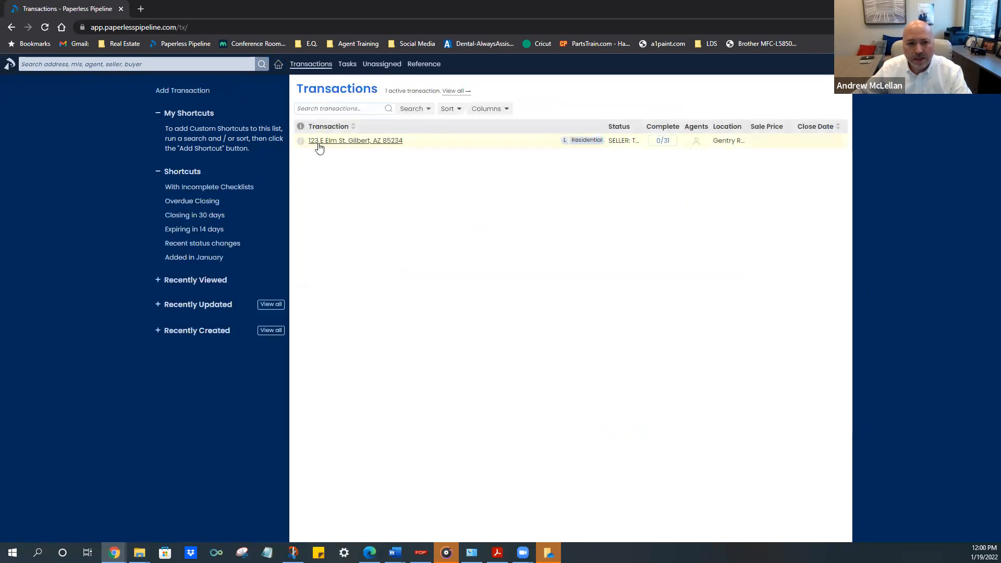
click(350, 144)
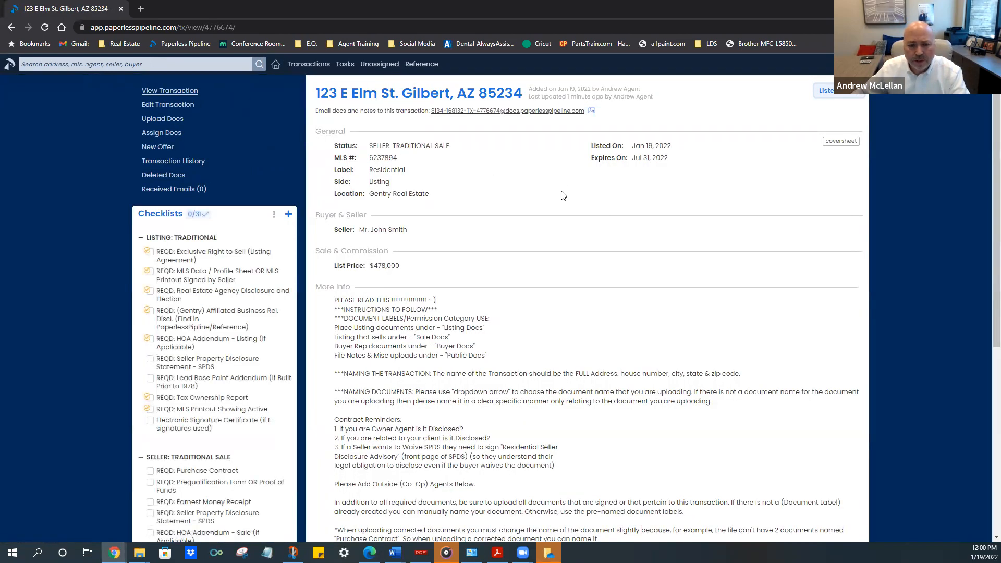
Review the transaction's checklist and listing documents, and open the page for uploading more documents to it
scroll(562, 192, down, 4)
scroll(498, 188, up, 2)
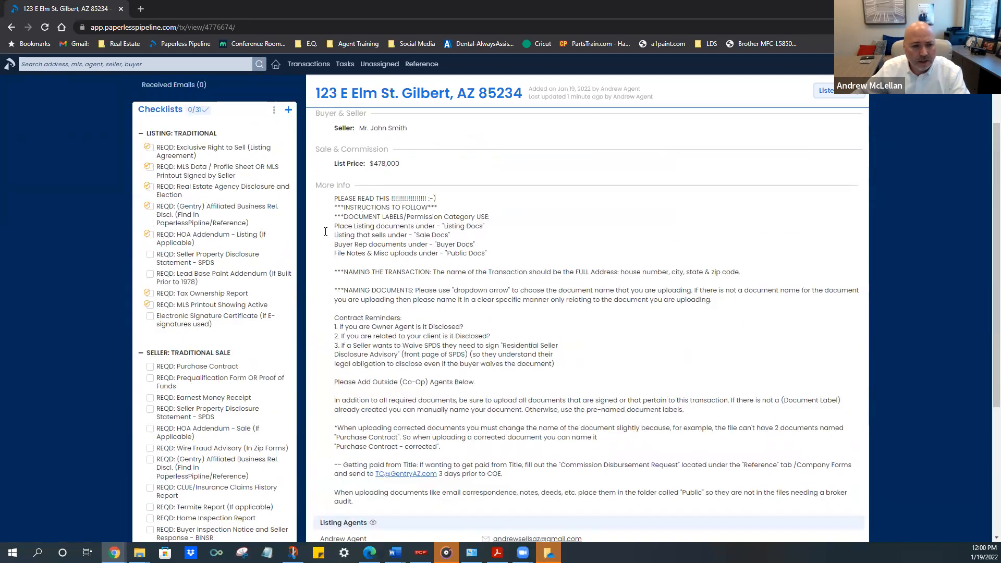
scroll(499, 275, down, 4)
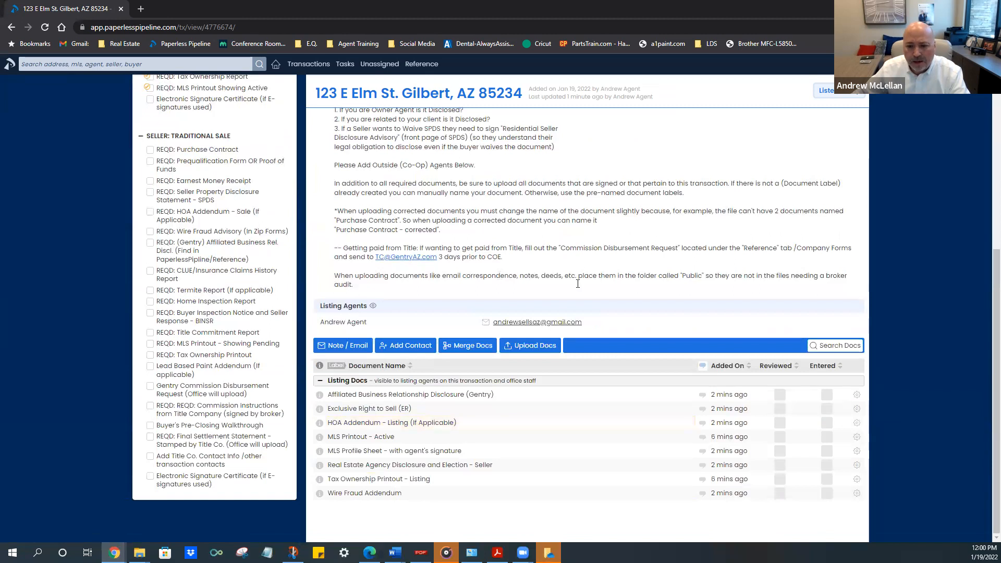
click(531, 351)
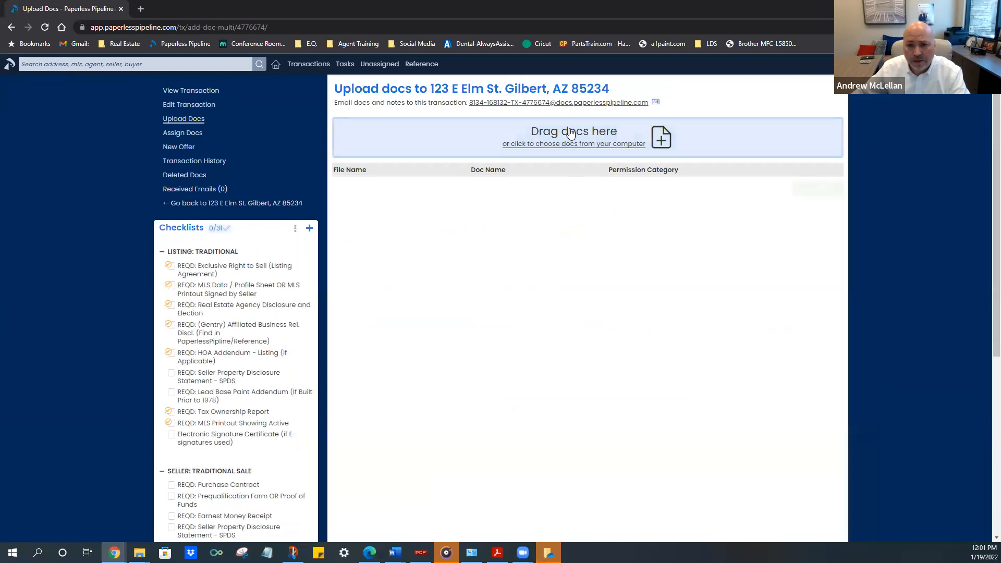
Add the Earnest Money Receipt and the executed Toro offer PDFs from the property's offer folder to the upload list
click(576, 142)
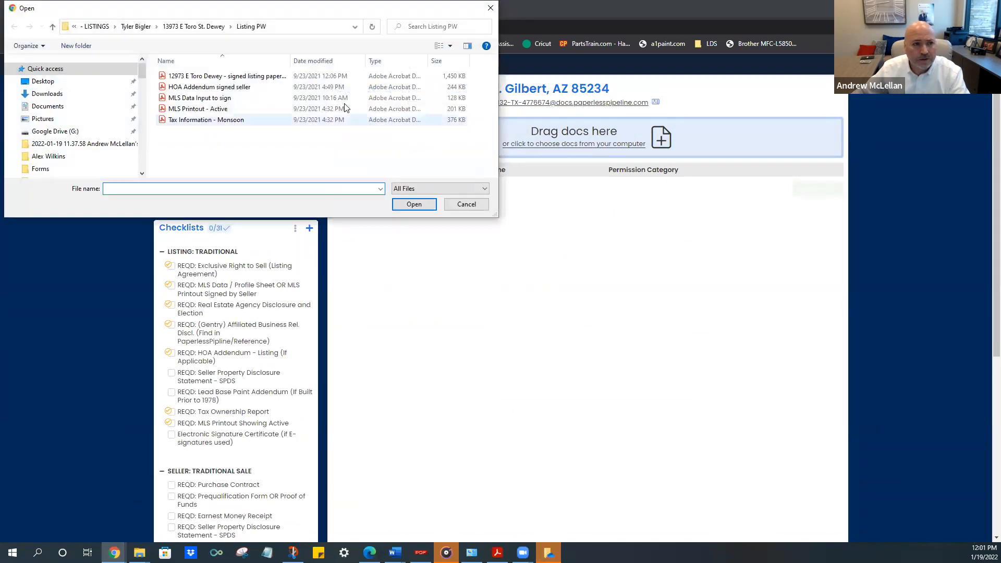
click(219, 26)
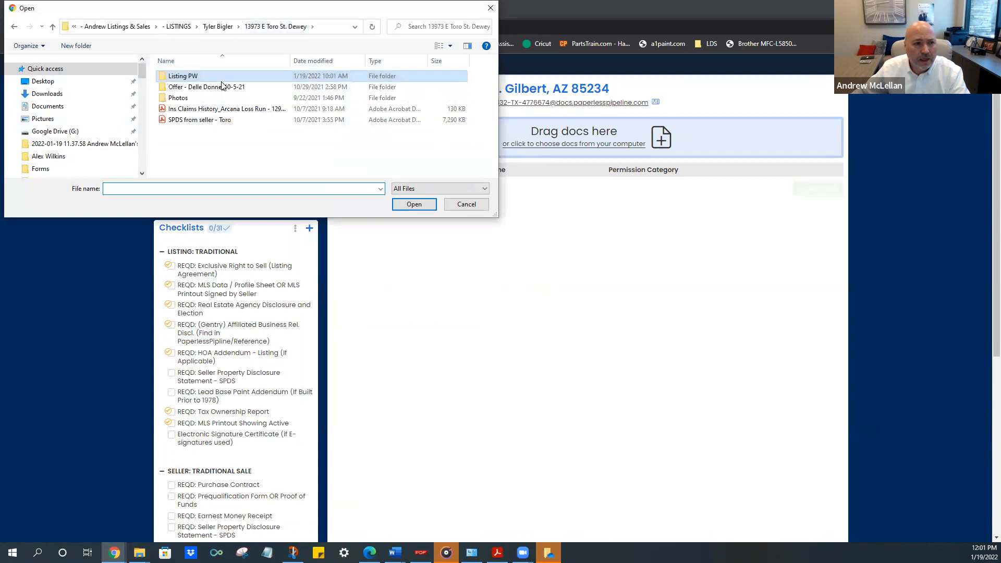
double_click(197, 87)
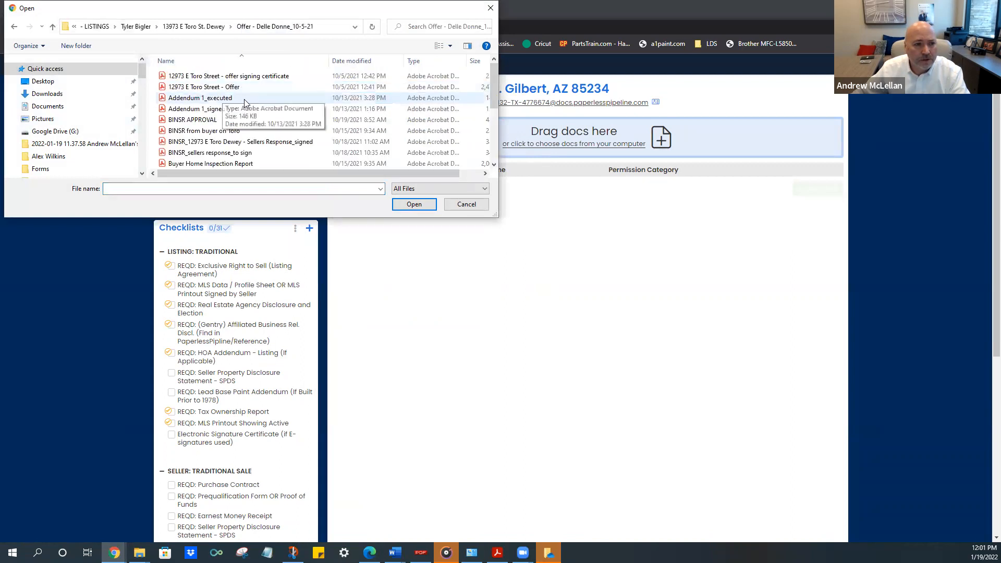
scroll(245, 102, down, 3)
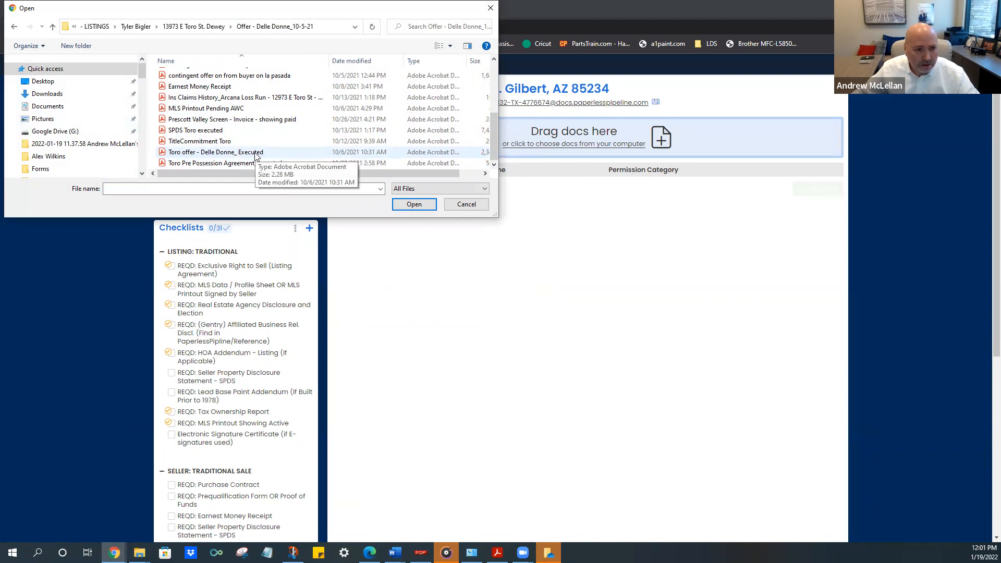
click(255, 154)
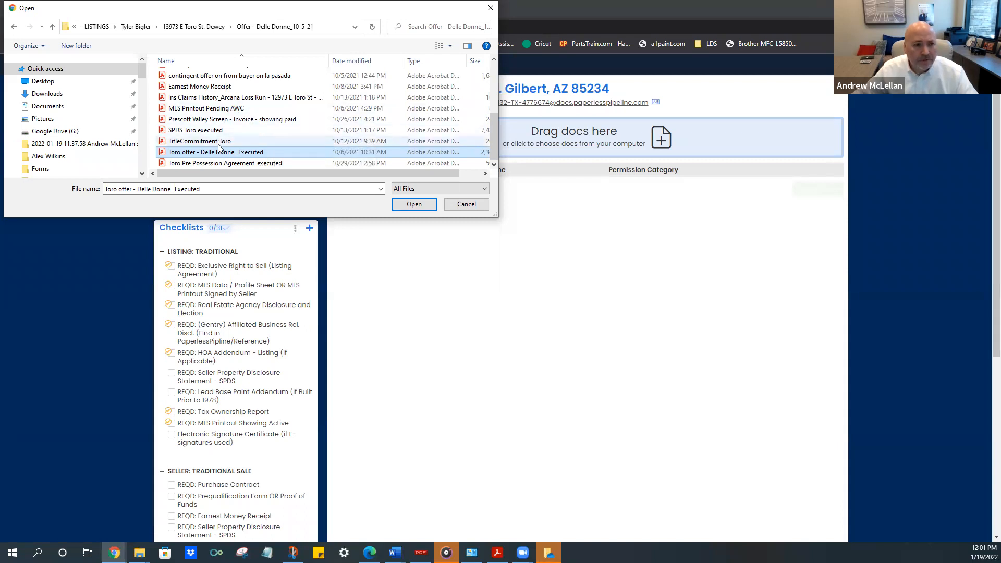
ctrl+click(210, 87)
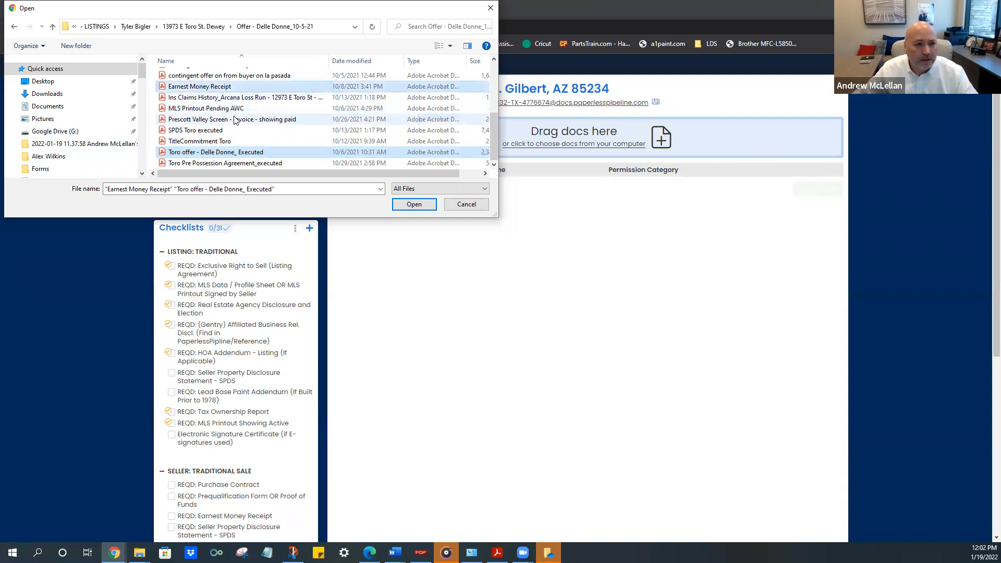
scroll(234, 120, up, 2)
scroll(234, 120, down, 2)
scroll(234, 120, up, 3)
scroll(234, 121, down, 4)
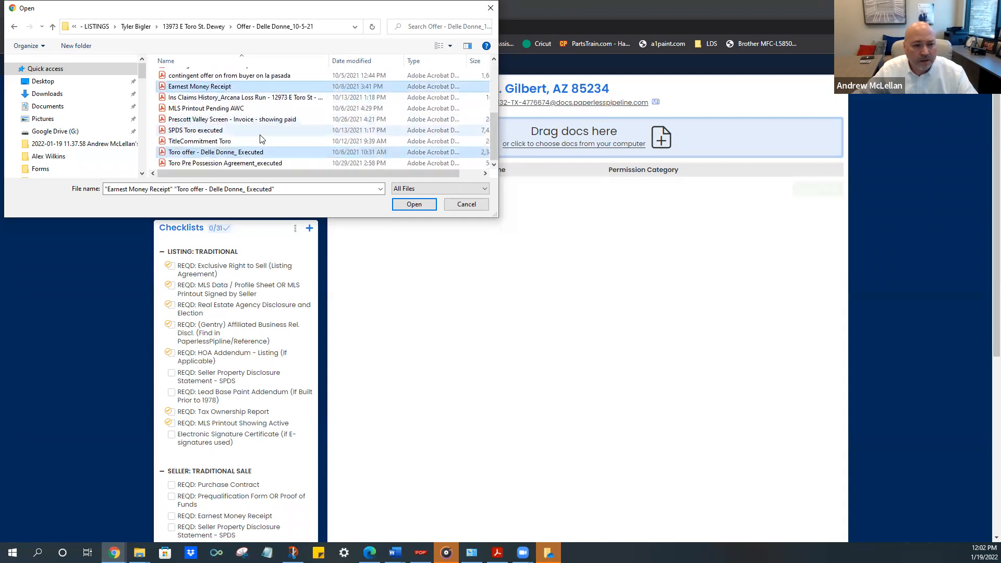
click(413, 206)
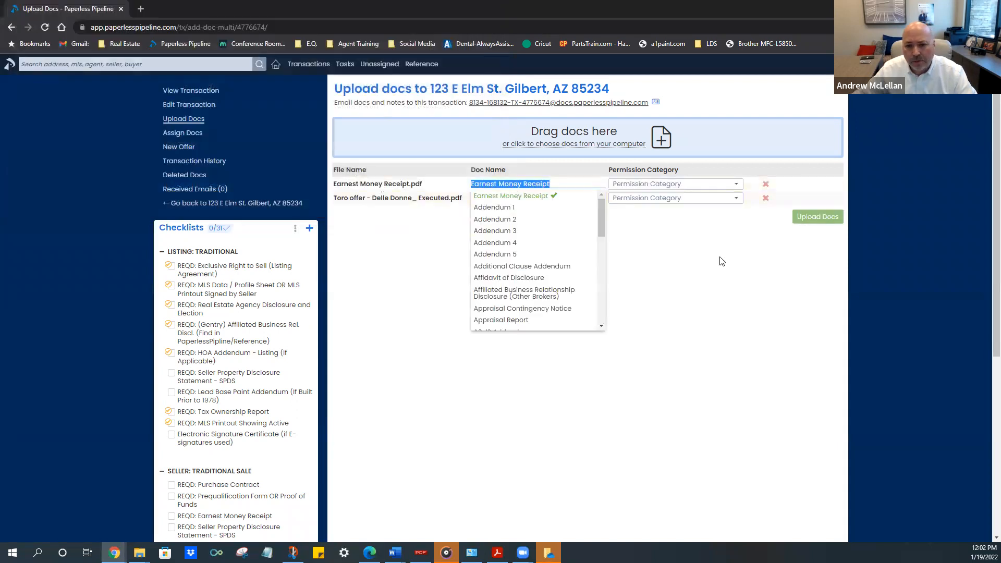
Name the earnest money file with the preset document label "Earnest Money Receipt - Deposit within 2 days"
click(722, 260)
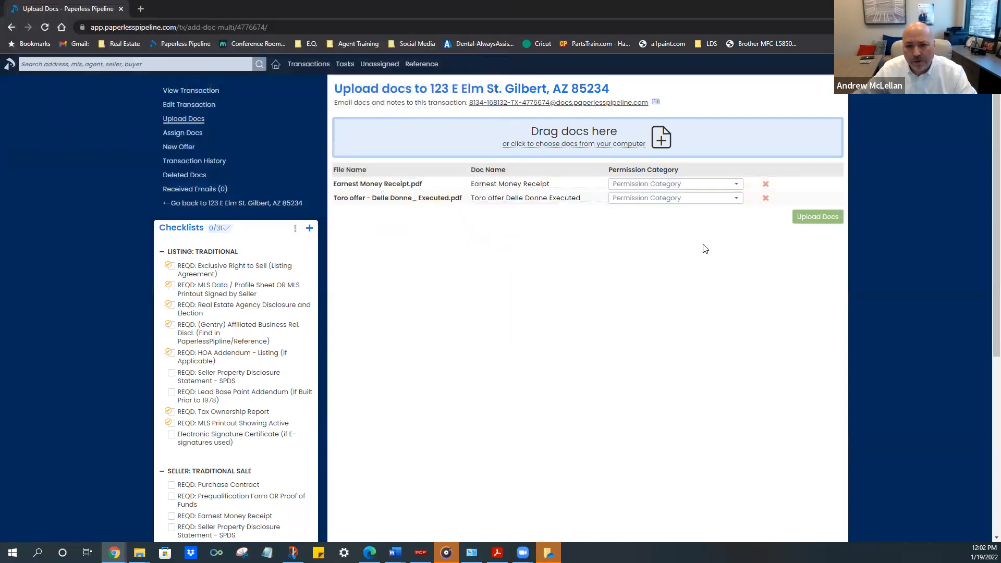
click(520, 185)
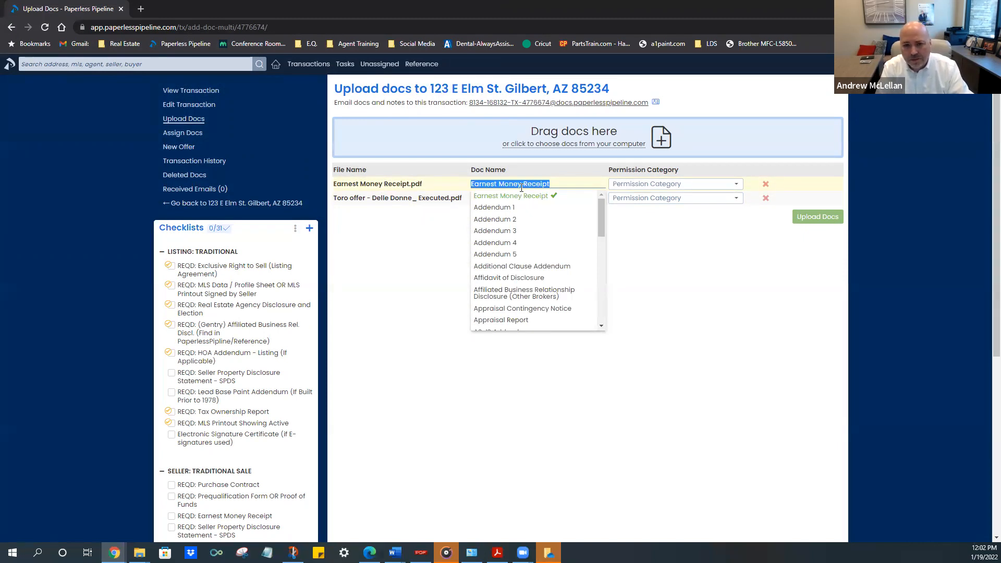
text(earn)
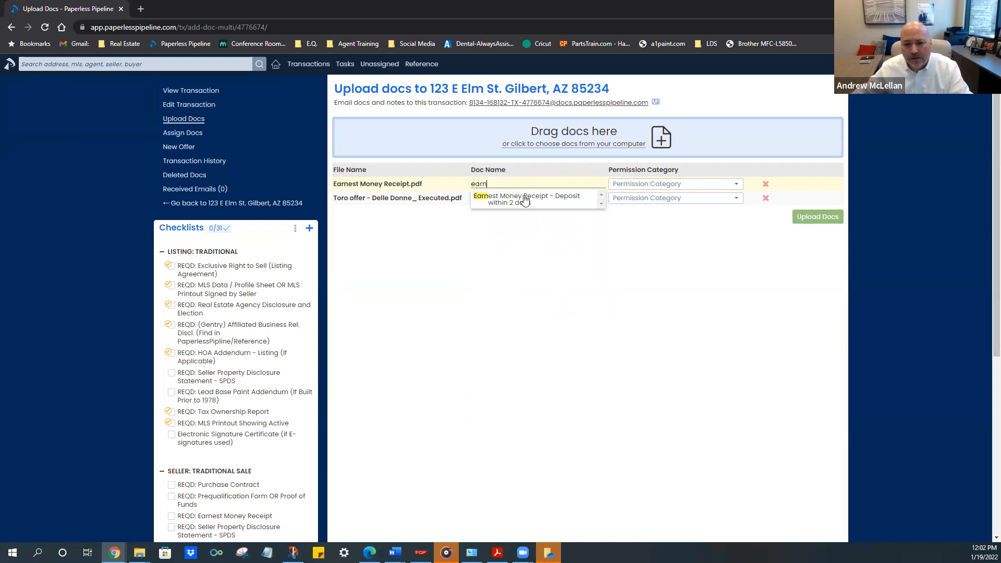
click(524, 201)
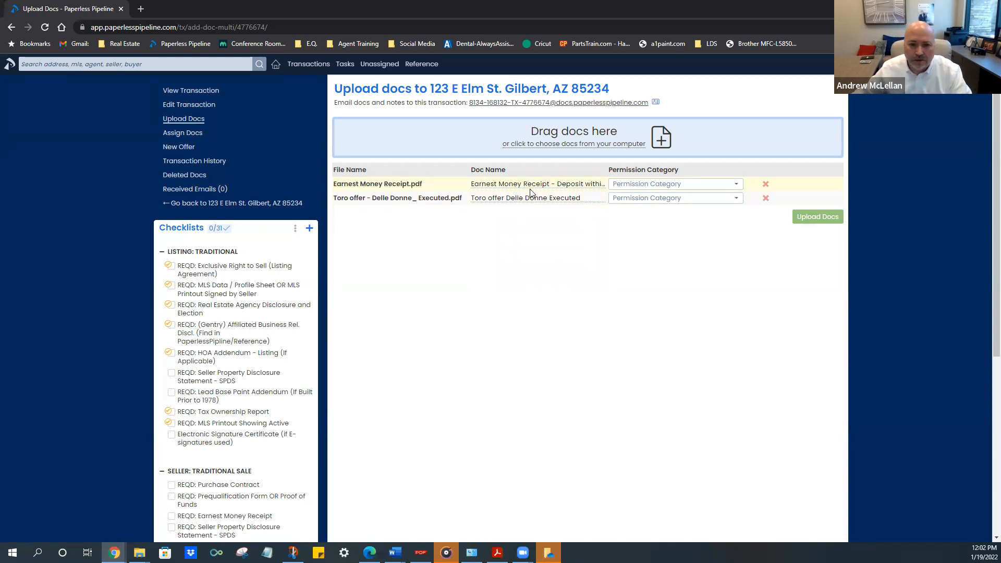
Try the document name "bulk upload" for the executed Toro offer, and clear it again
click(495, 198)
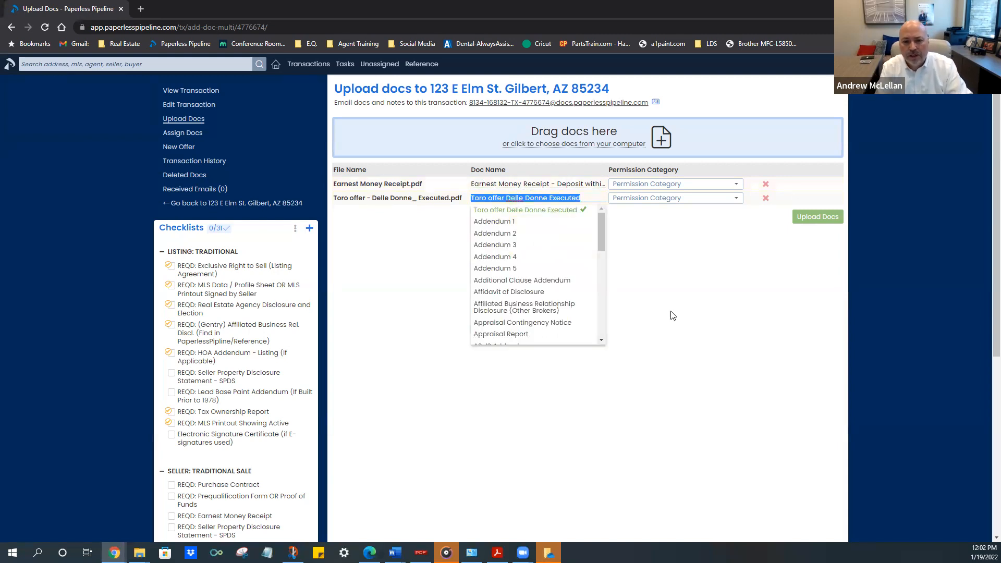
text(bulk)
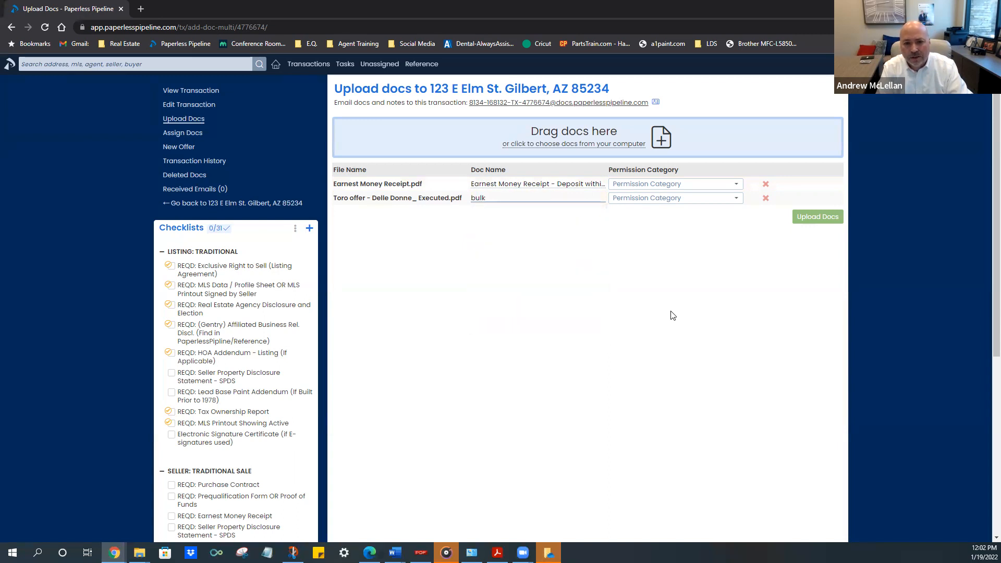
text( upl)
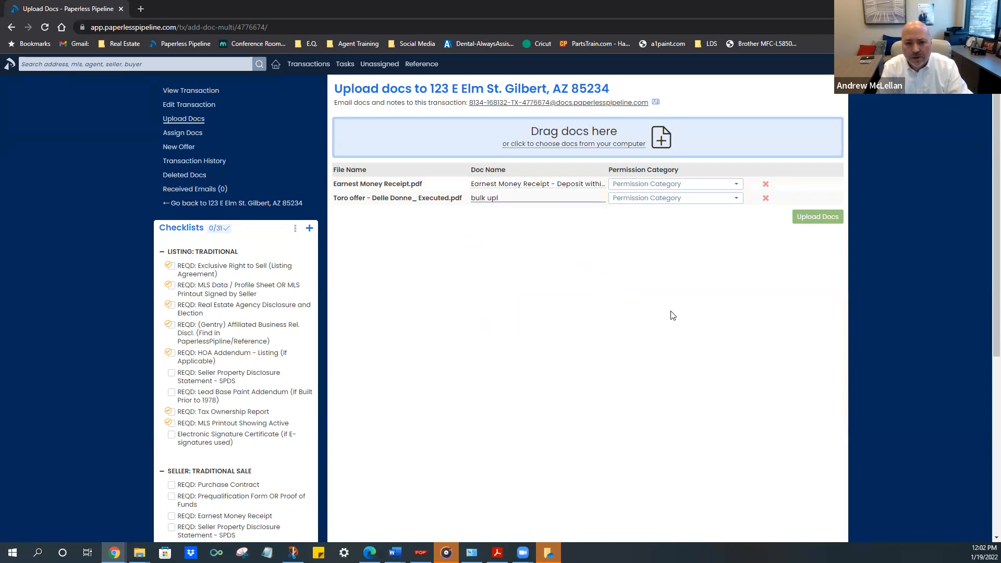
text(oad)
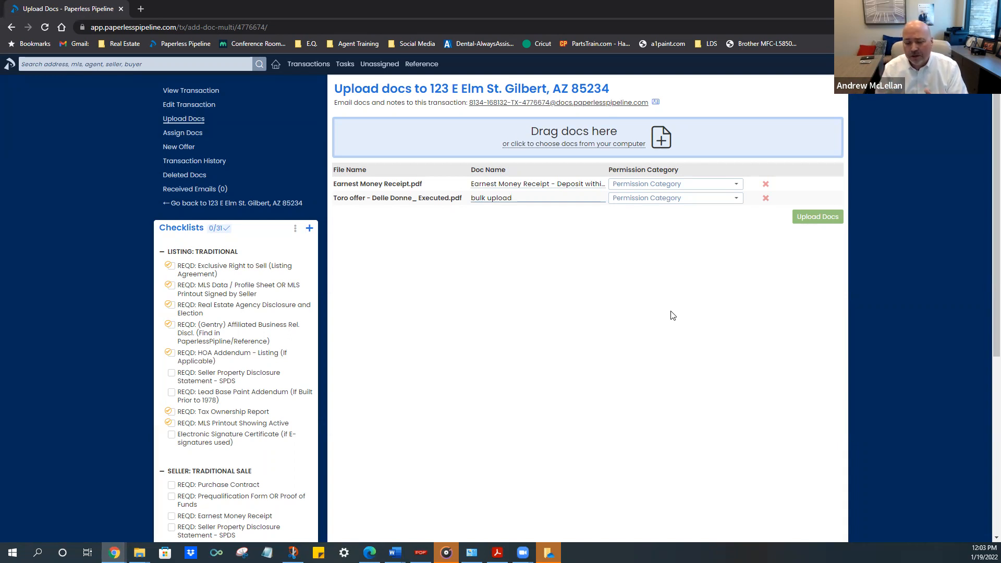
key(BackSpace)
key(BackSpace)
key(BackSpace)
key(BackSpace)
key(BackSpace)
key(BackSpace)
key(BackSpace)
key(BackSpace)
key(BackSpace)
key(BackSpace)
key(BackSpace)
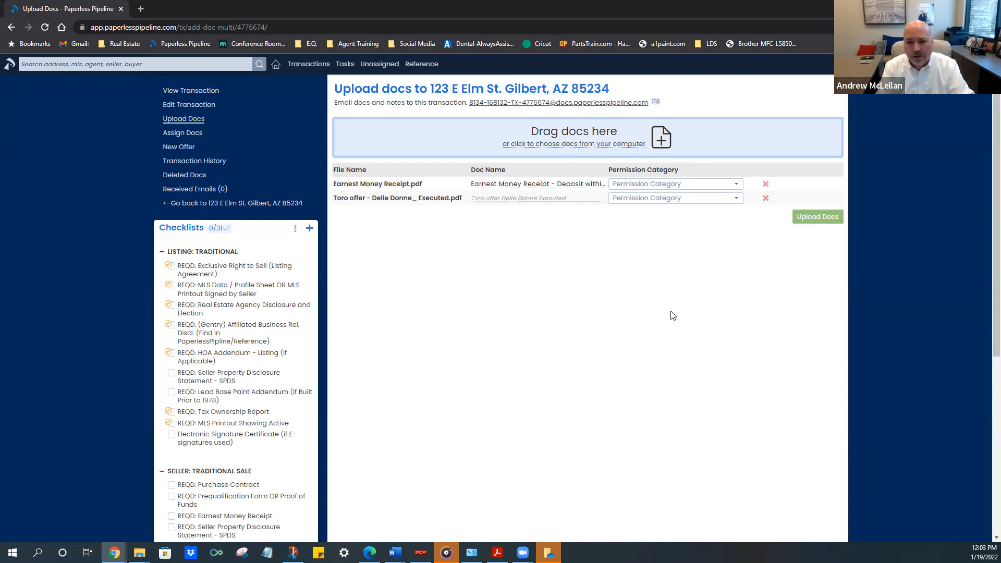
Try the document name "Purchase Contract - Corrected" for the executed Toro offer, and clear it again
text(Purca)
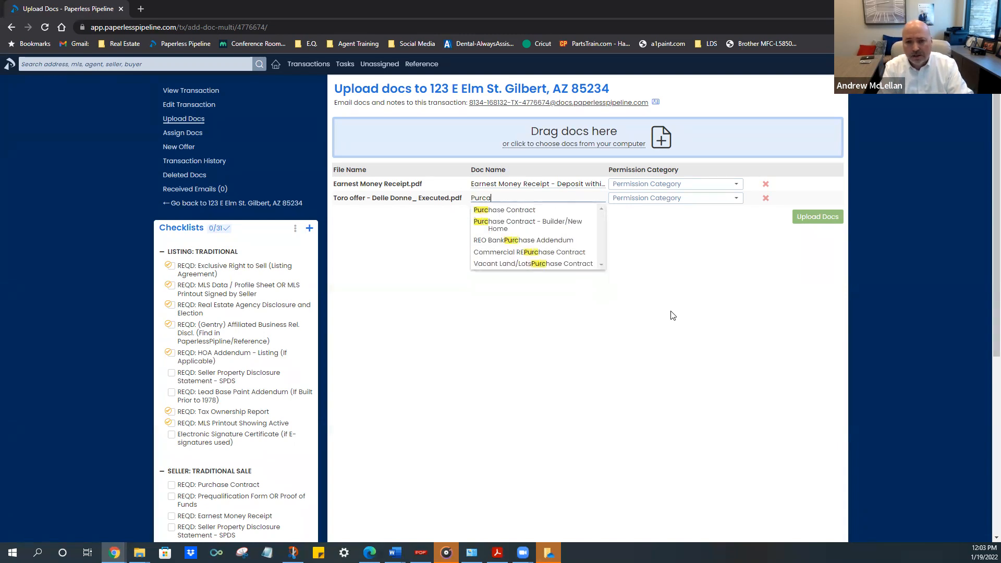
key(BackSpace)
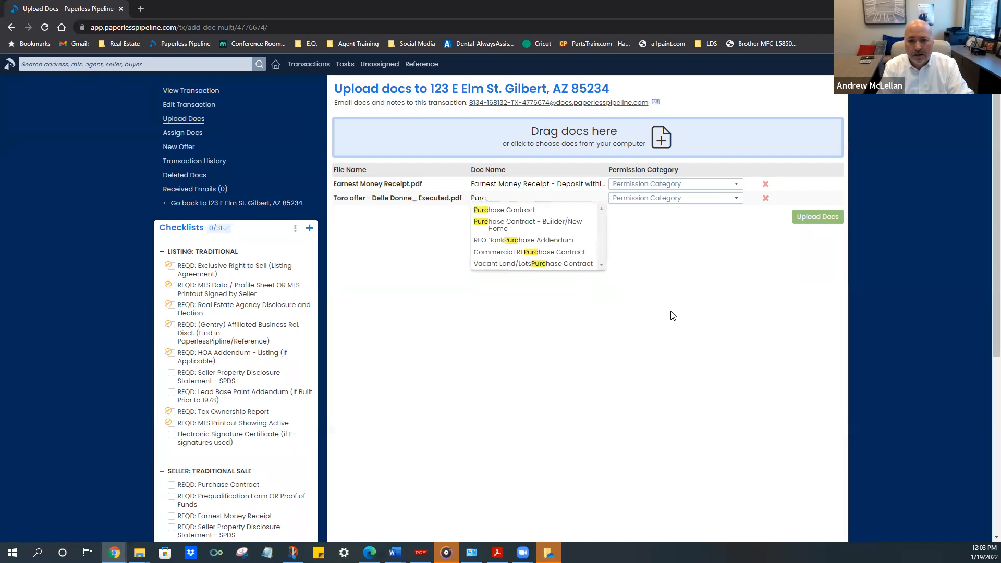
text(hase Contr)
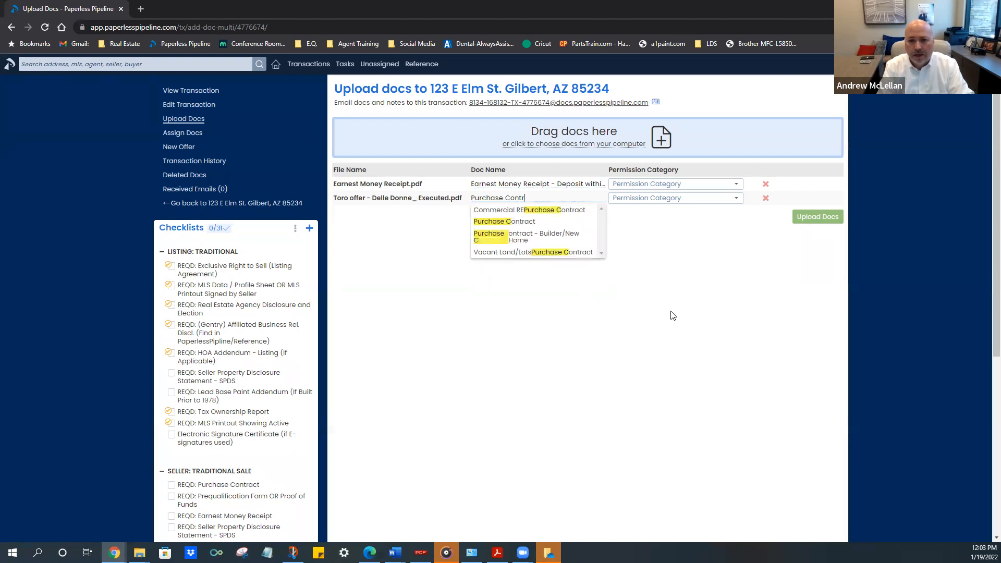
text(act)
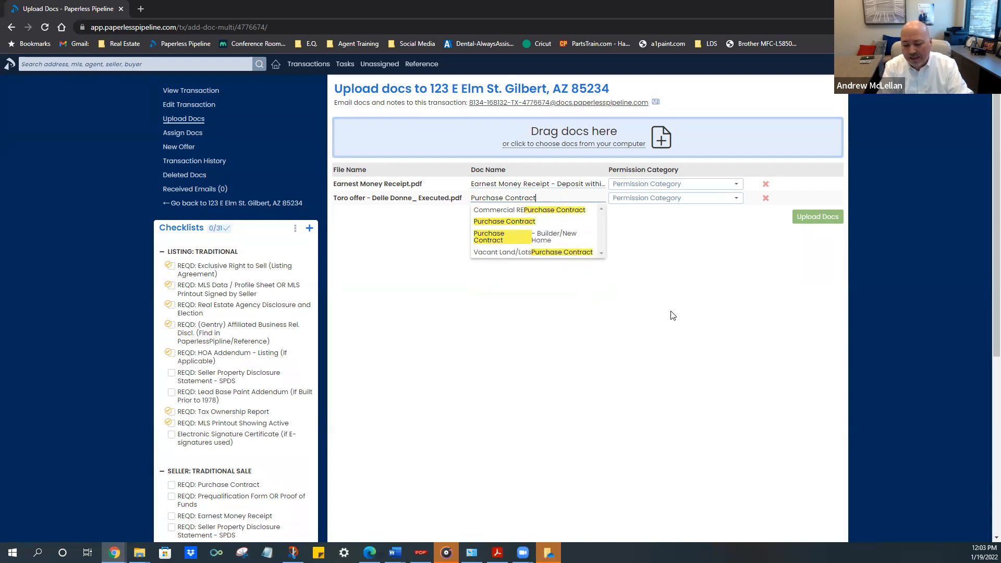
text( - Correc)
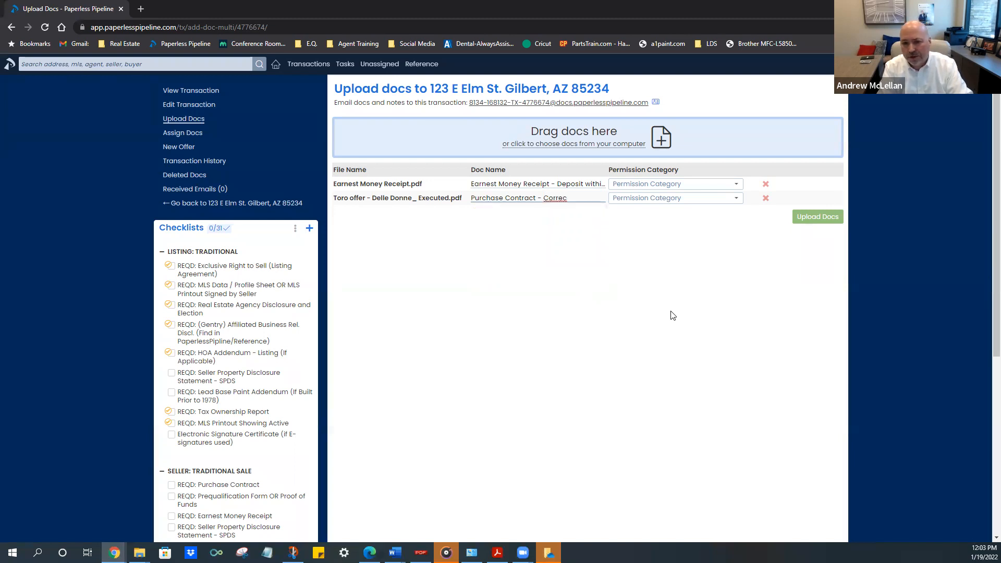
text(ted)
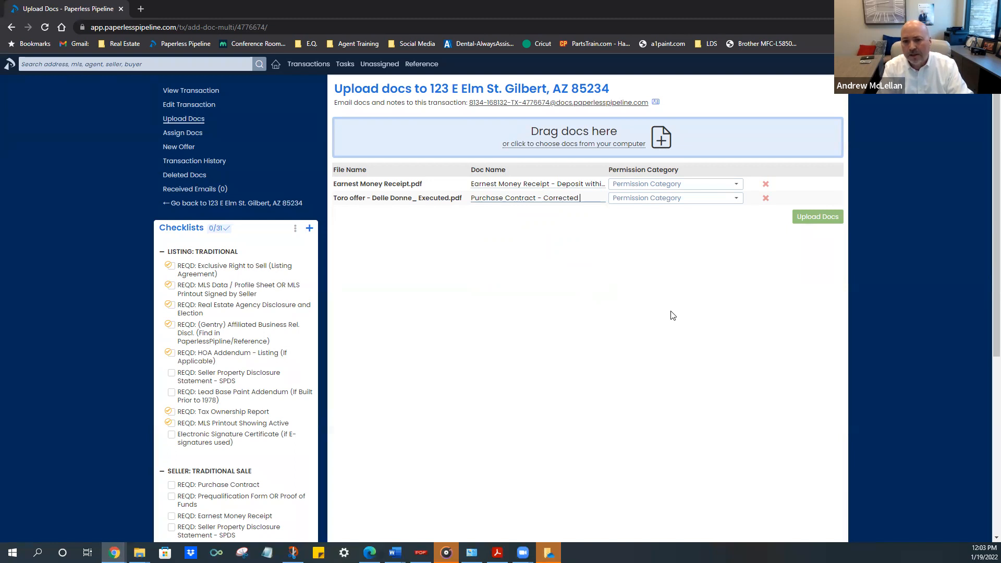
key(BackSpace)
key(BackSpace)
key(BackSpace)
key(BackSpace)
key(BackSpace)
key(BackSpace)
key(BackSpace)
key(BackSpace)
key(BackSpace)
key(BackSpace)
key(BackSpace)
key(BackSpace)
key(BackSpace)
key(BackSpace)
key(BackSpace)
key(BackSpace)
key(BackSpace)
key(BackSpace)
key(BackSpace)
key(BackSpace)
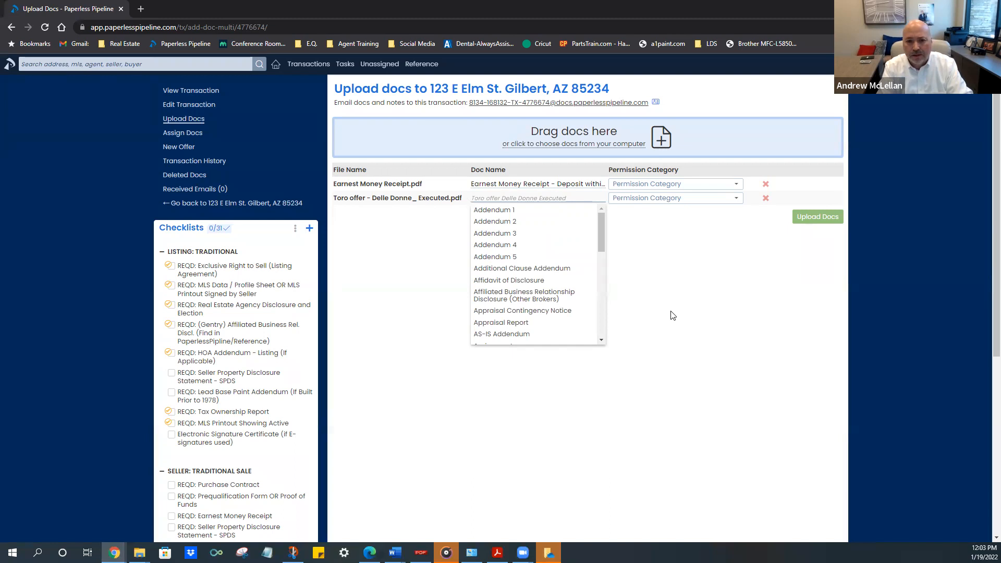
Upload the executed Toro offer as "Bulk upload" together with the earnest money receipt, both under the Sale permission category
text(Bul)
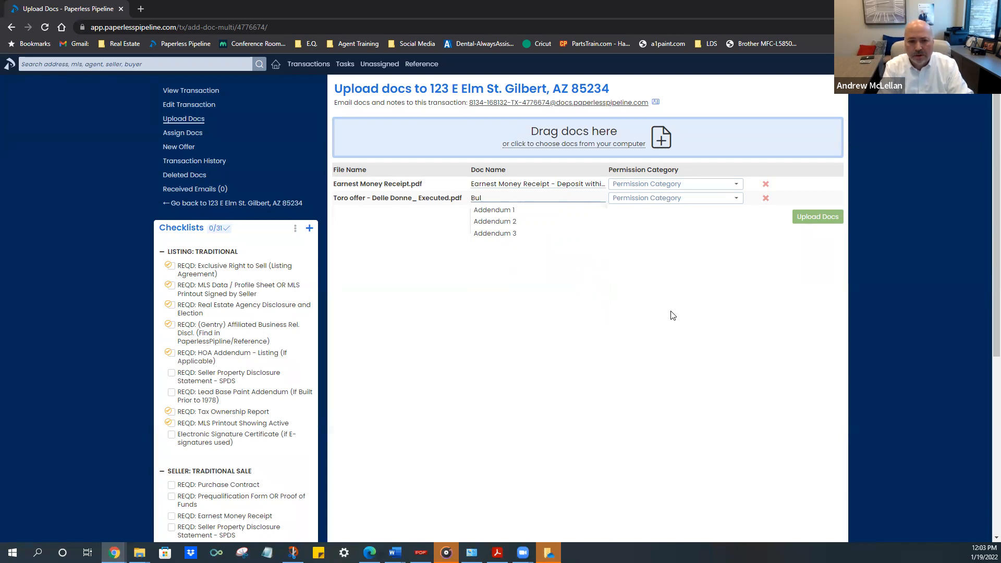
text(k upload)
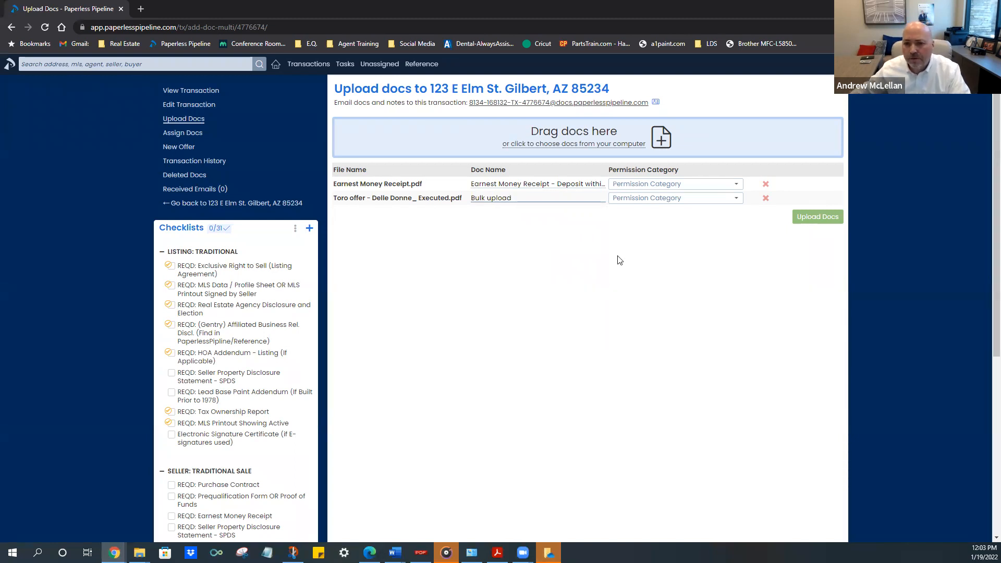
click(671, 187)
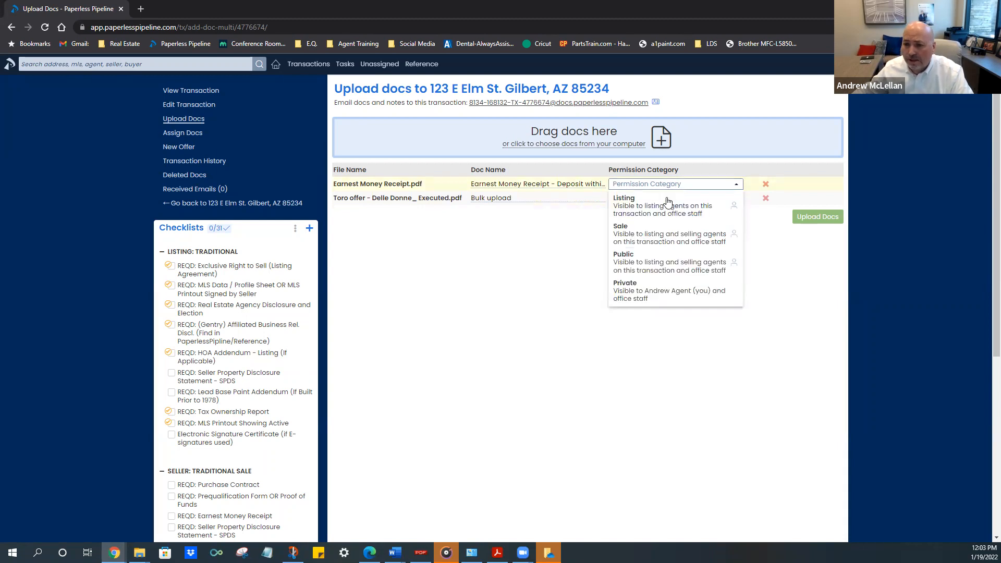
click(667, 236)
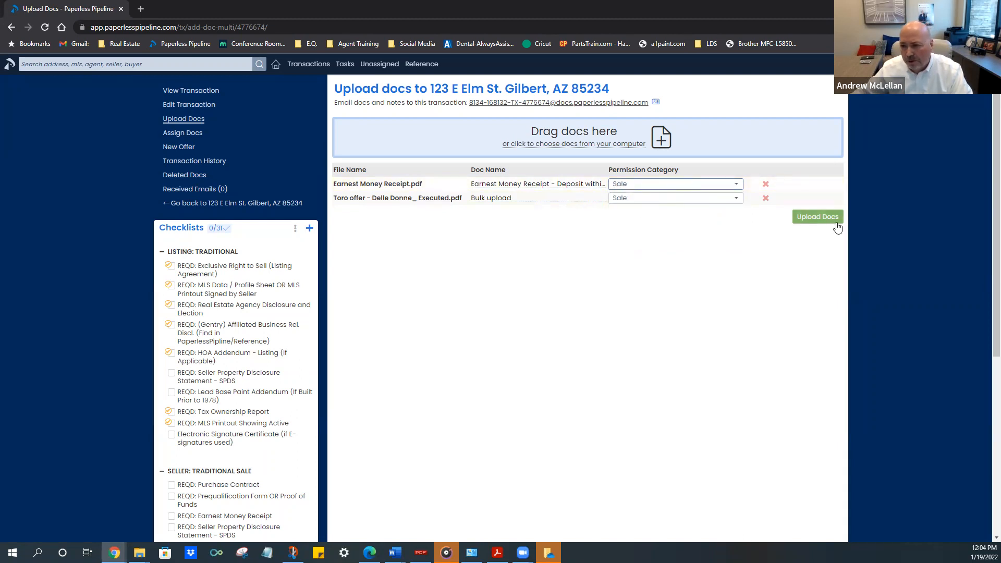
click(818, 218)
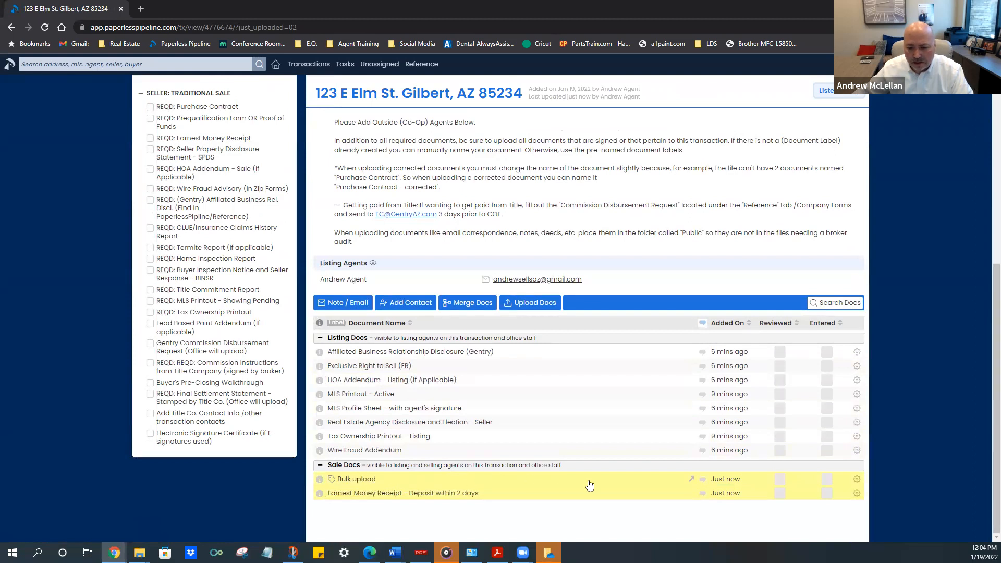
Open the Bulk upload document for breaking apart and start its first page range at page 1
click(857, 479)
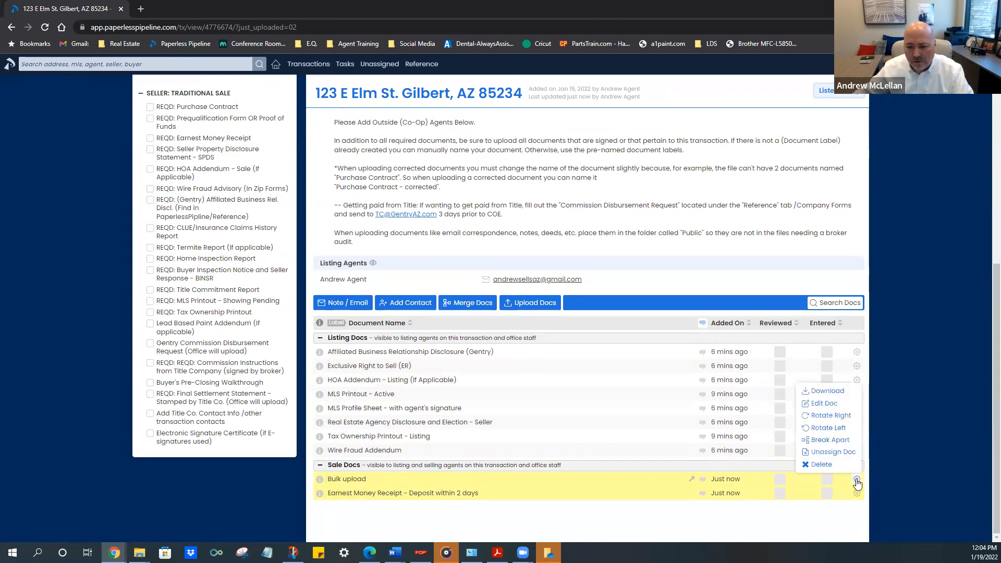
click(829, 441)
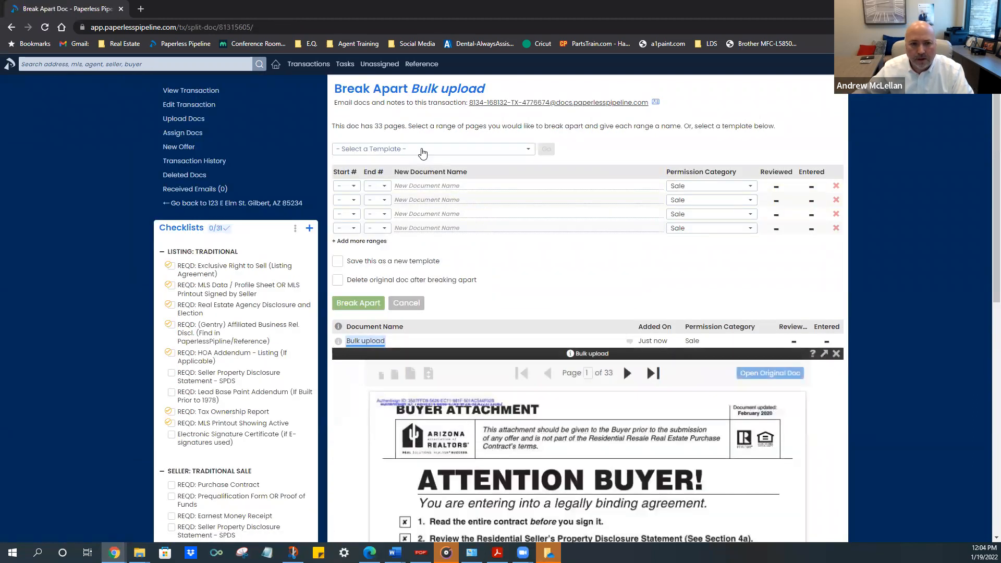
click(351, 186)
click(345, 202)
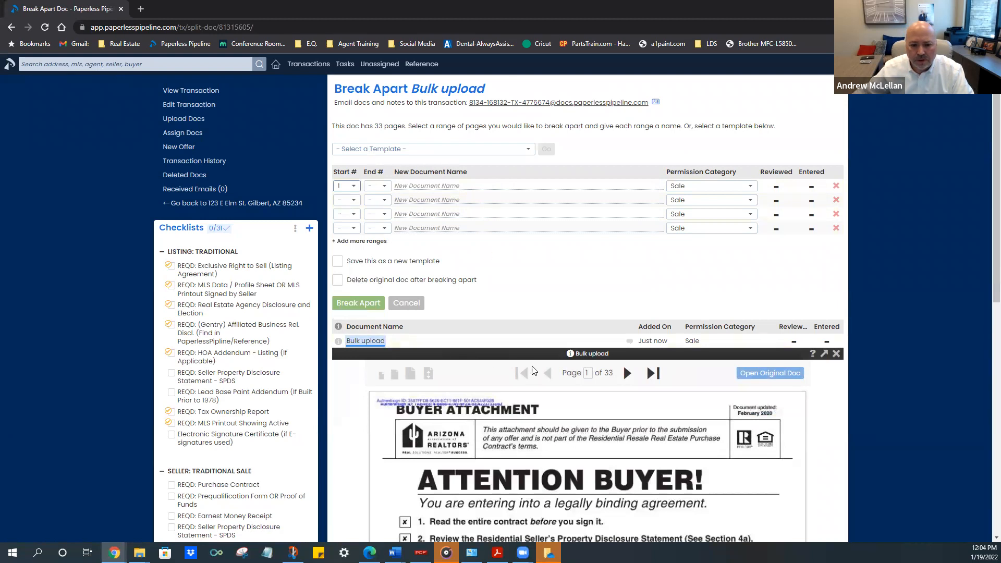
End the first page range at page 11, the last page of the purchase contract, and name it Purchase Contract
click(628, 373)
click(628, 373)
click(628, 374)
click(628, 373)
click(628, 379)
click(628, 379)
click(628, 379)
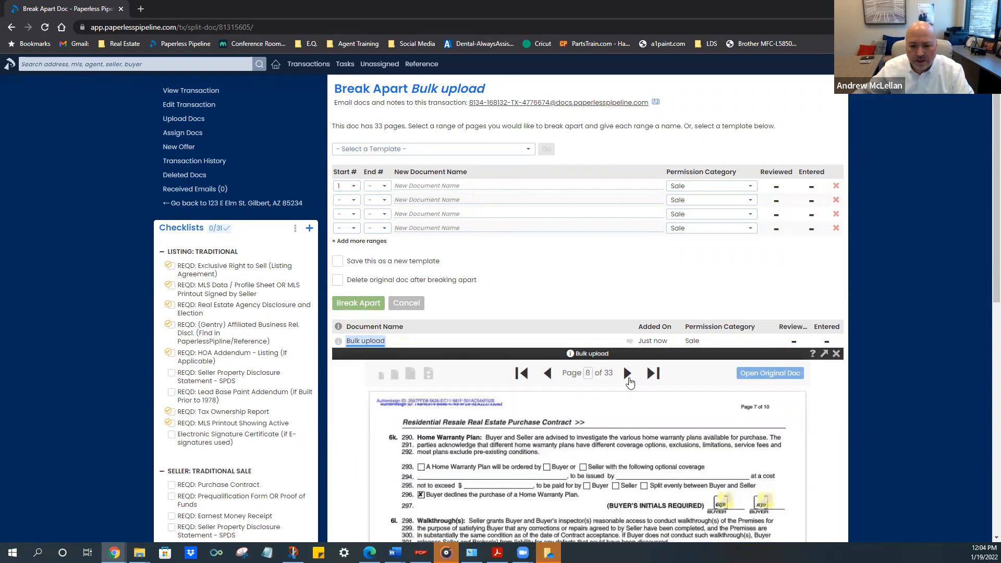
click(628, 379)
click(629, 379)
click(629, 379)
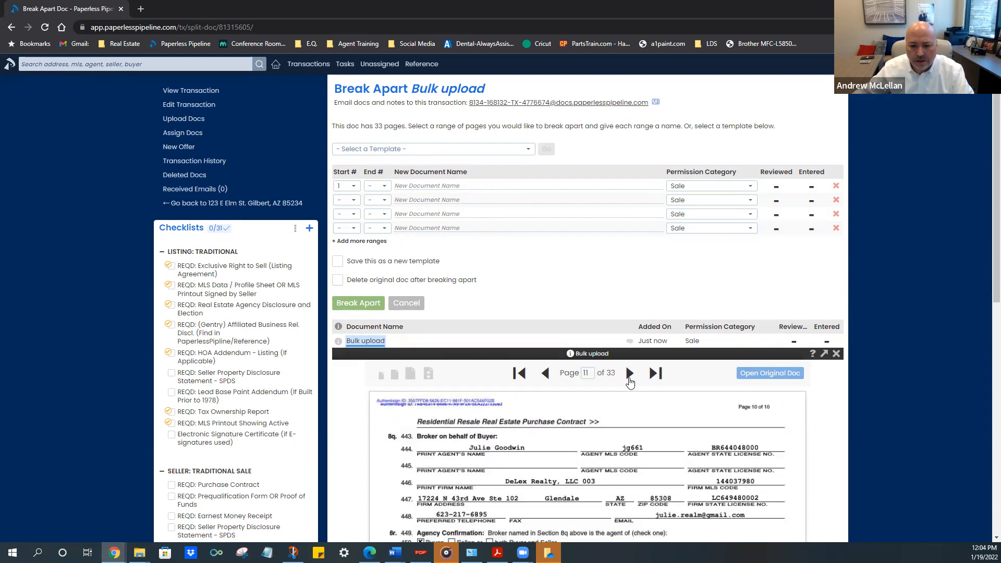
click(378, 186)
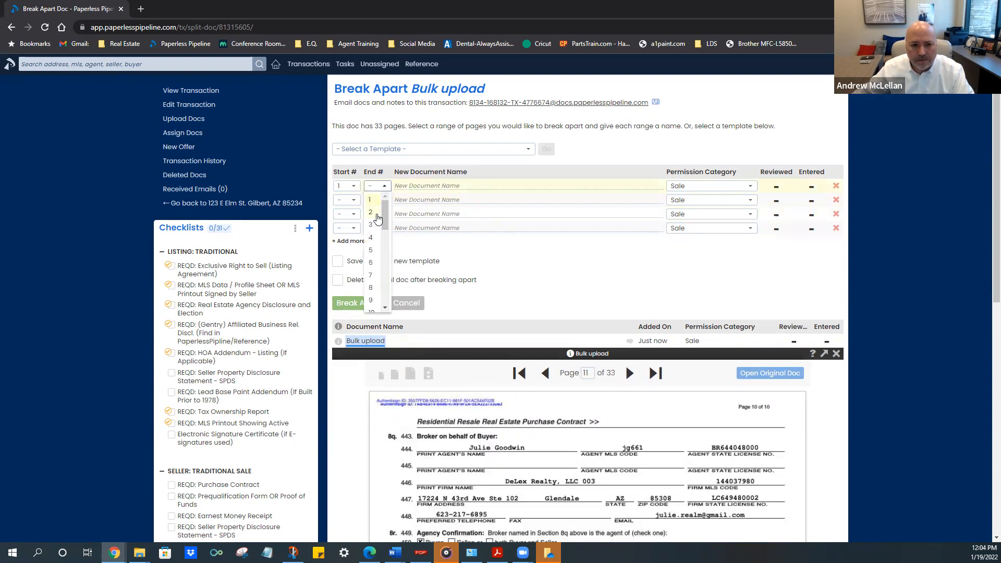
scroll(373, 292, down, 1)
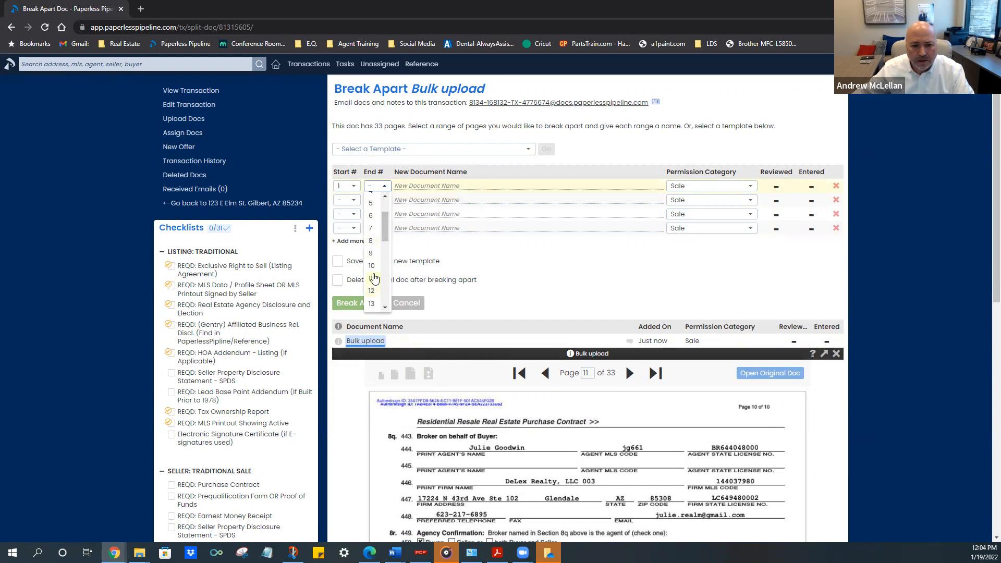
click(374, 279)
click(411, 186)
text(purcha)
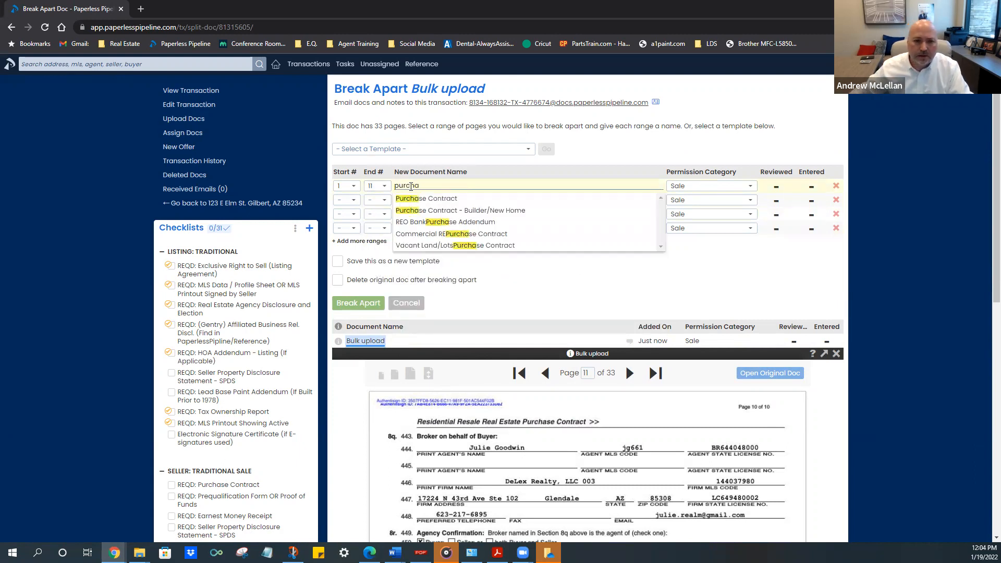
click(417, 199)
Define the second range as pages 12 to 14 with the name HOA Addendum - Sale (If Applicable)
click(347, 199)
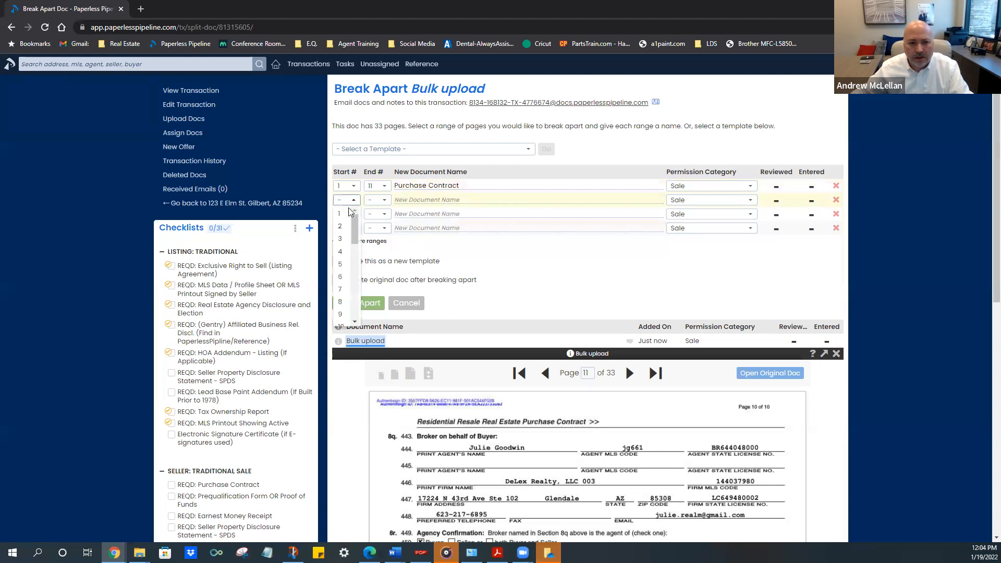
scroll(343, 266, down, 2)
click(342, 258)
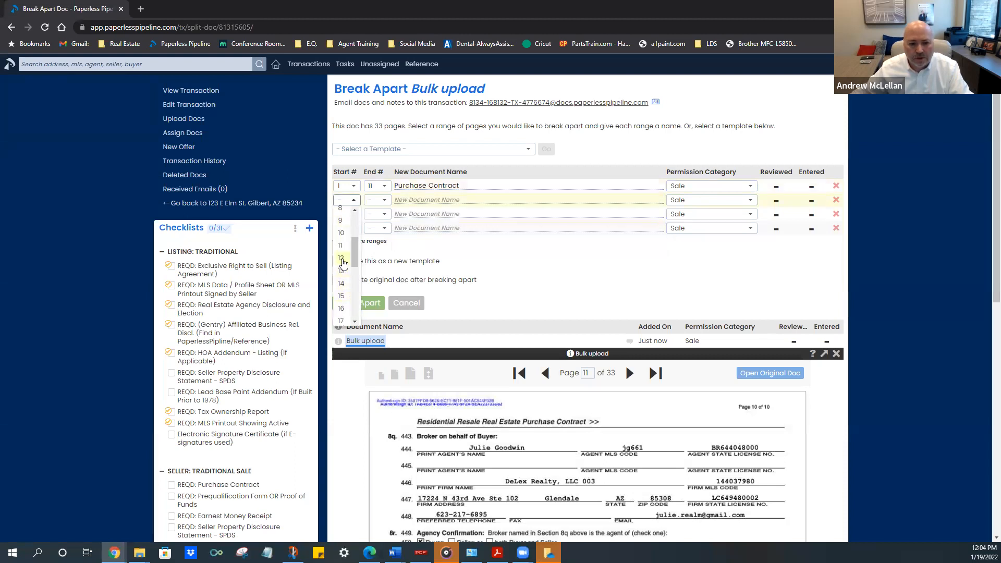
click(375, 201)
click(377, 237)
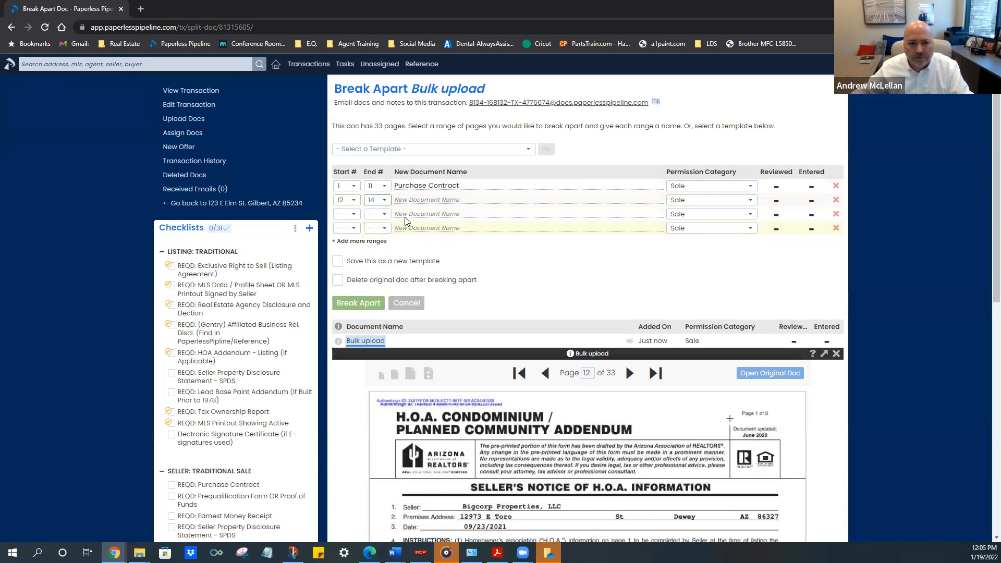
click(409, 200)
text(Hoa)
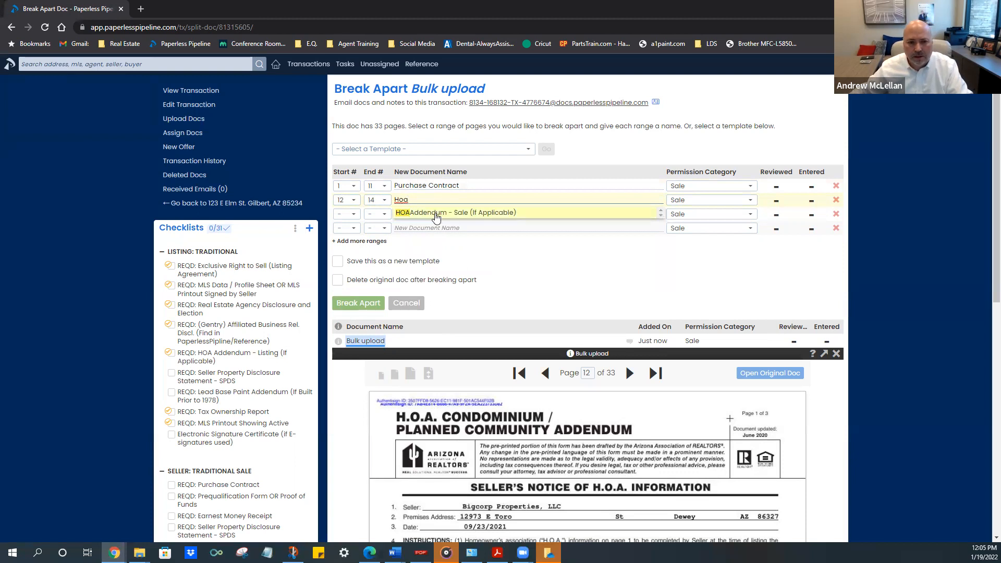
click(436, 214)
Set the third range to pages 15 to 16, covering the solar lease / solar loan assumption addendum
click(348, 215)
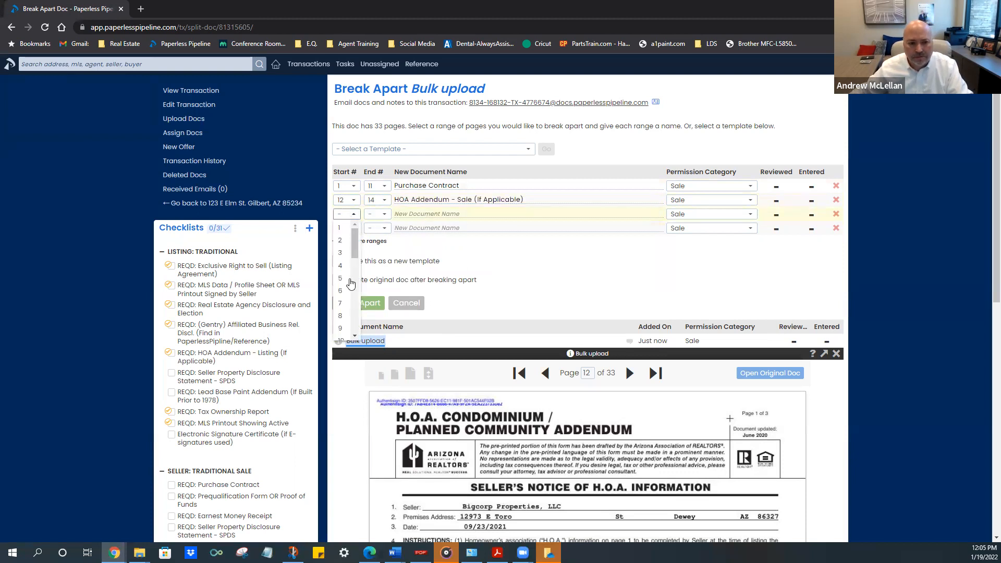
scroll(348, 313, down, 2)
click(348, 313)
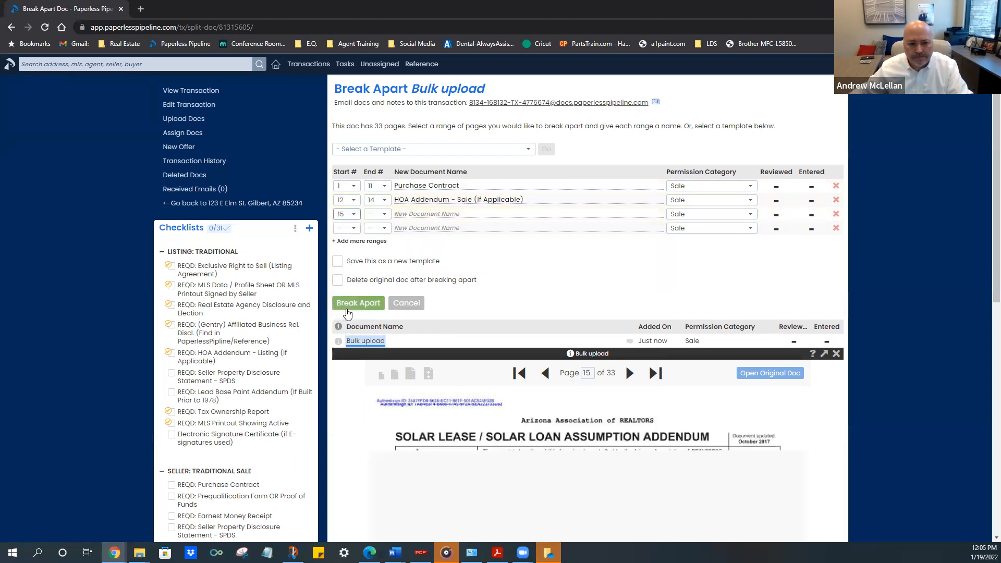
scroll(498, 403, down, 2)
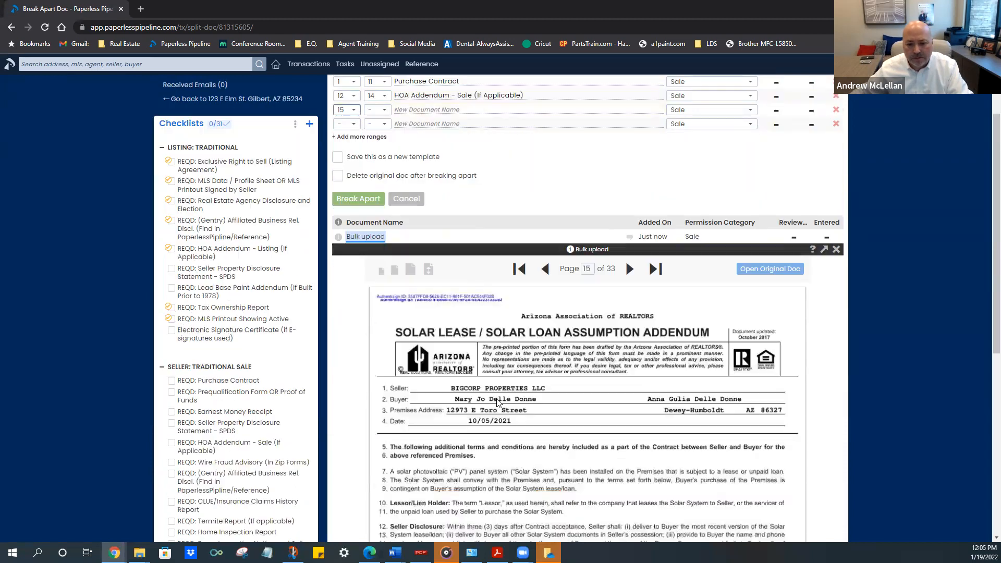
scroll(499, 403, down, 3)
scroll(499, 403, up, 2)
key(Down)
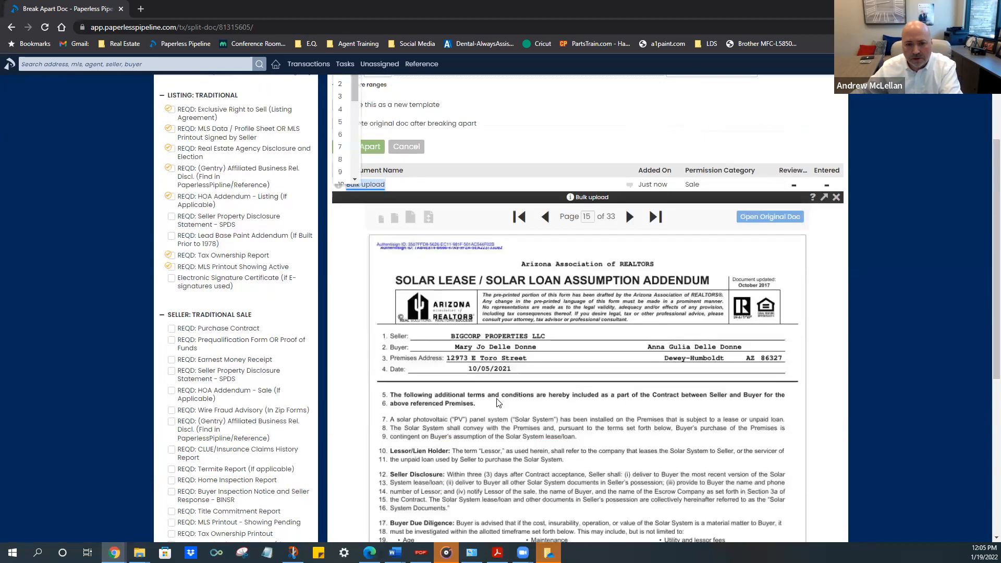
click(629, 217)
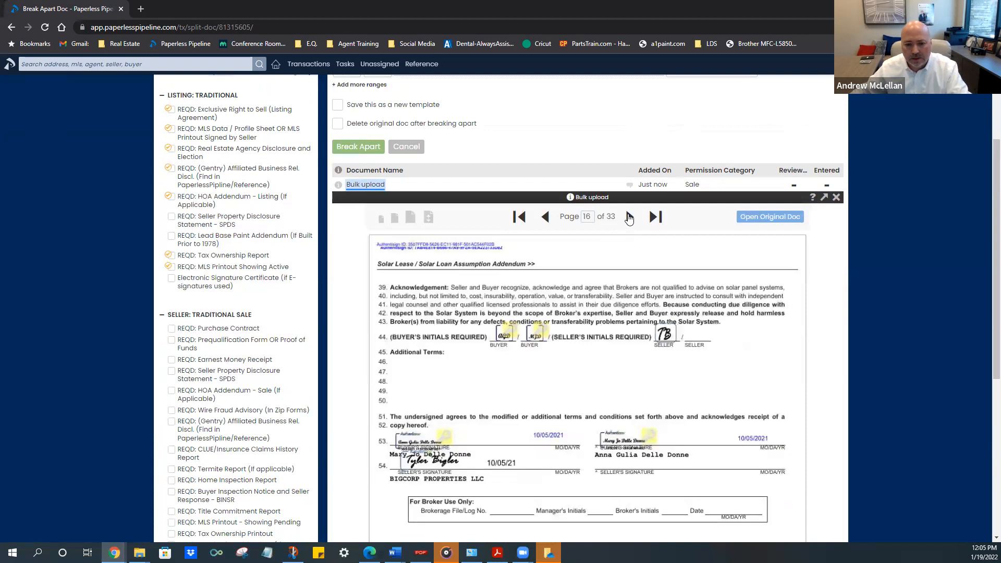
click(629, 217)
scroll(626, 217, up, 3)
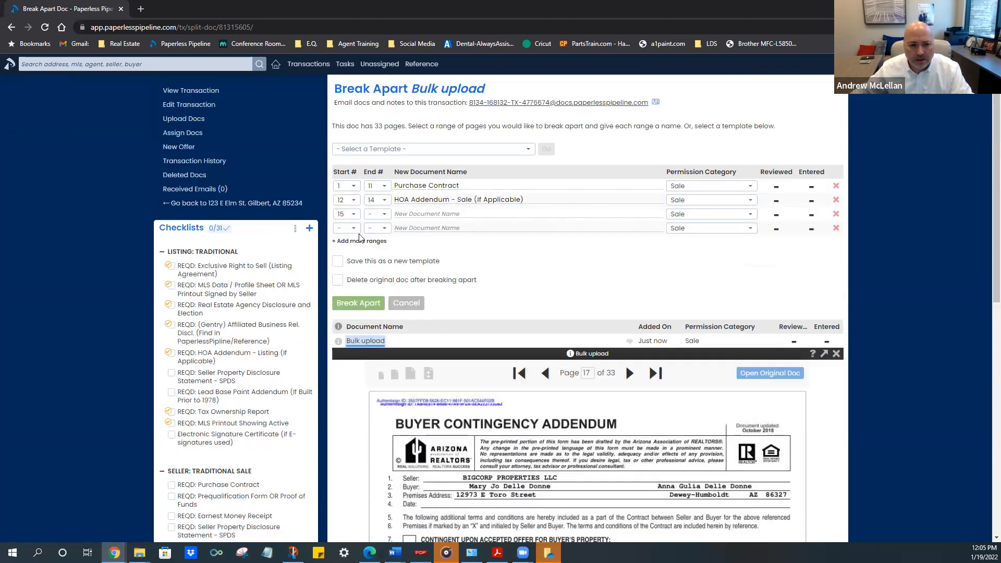
click(381, 215)
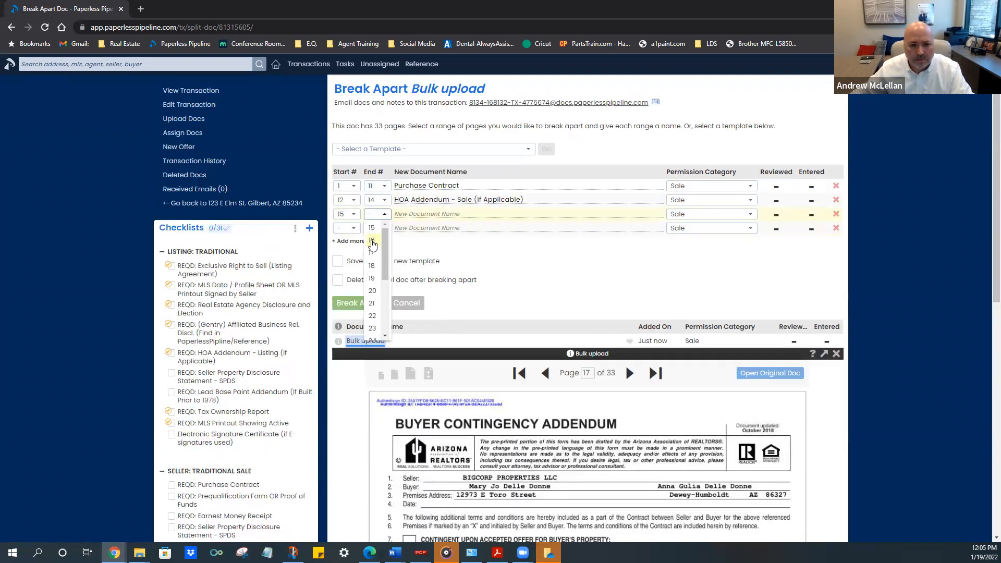
click(372, 244)
Name the third range Solar Addendum
click(408, 214)
text(Sold)
text(r)
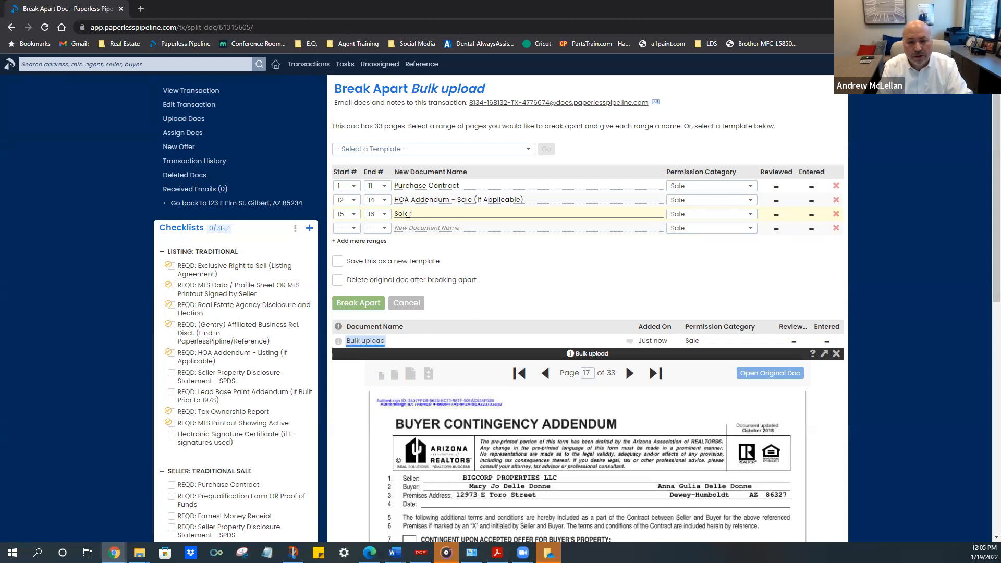
text( Addenum)
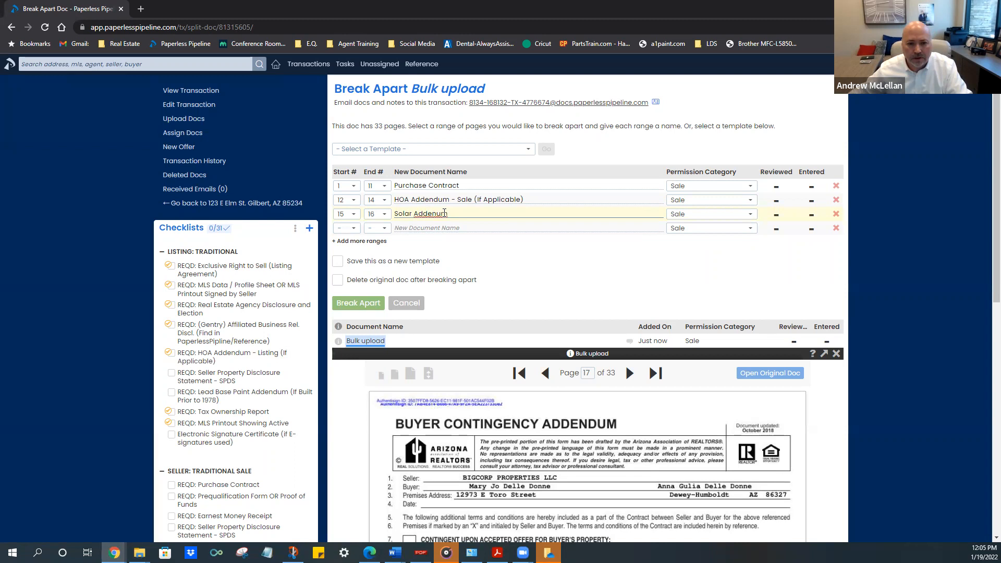
click(436, 214)
text(d)
Define the fourth range as pages 17 to 18 with the name Buyer Contingency Addendum
click(349, 228)
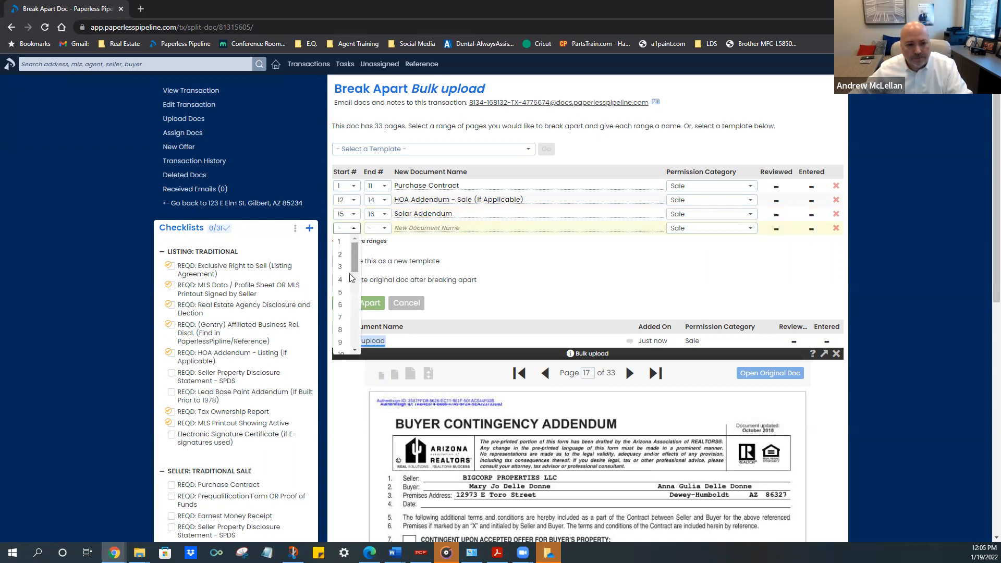
scroll(344, 310, down, 3)
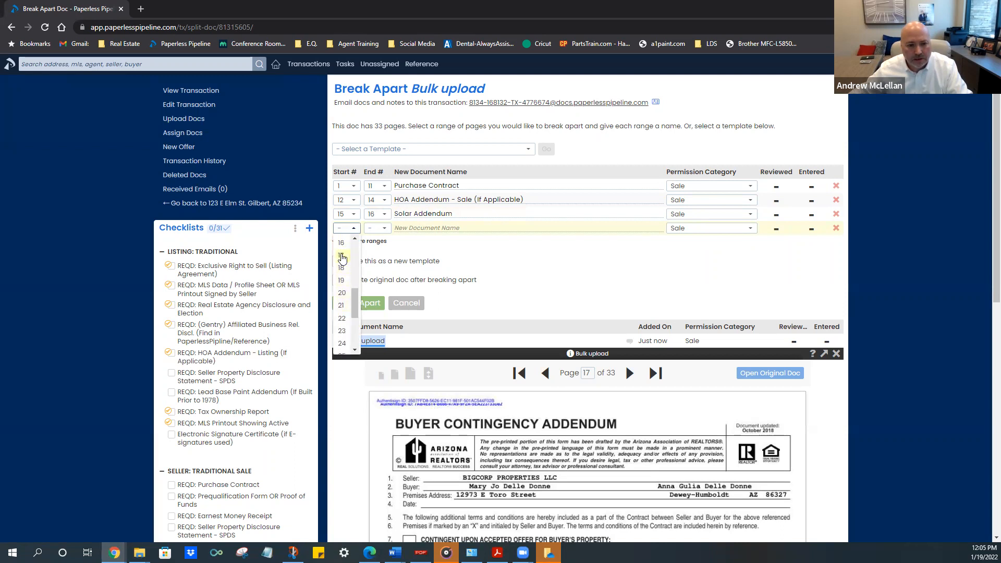
click(341, 255)
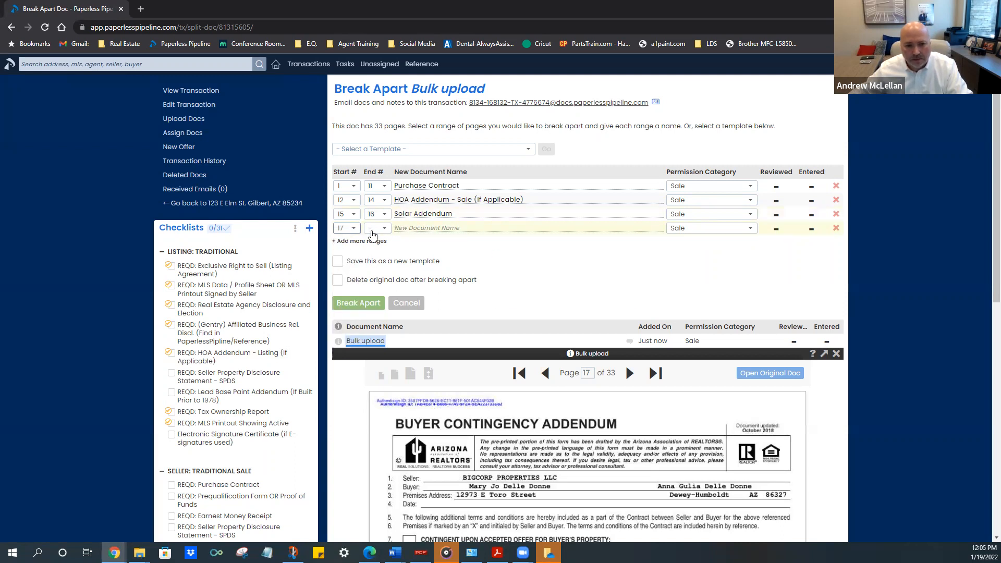
click(377, 232)
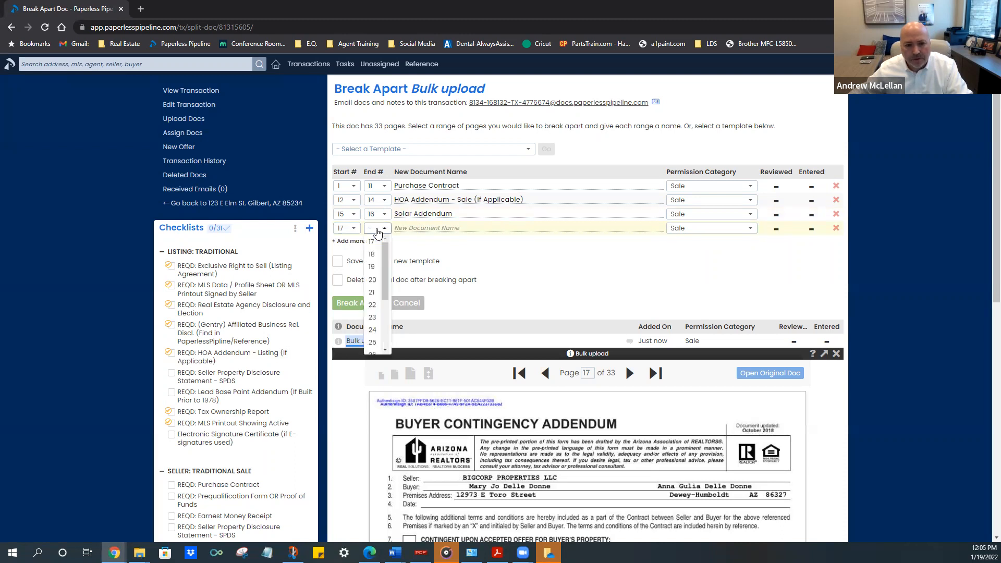
click(376, 256)
click(402, 228)
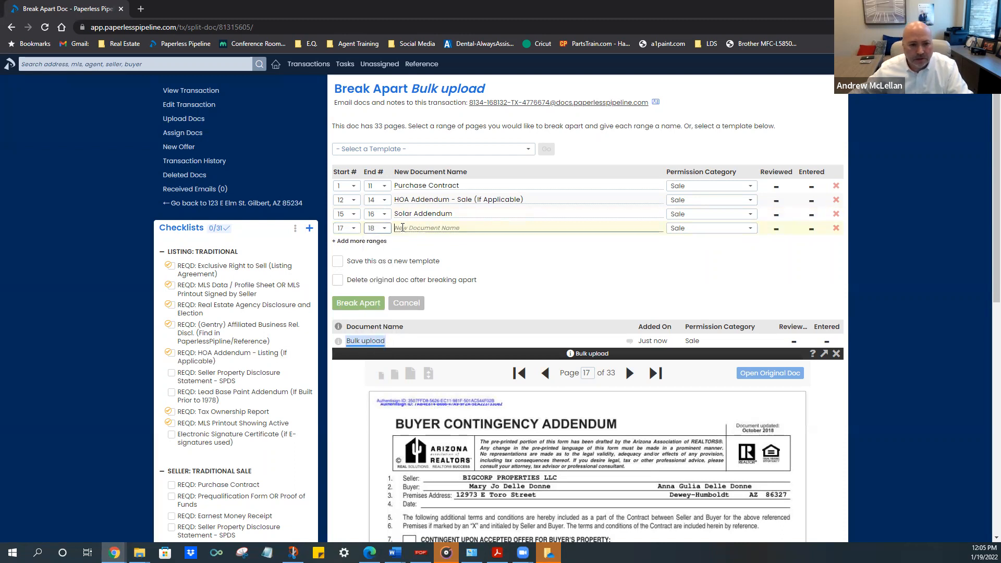
text(Buyer Con)
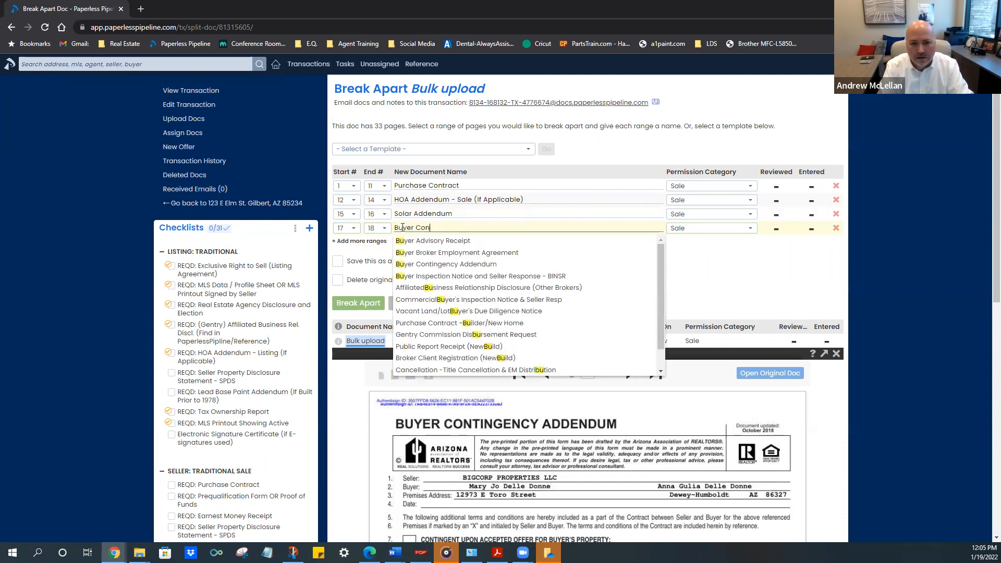
text(tin)
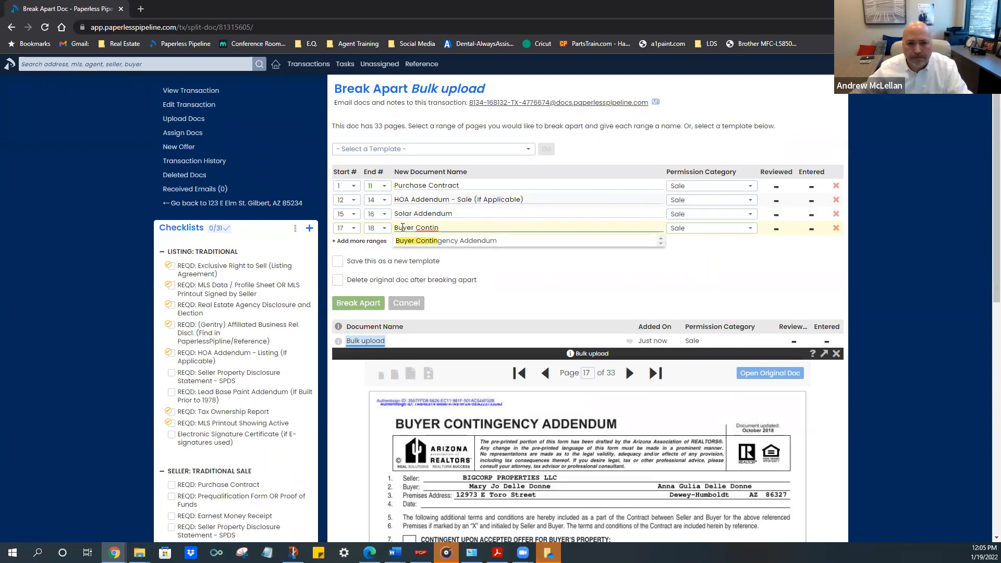
click(415, 241)
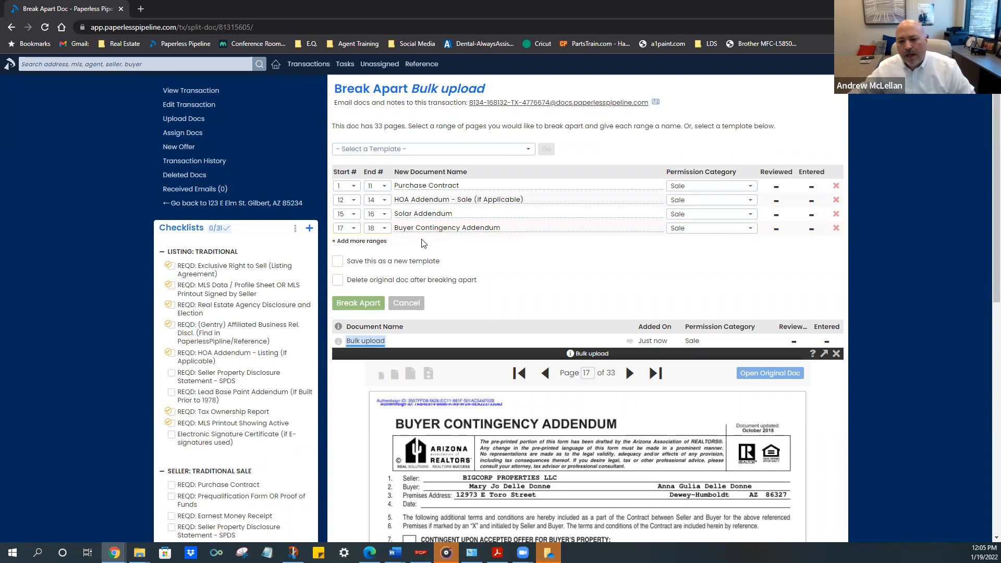
Break apart the Bulk upload document into the defined ranges, deleting the original document after the split
mouse_move(468, 287)
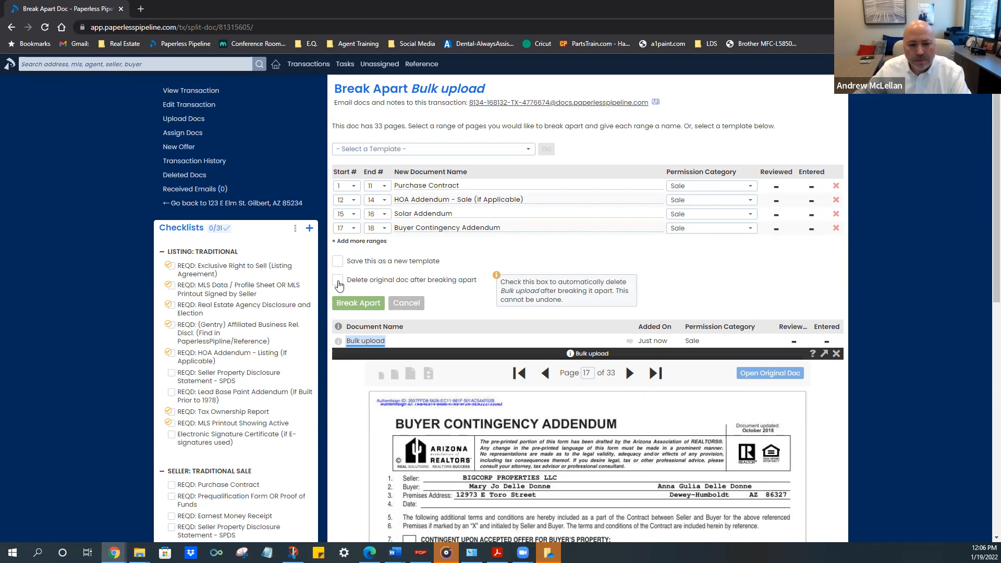
click(338, 281)
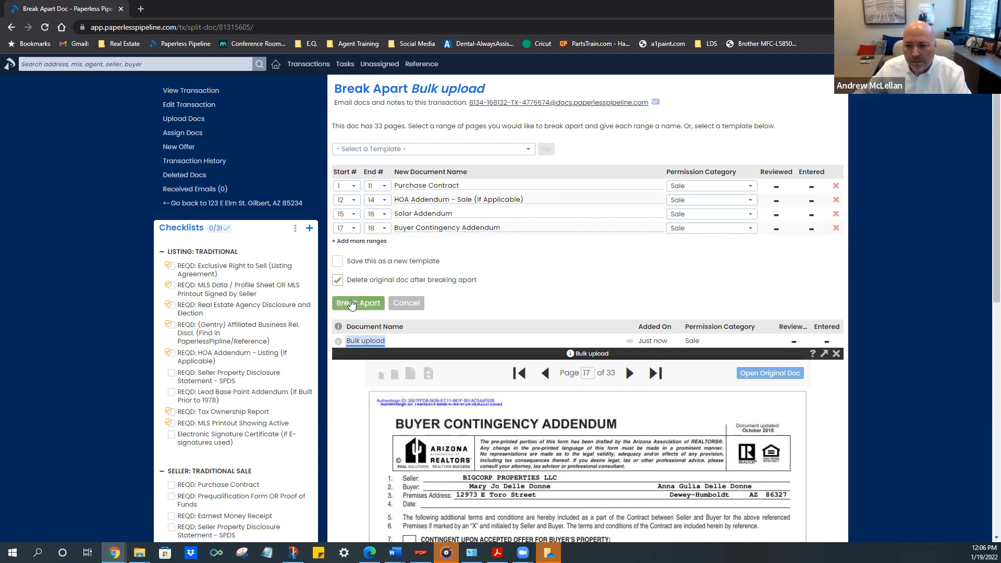
click(352, 304)
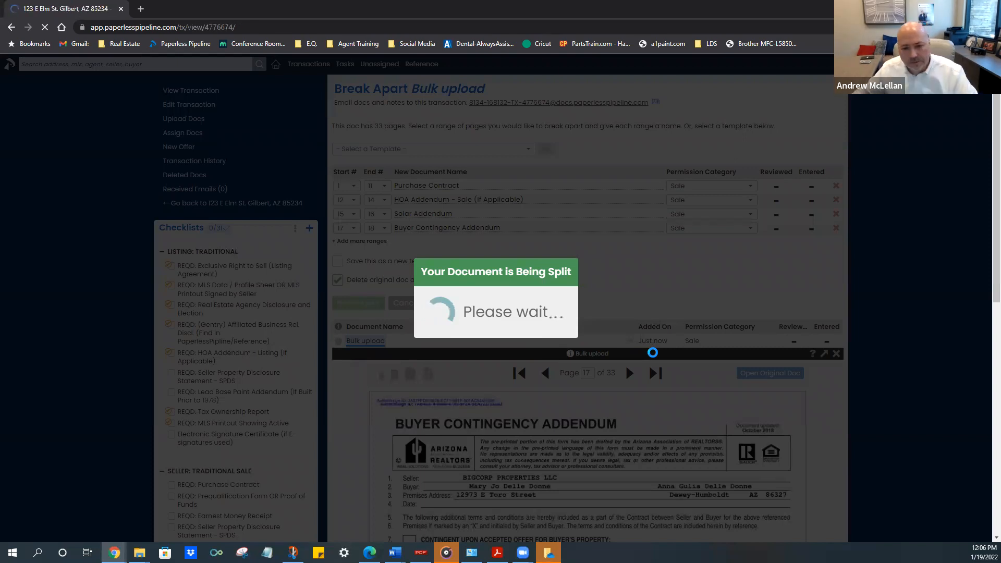
Mark Purchase Contract, Earnest Money Receipt and HOA Addendum - Sale as completed in the Seller: Traditional Sale checklist
scroll(655, 355, down, 4)
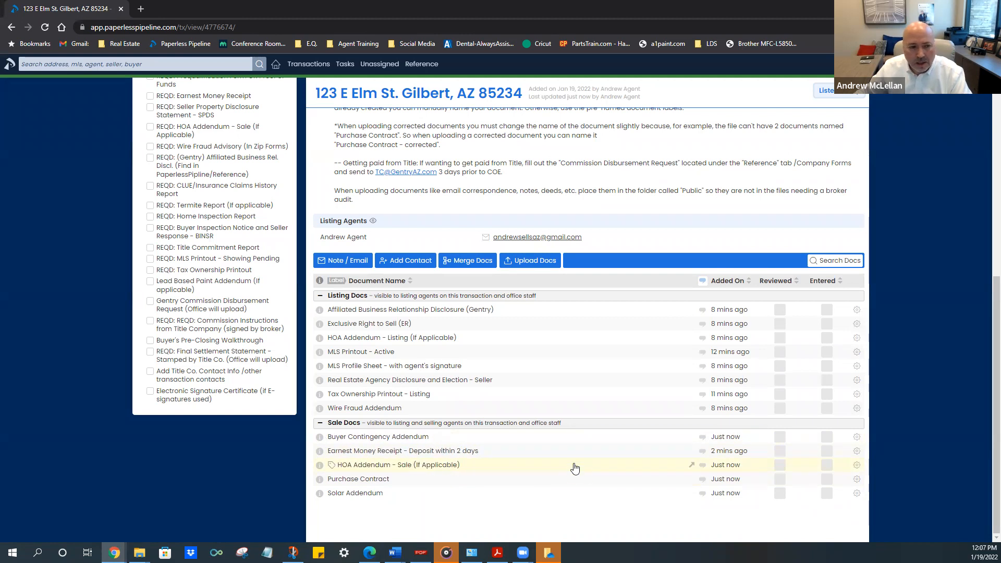
scroll(454, 402, up, 5)
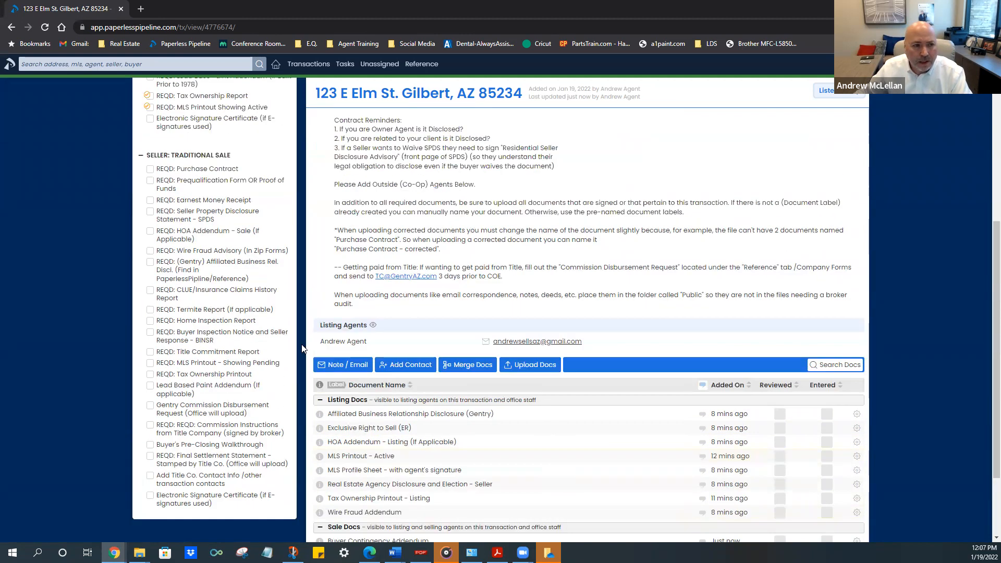
scroll(456, 423, down, 3)
scroll(457, 423, down, 3)
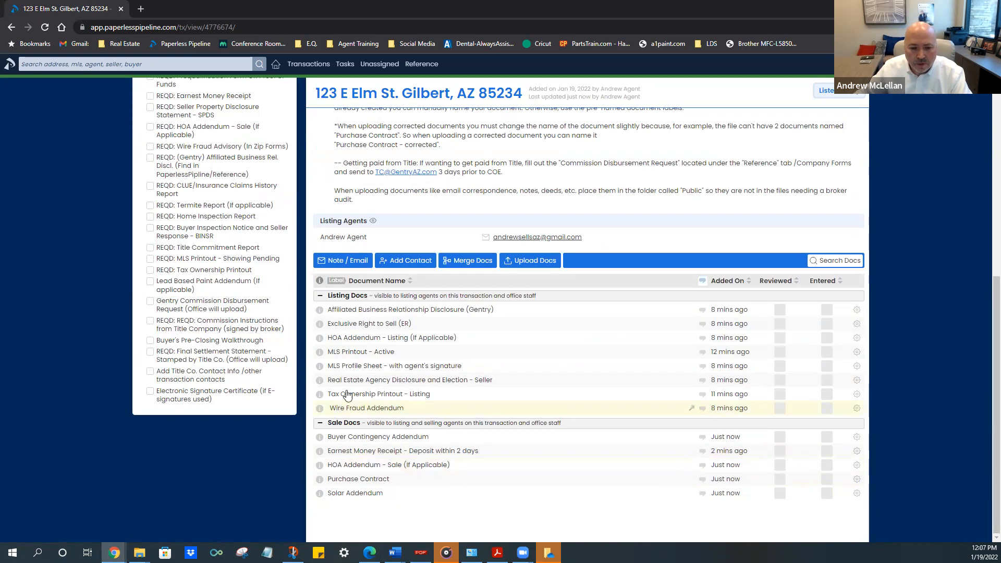
scroll(230, 347, up, 2)
click(150, 169)
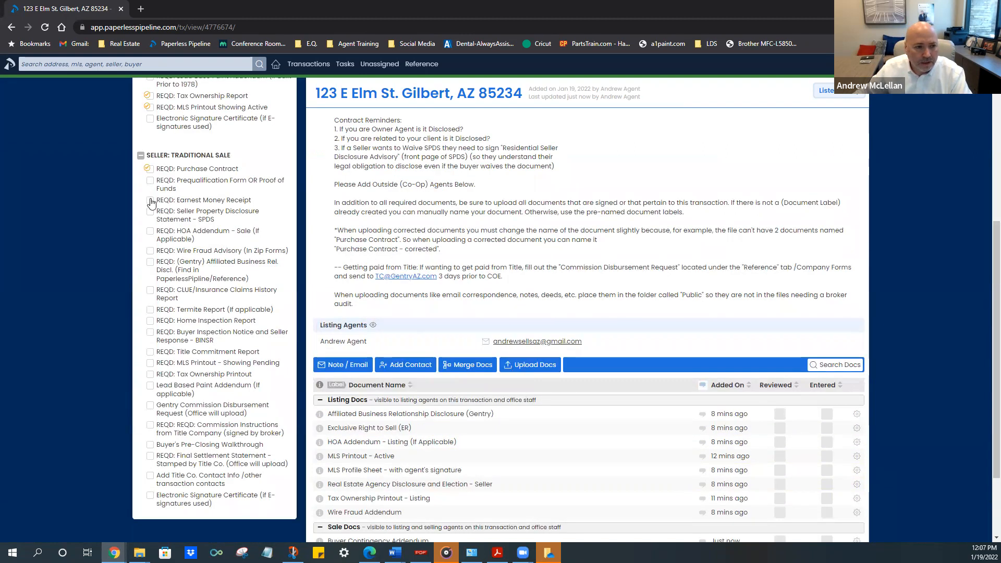
click(150, 201)
click(150, 232)
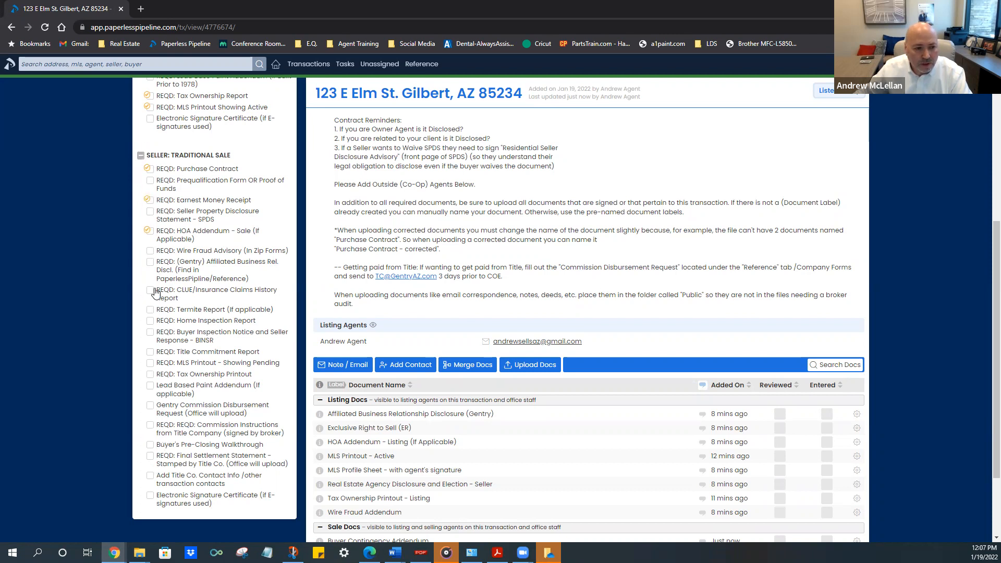
click(151, 231)
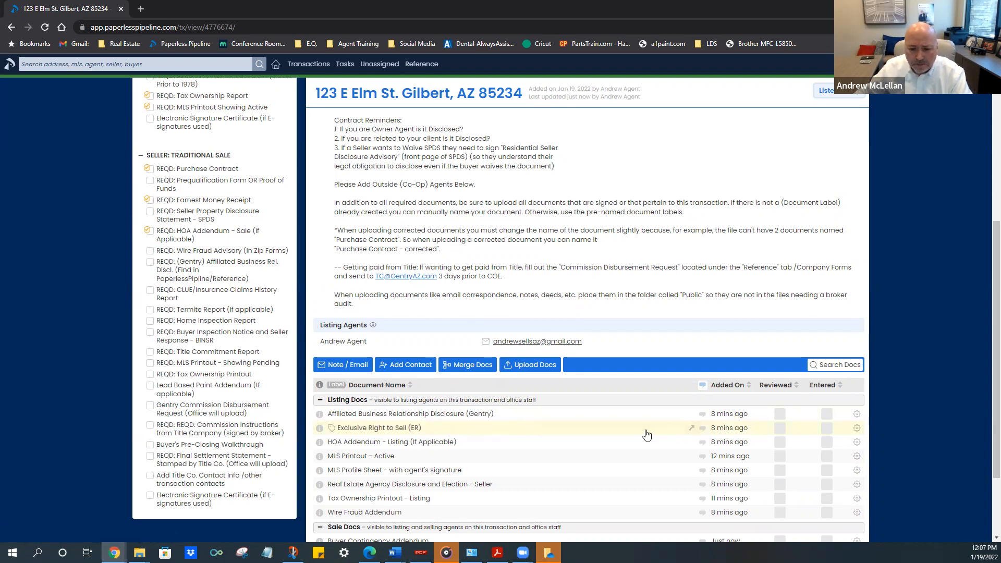
scroll(260, 227, up, 2)
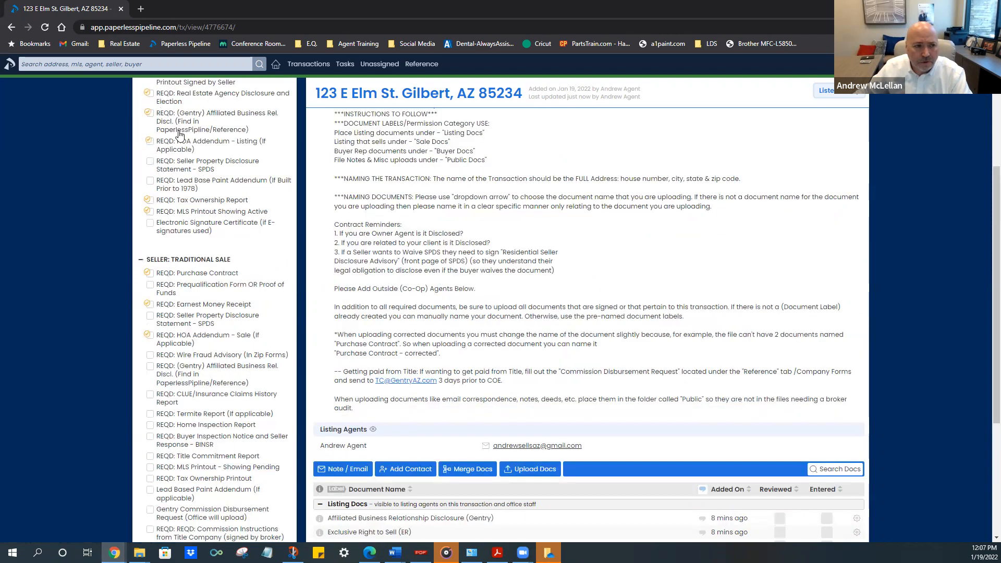
scroll(179, 136, up, 2)
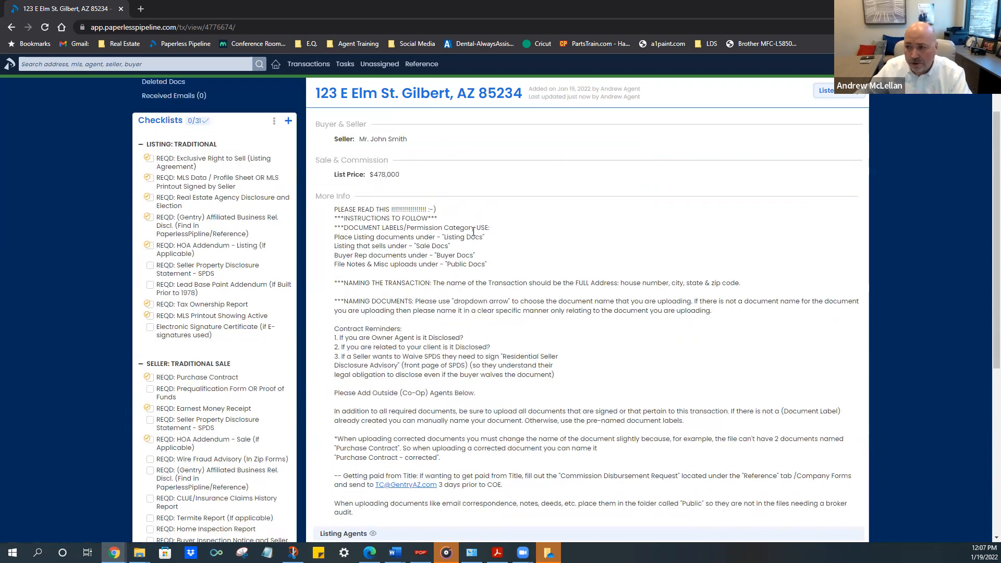
scroll(566, 329, down, 4)
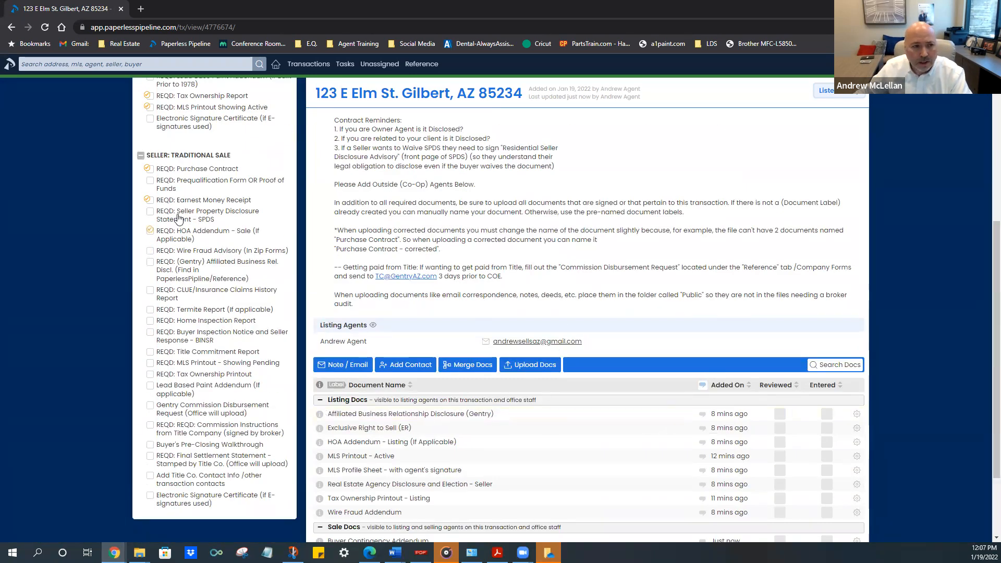
scroll(177, 213, up, 2)
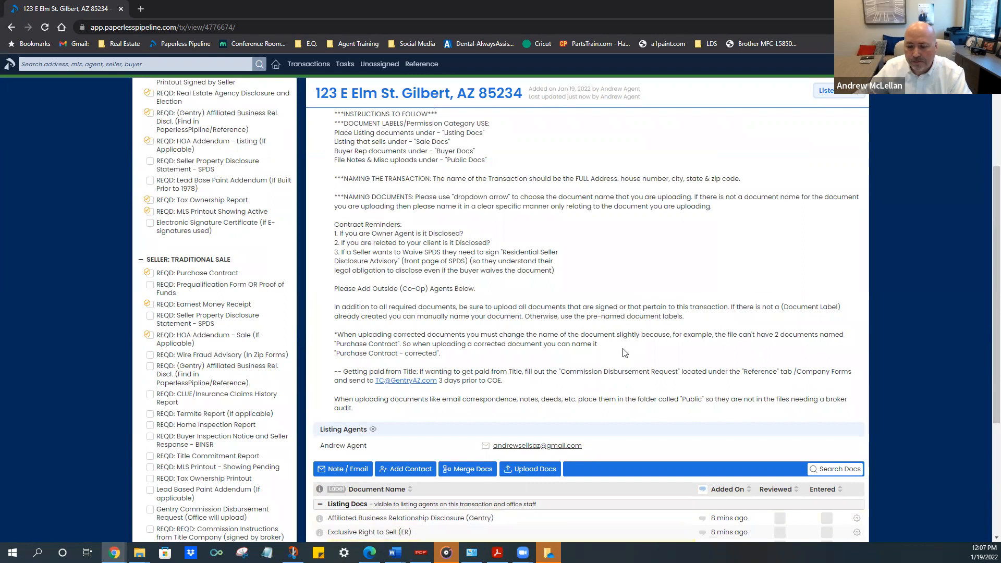
scroll(623, 353, down, 2)
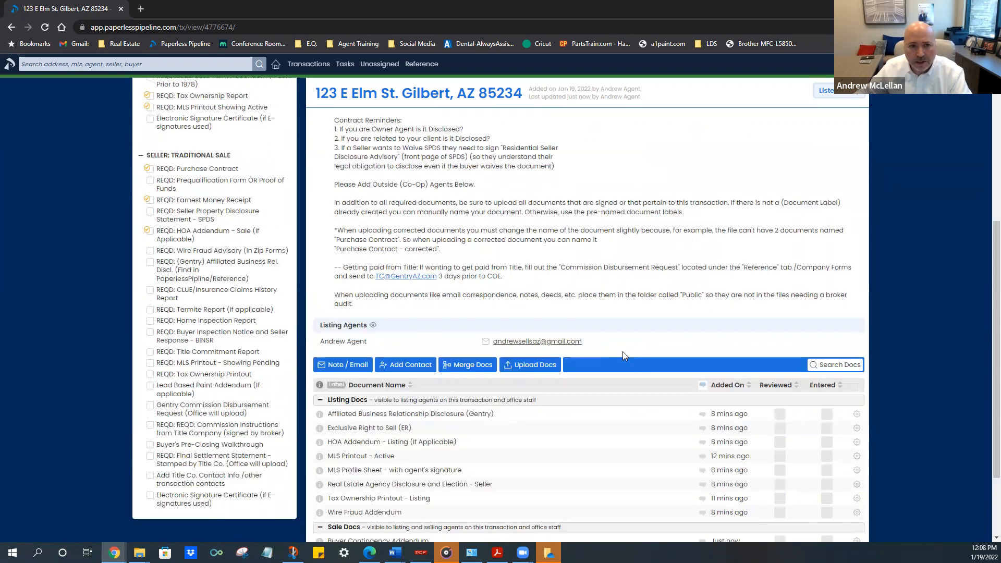
scroll(623, 352, down, 2)
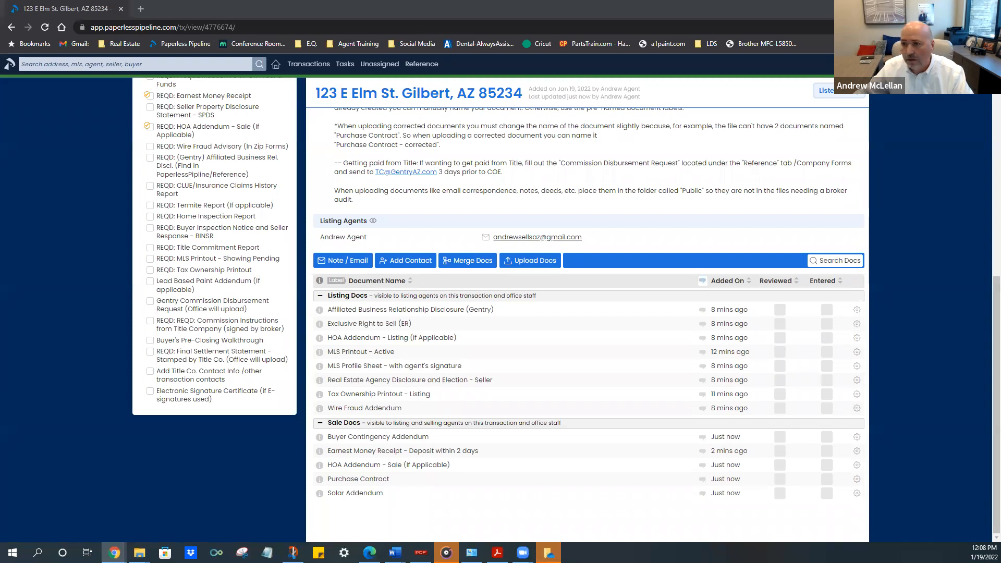
Switch to the office admin's Paperless Pipeline window, search by the property's street address and open the matching residential transaction
key(alt+Tab)
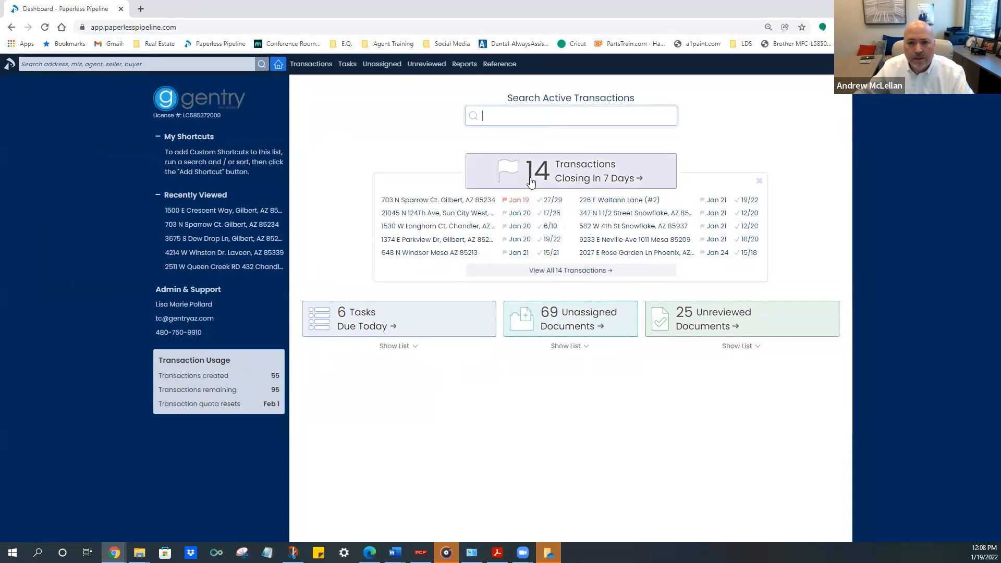
click(184, 64)
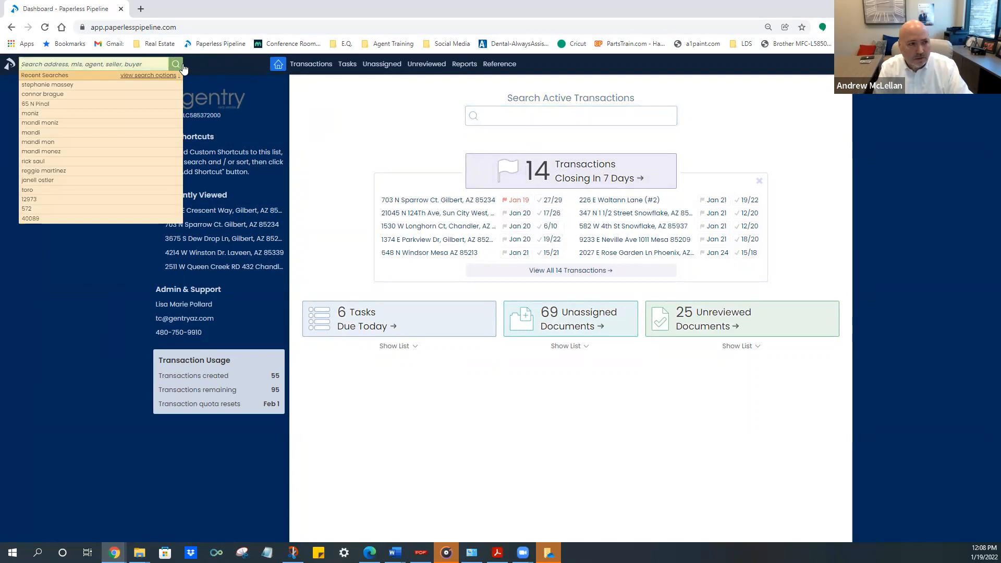
text(123 E)
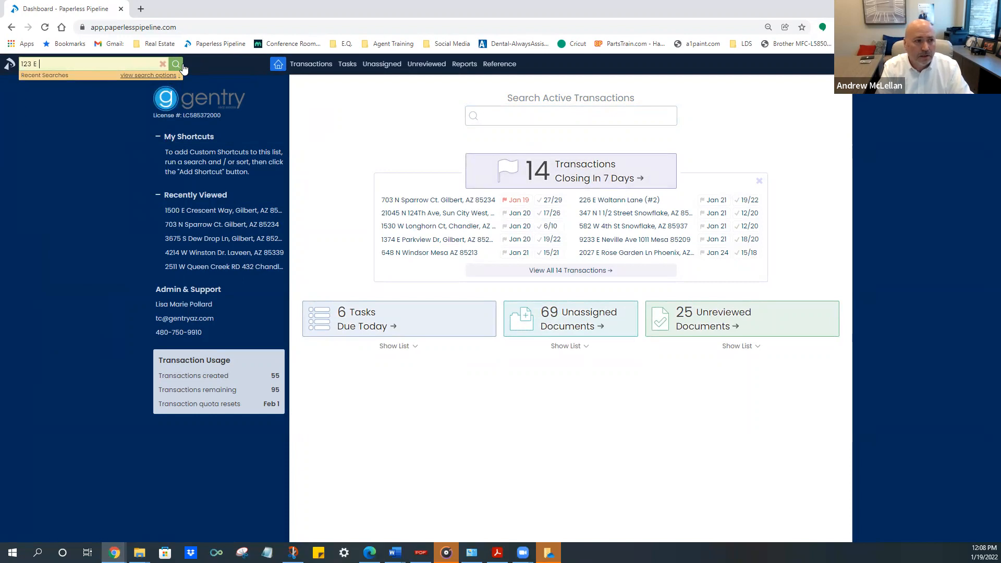
text( elm)
key(Return)
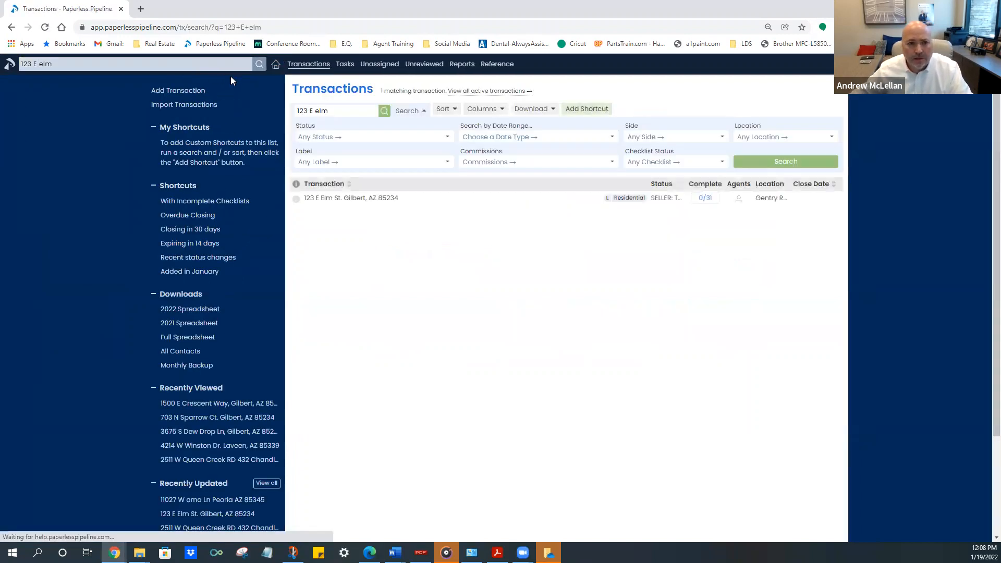
click(343, 198)
Look through both pages of the Affiliated Business Relationship Disclosure (Gentry) and mark it as reviewed and entered
scroll(436, 226, down, 5)
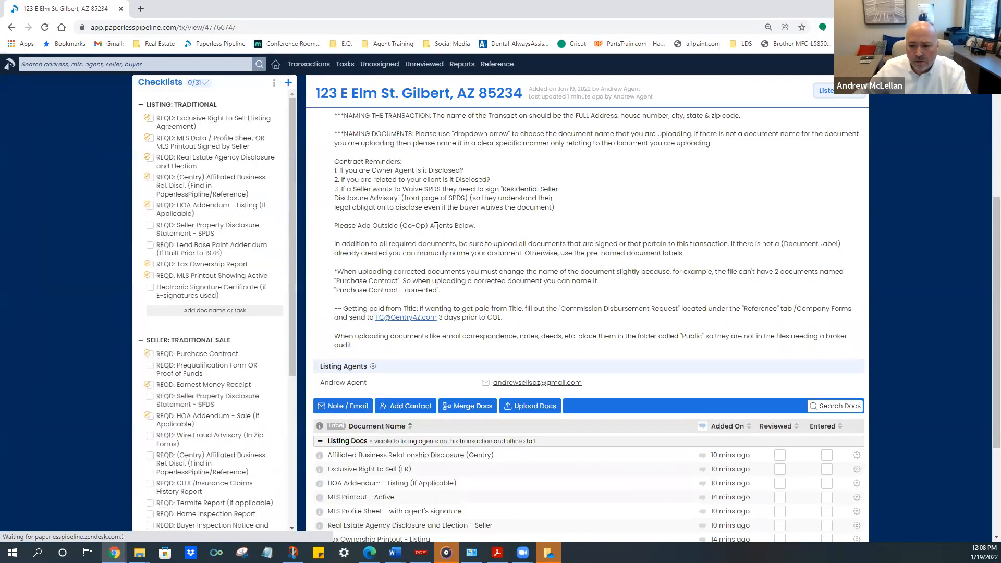
scroll(436, 226, down, 3)
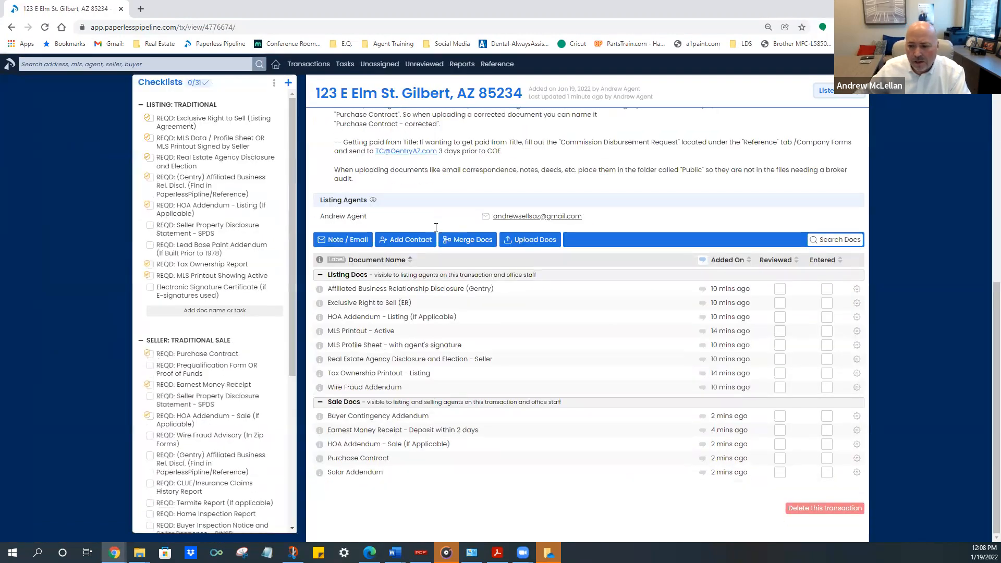
click(440, 295)
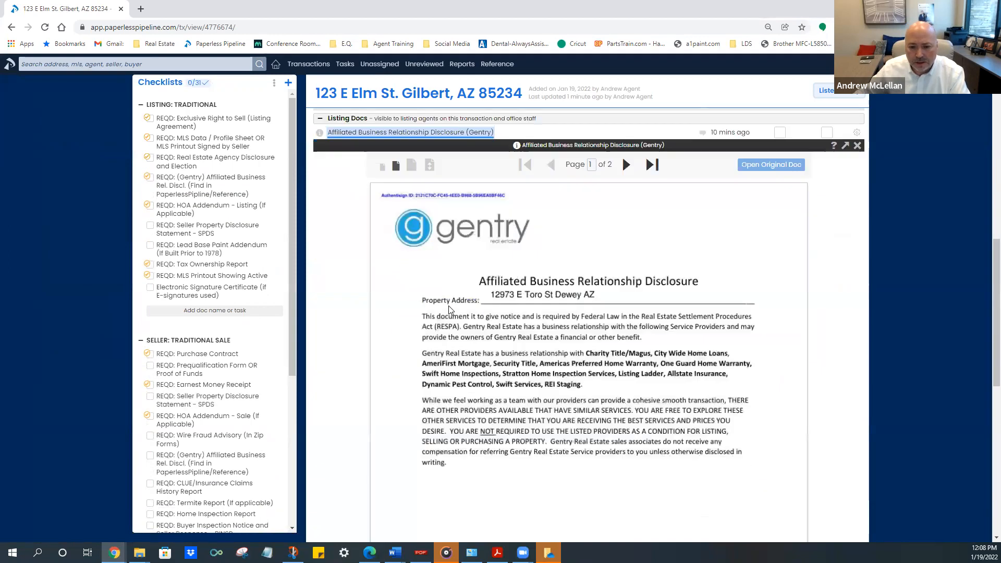
scroll(450, 310, down, 3)
scroll(451, 310, up, 10)
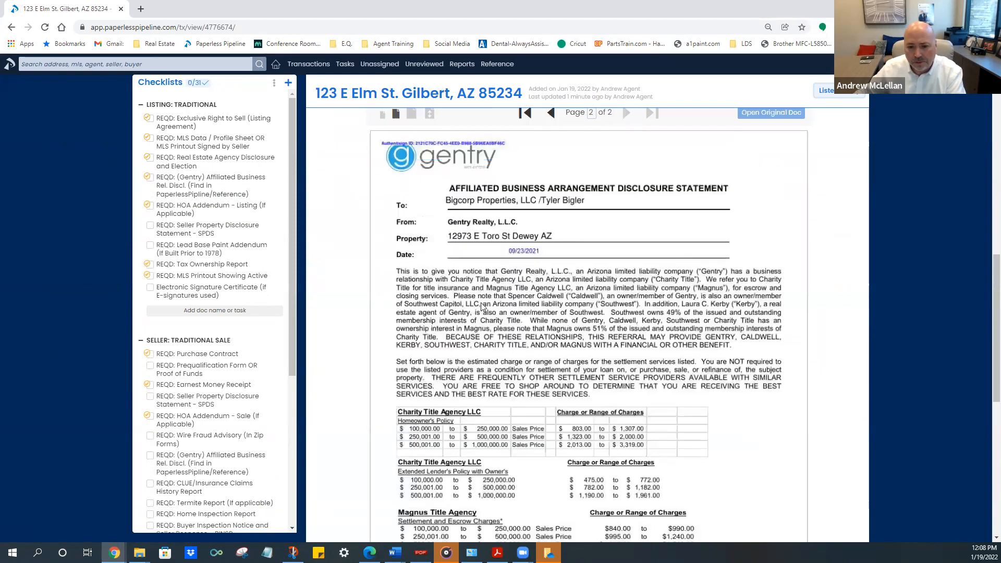
click(780, 184)
click(827, 184)
click(857, 199)
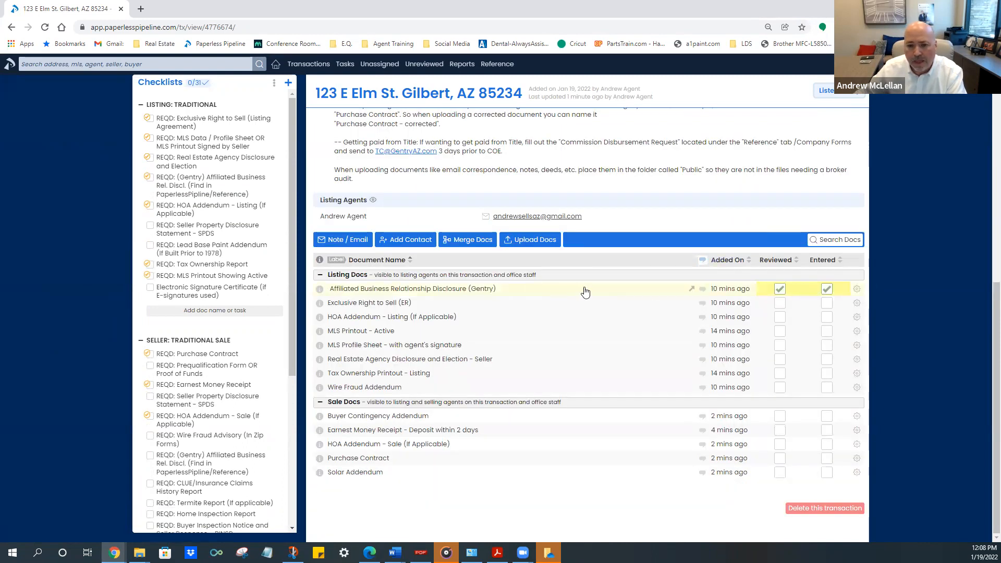
Open Exclusive Right to Sell (ER), mark it as reviewed and entered, and check off its item in the Listing: Traditional checklist
click(412, 304)
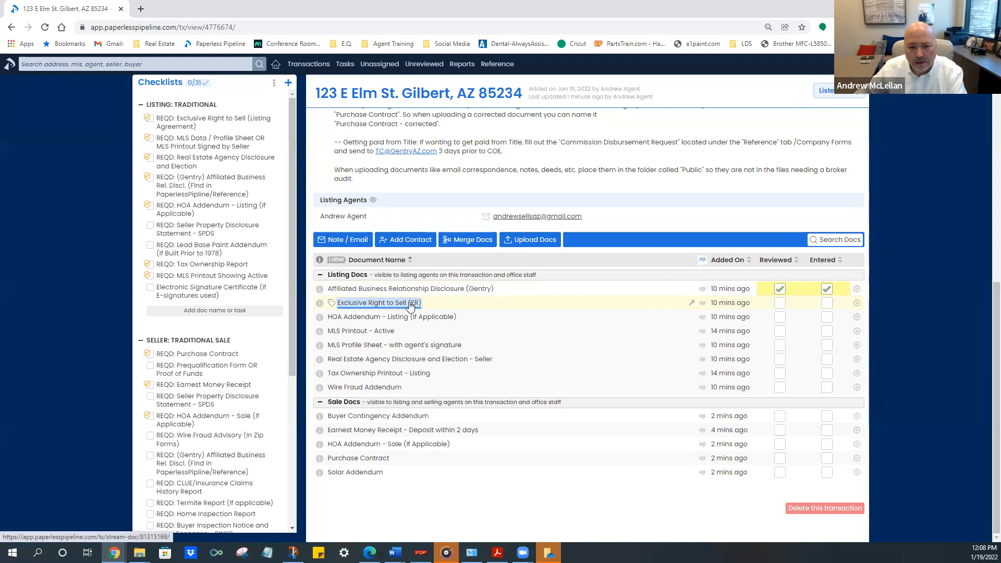
click(779, 303)
click(827, 303)
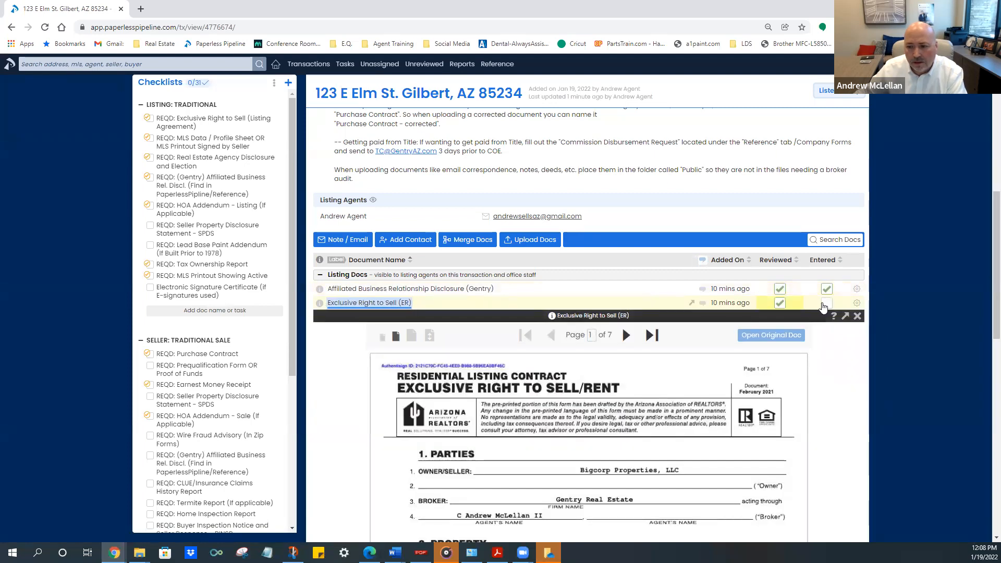
click(150, 119)
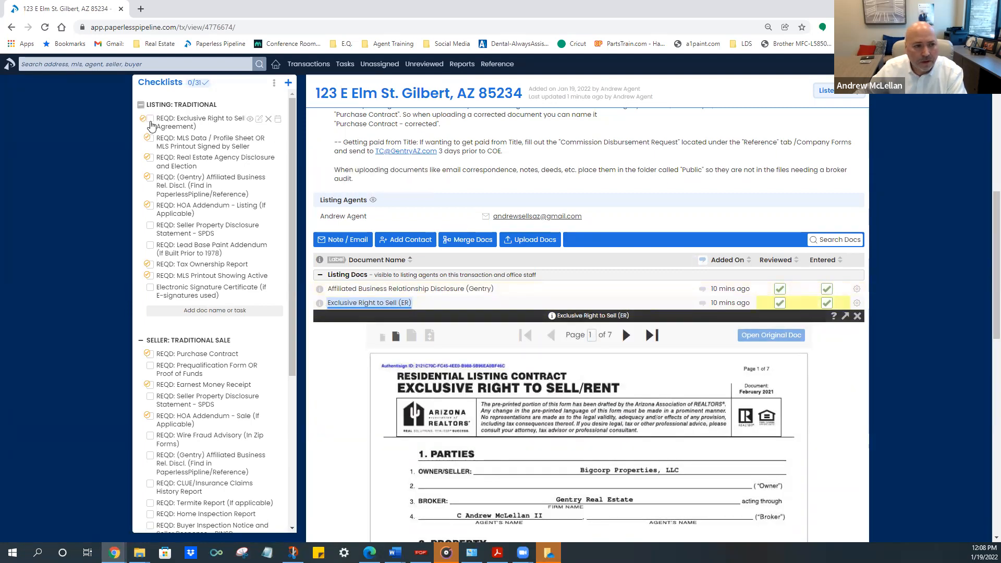
Save the comment "Missing initials on line 12" on the Exclusive Right to Sell (ER) document and close its preview
click(702, 304)
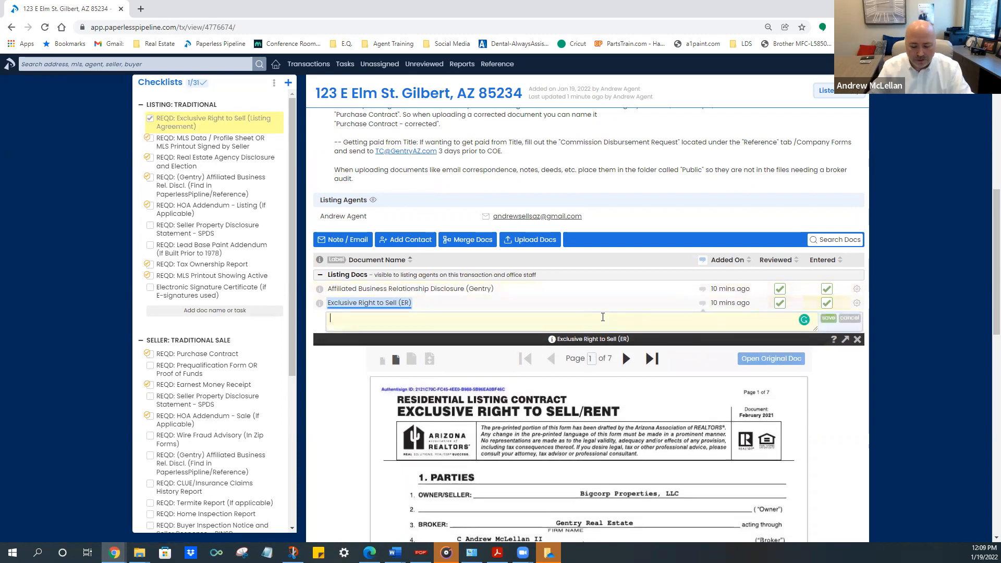
text(Missing)
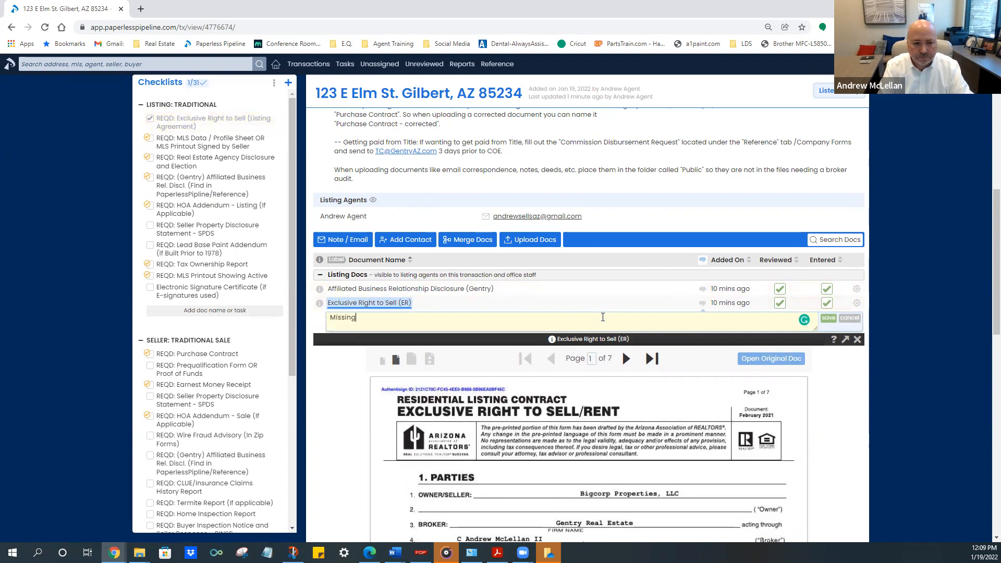
text( initals on line 12)
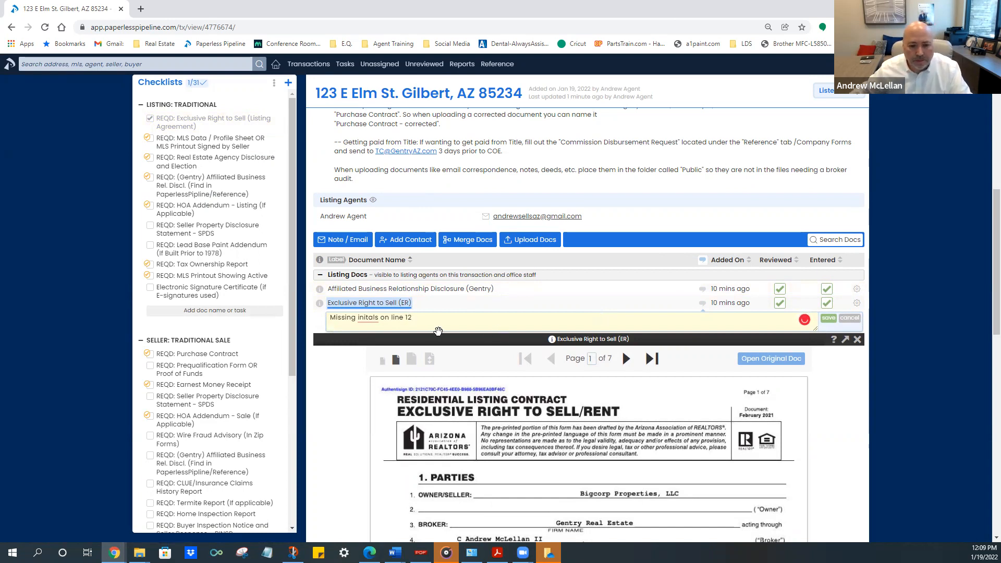
right_click(365, 319)
click(374, 337)
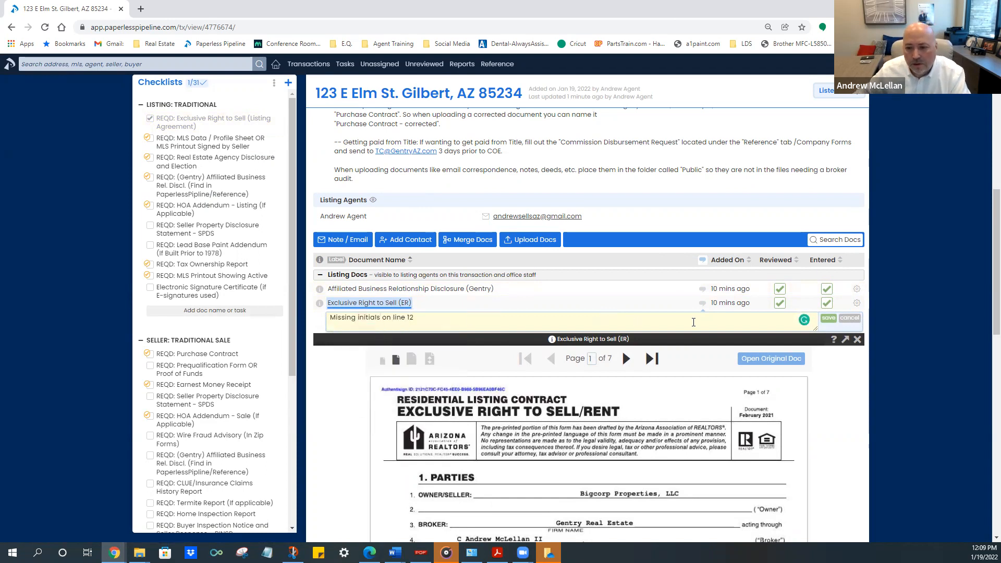
click(828, 318)
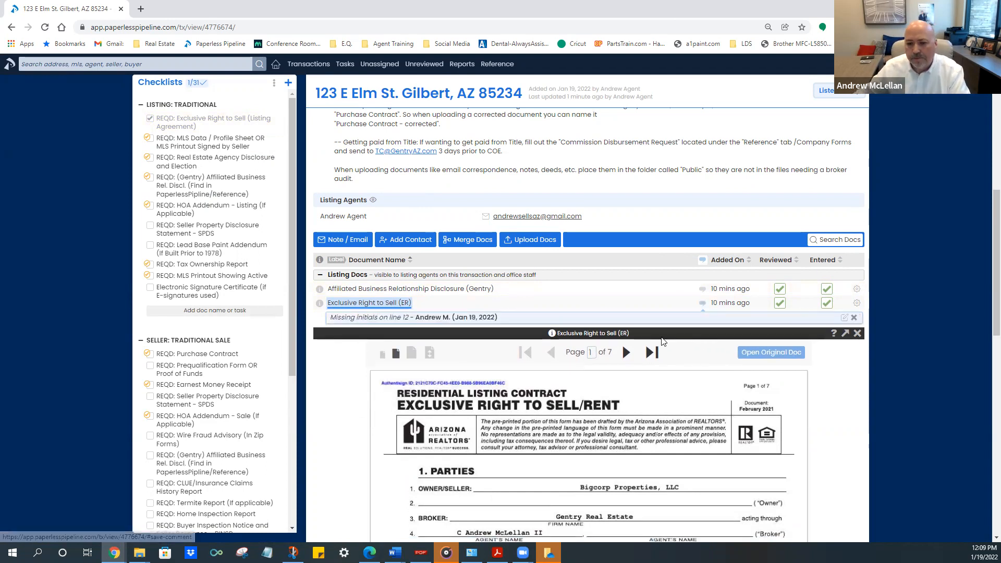
click(857, 334)
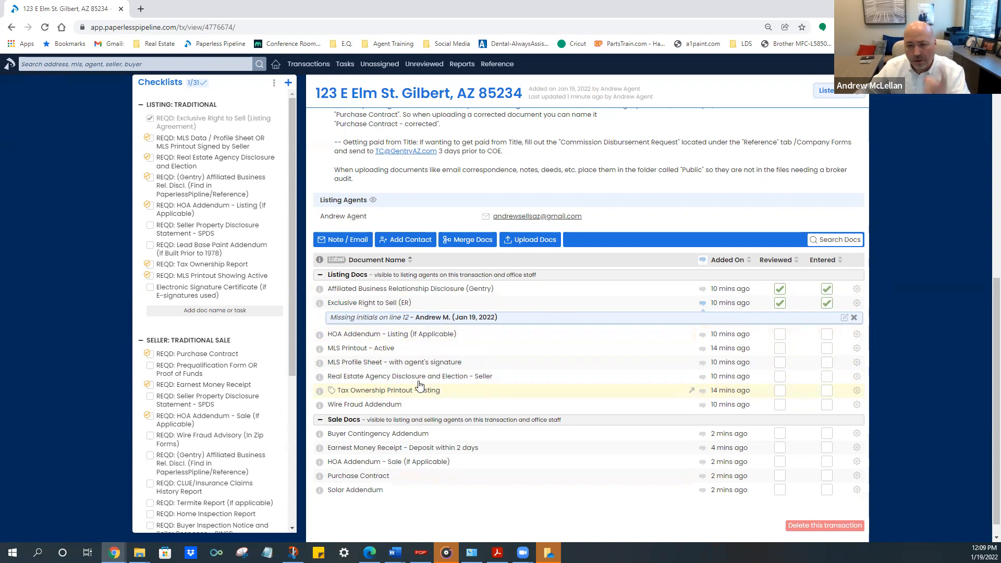
Add the Escrow Cancellation - Sale fell through checklist to the transaction
scroll(195, 259, up, 3)
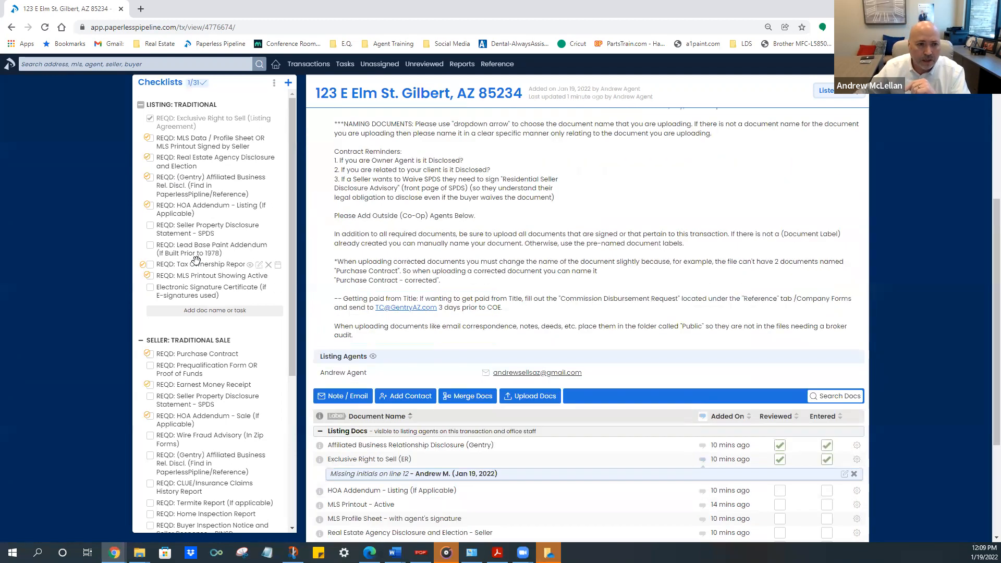
click(287, 84)
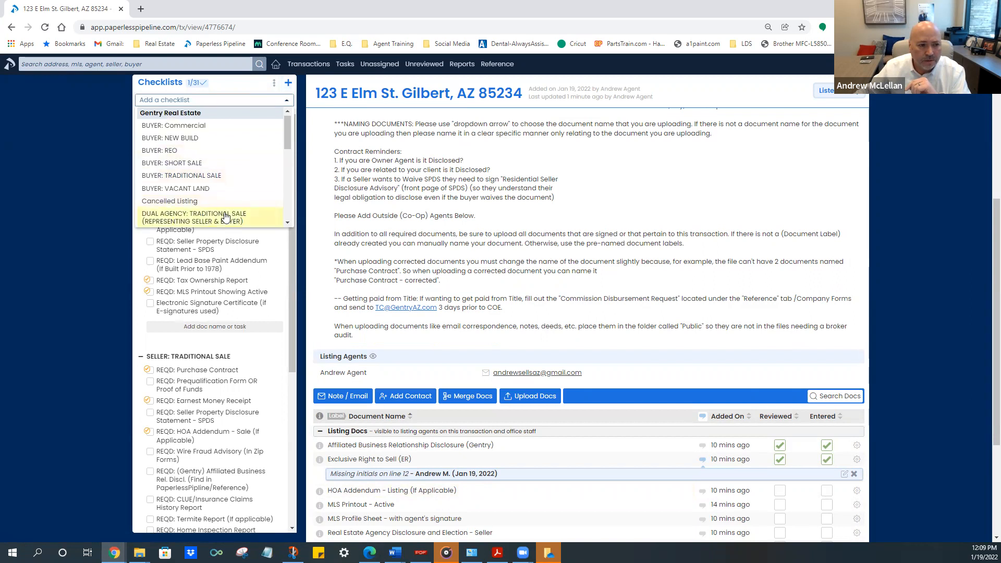
click(286, 222)
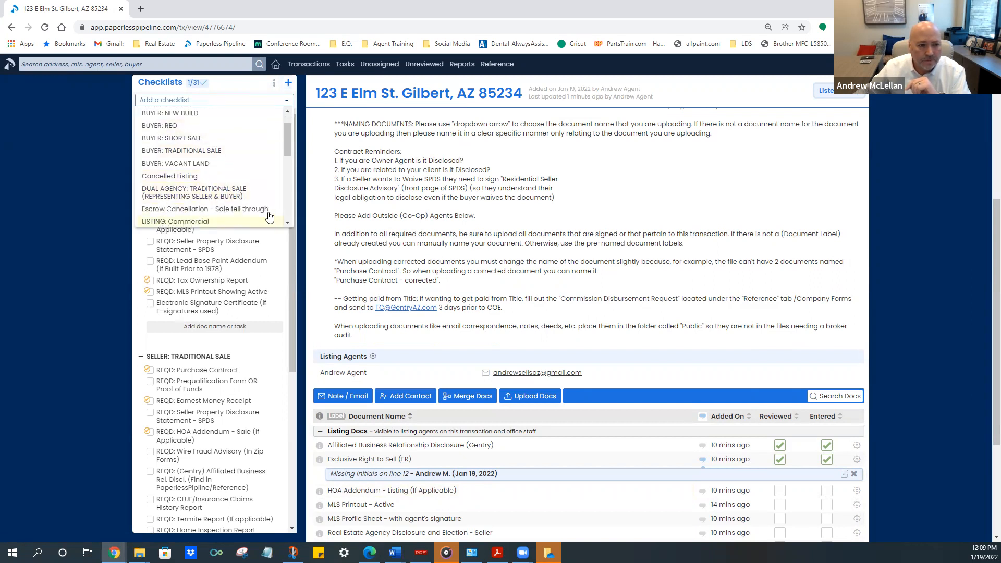
click(190, 210)
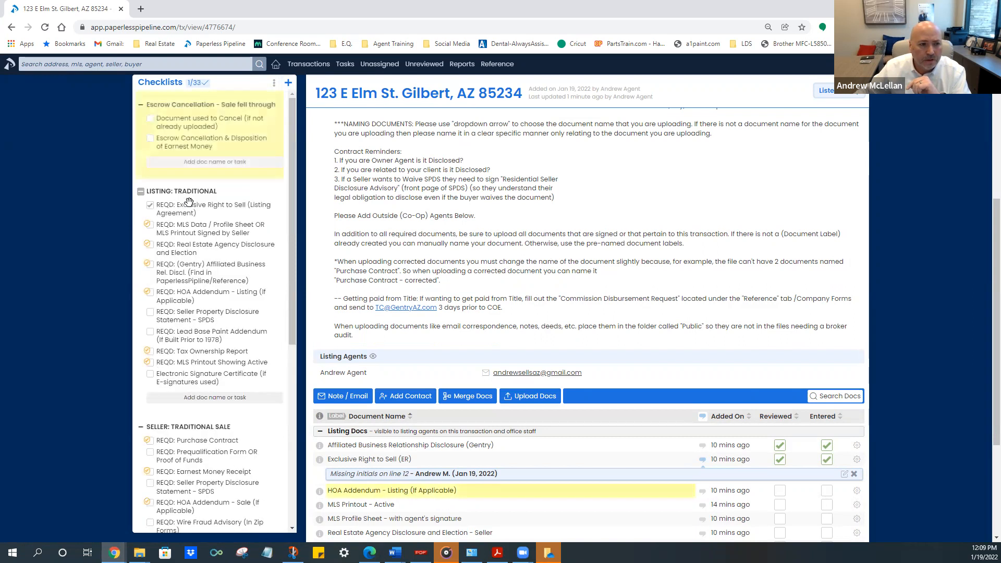
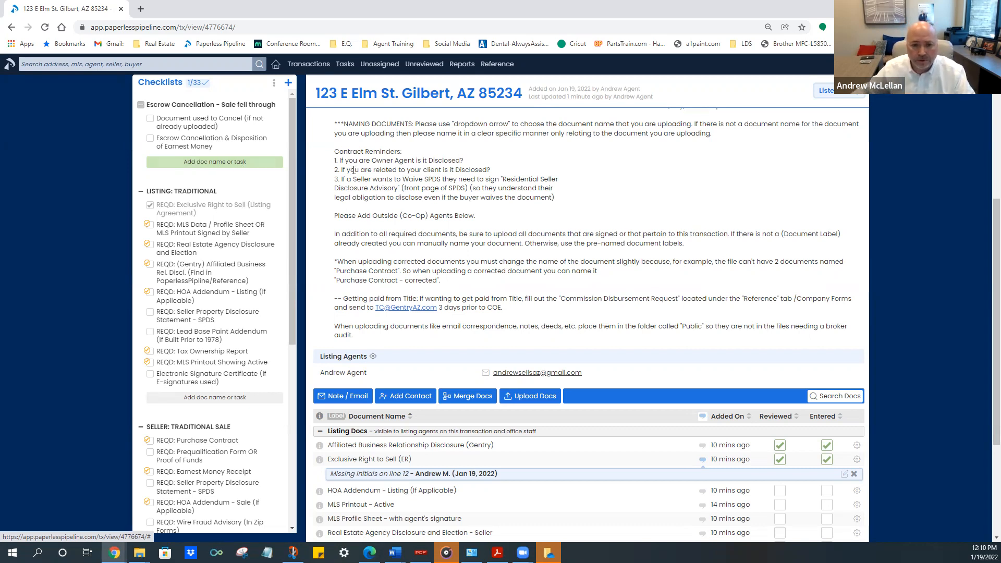
scroll(512, 252, down, 3)
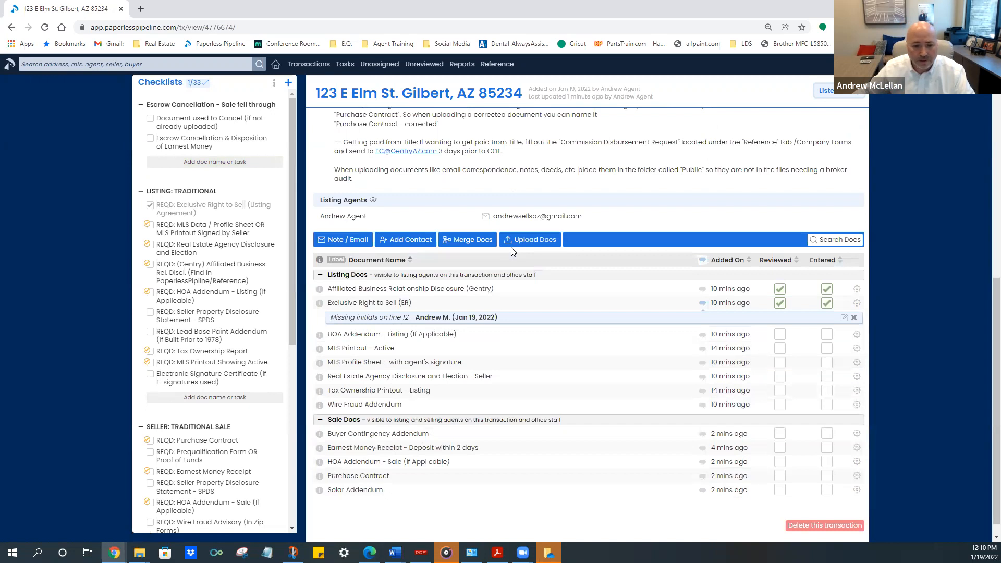
scroll(513, 252, up, 3)
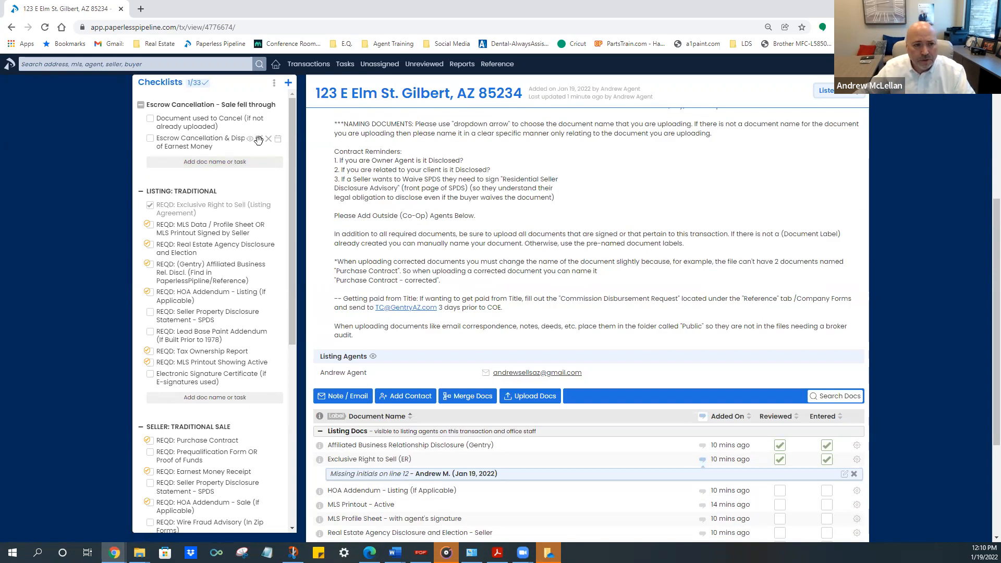
scroll(483, 261, down, 3)
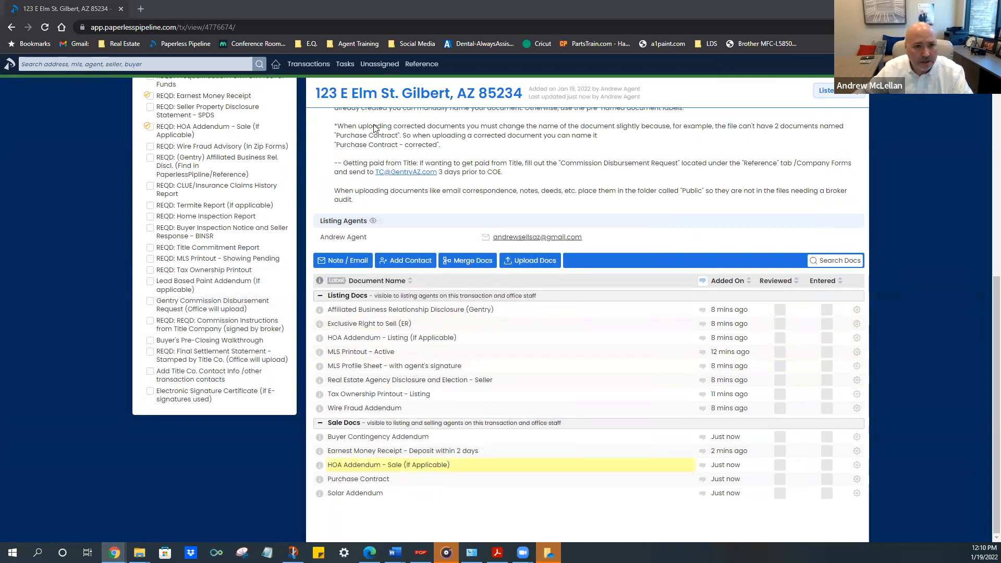
Reopen the listing transaction from the dashboard by searching active transactions for "123" and look over its checklists, documents and notes
scroll(403, 191, up, 8)
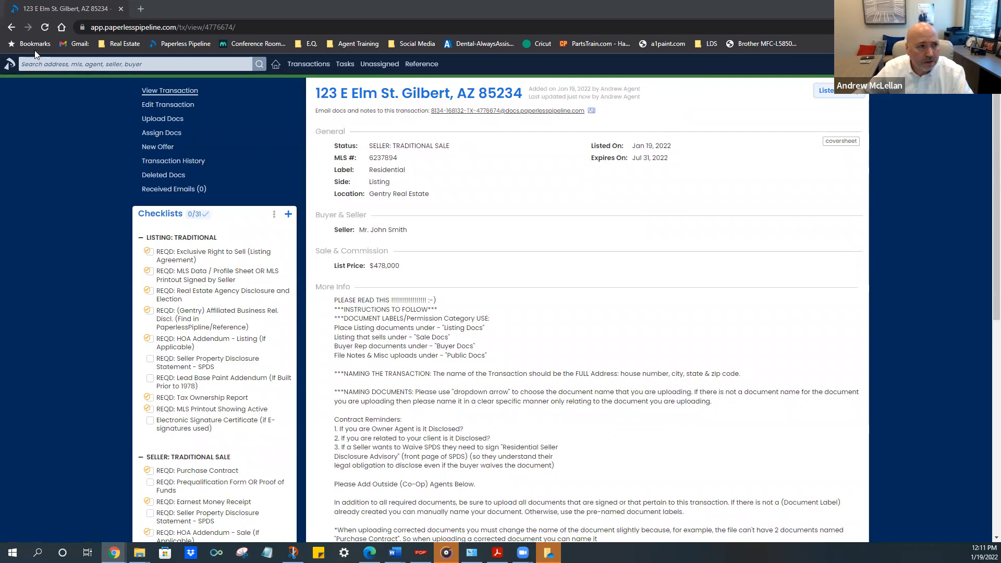
click(10, 64)
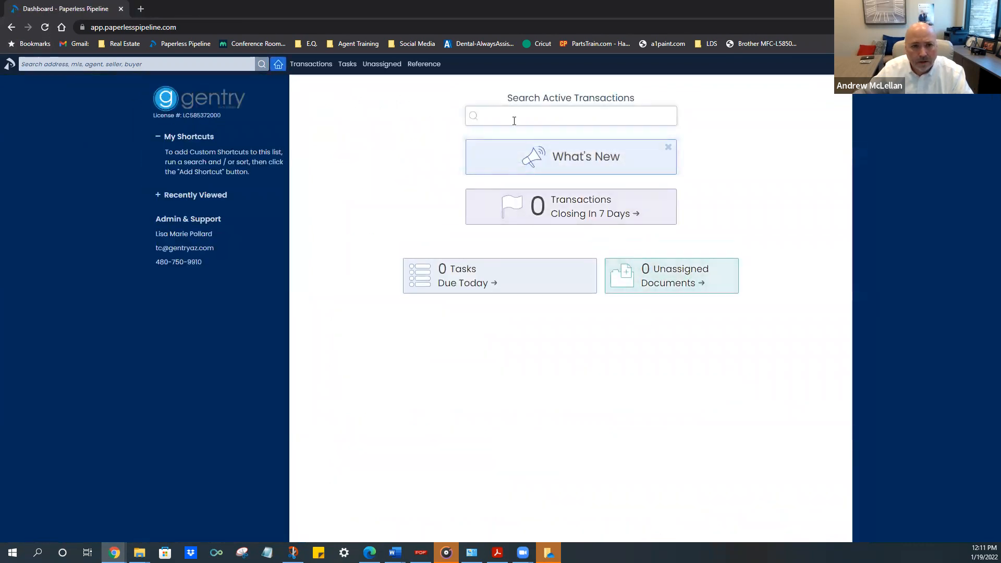
text(123)
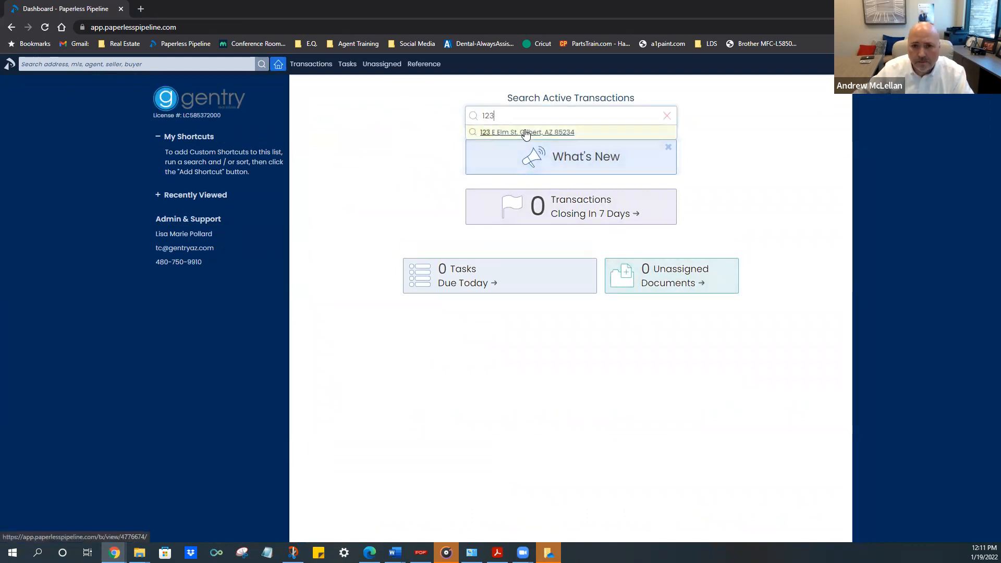
click(528, 133)
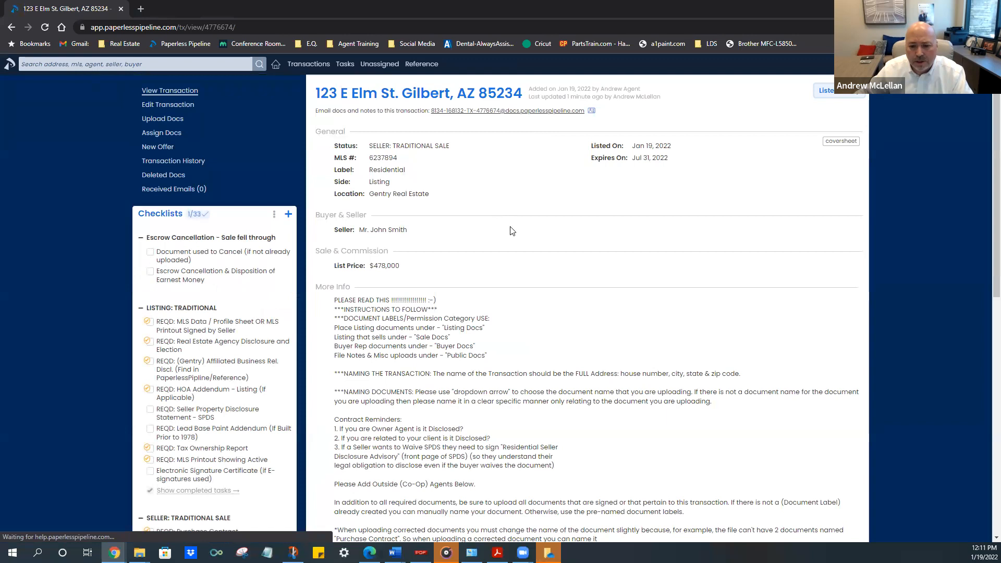
scroll(509, 232, down, 2)
scroll(508, 239, down, 5)
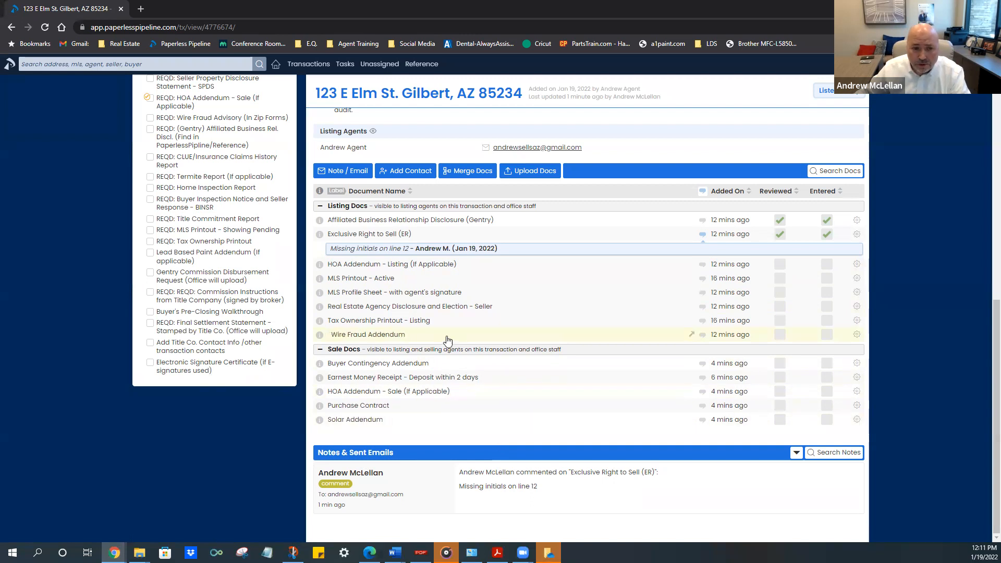
Start a new note on the transaction with the subject "No HOA"
click(345, 173)
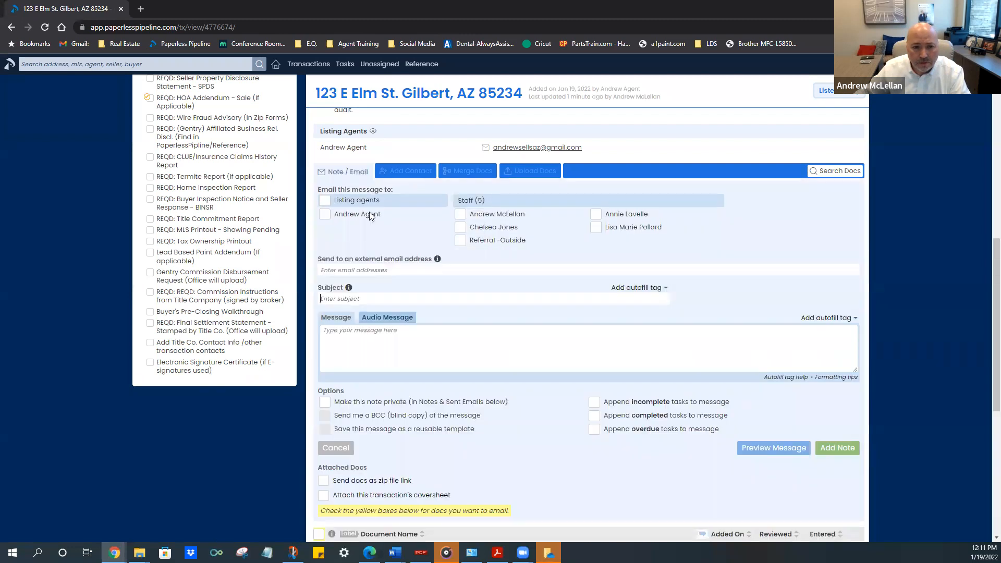
click(362, 299)
text(No HOA)
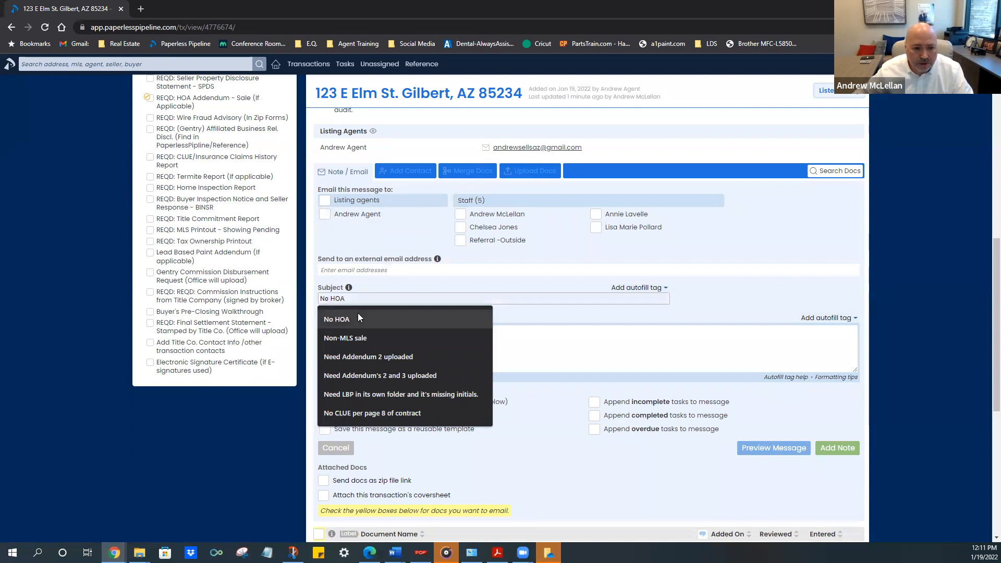
click(358, 314)
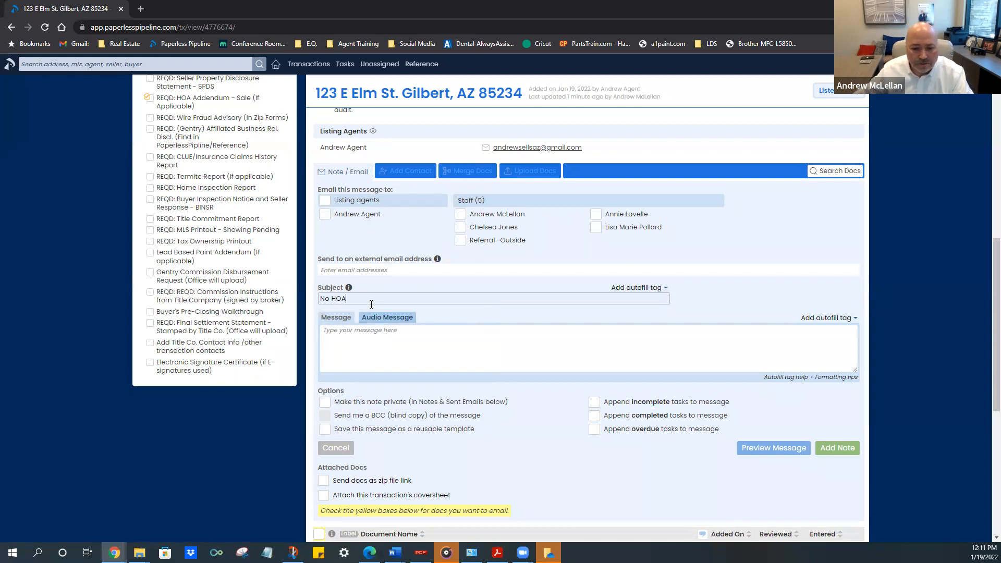
Change the note's subject to "Non-MLS sale" and add the note to the transaction
key(BackSpace)
key(BackSpace)
key(BackSpace)
key(BackSpace)
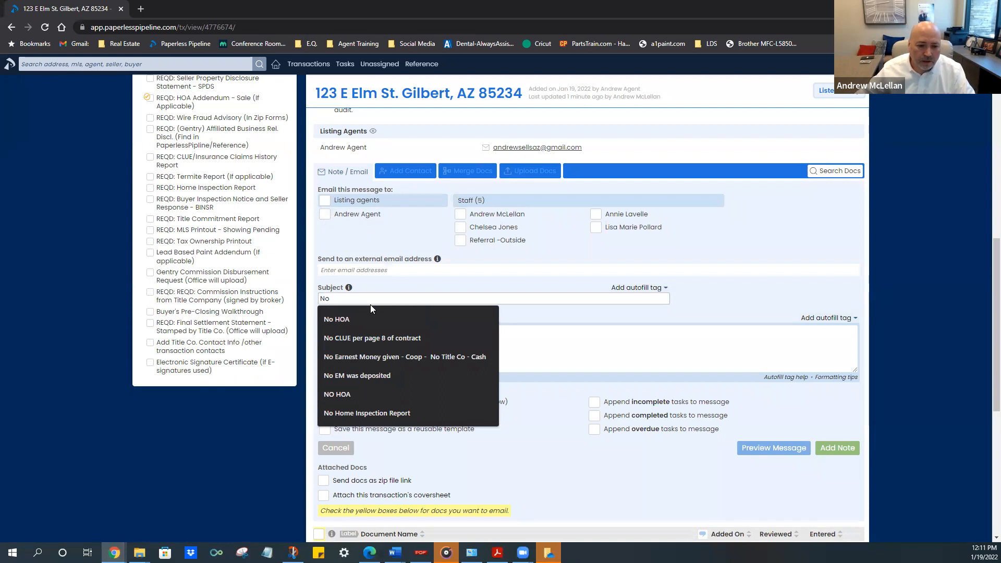
text(n-MLS sale)
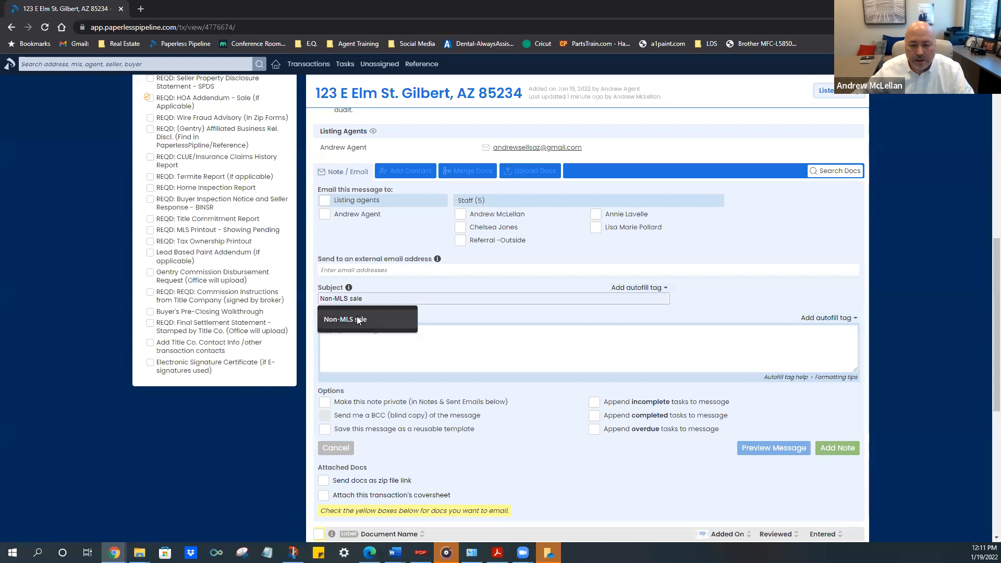
click(357, 316)
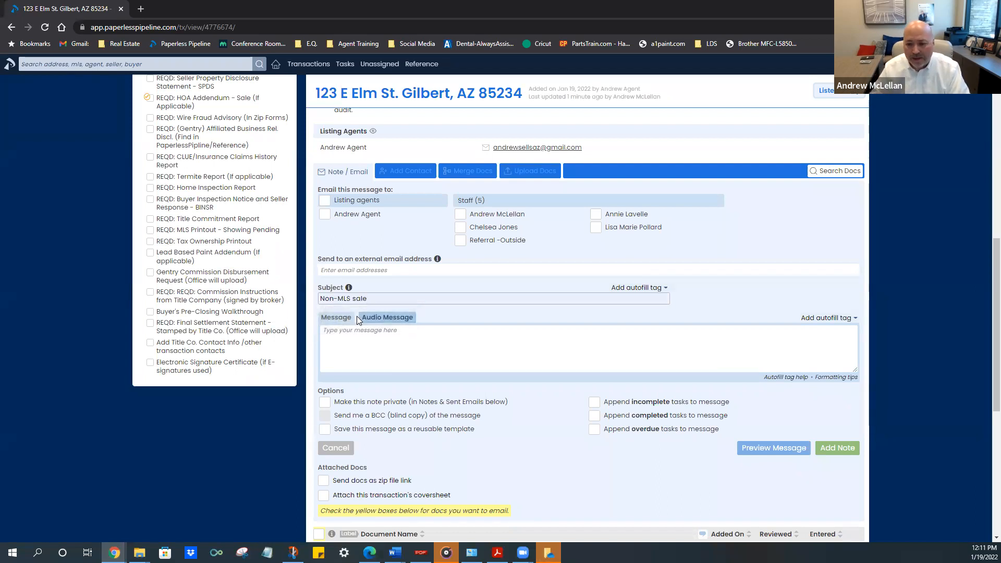
click(832, 446)
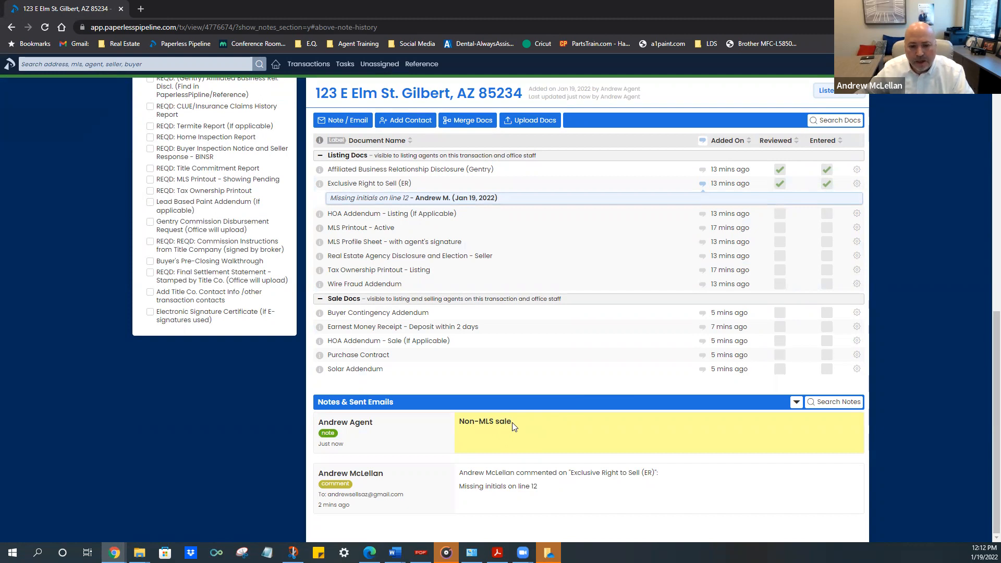
click(351, 120)
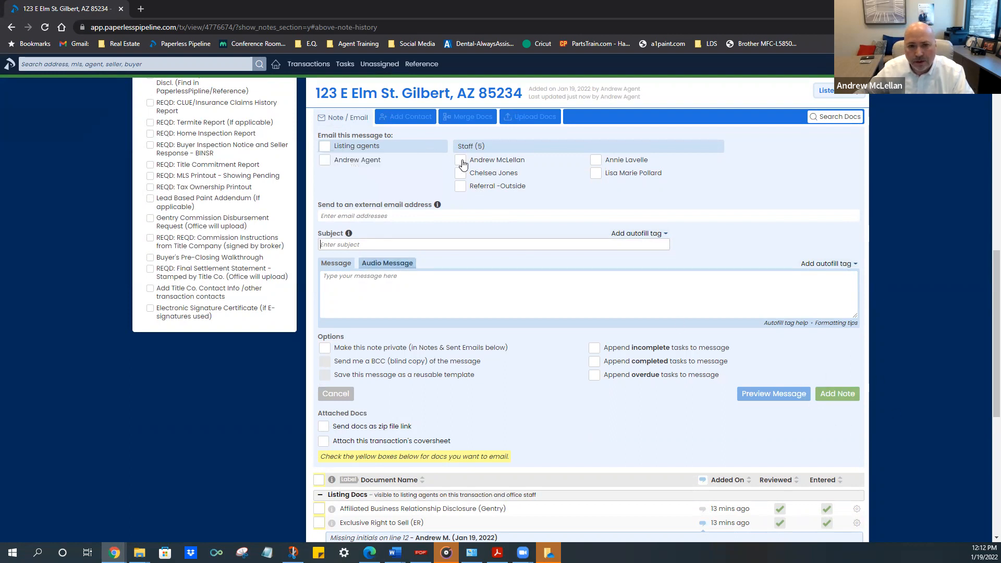
click(461, 161)
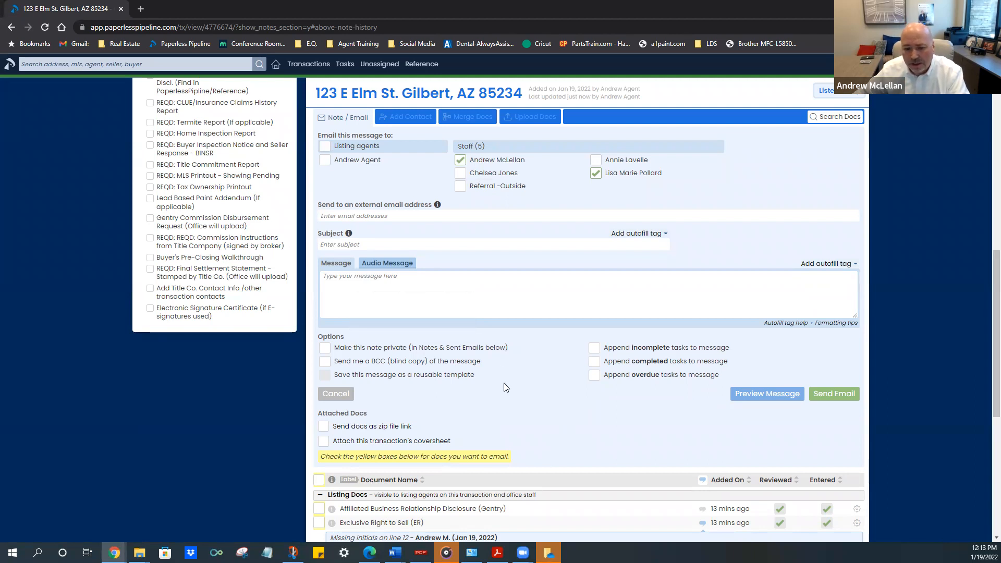
scroll(520, 396, down, 6)
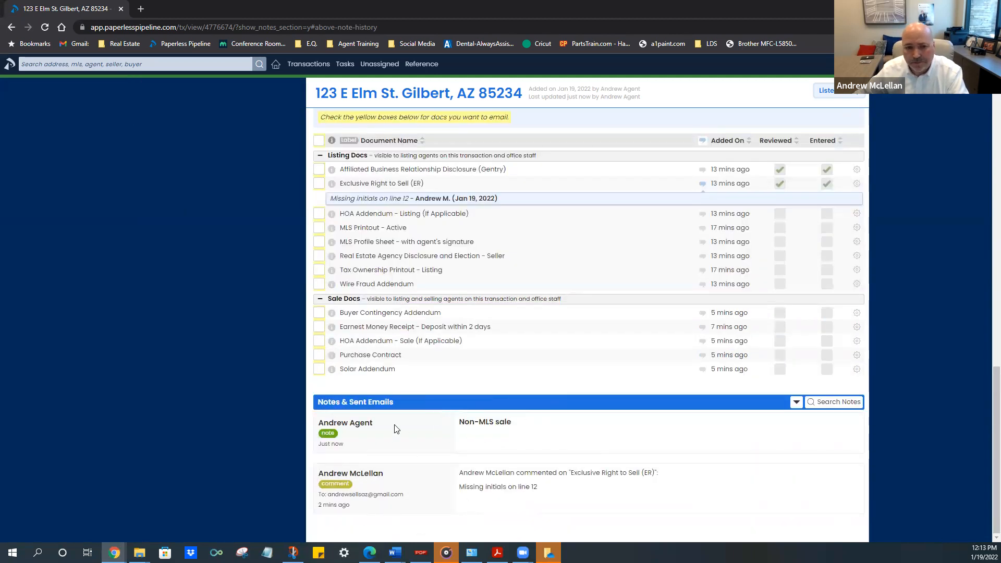
scroll(436, 447, up, 4)
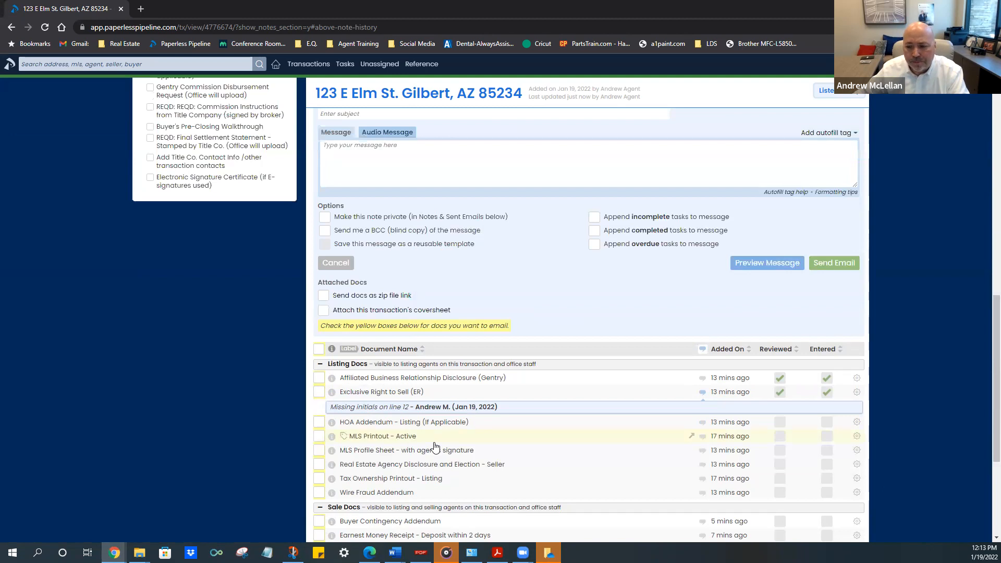
click(338, 263)
scroll(573, 417, up, 3)
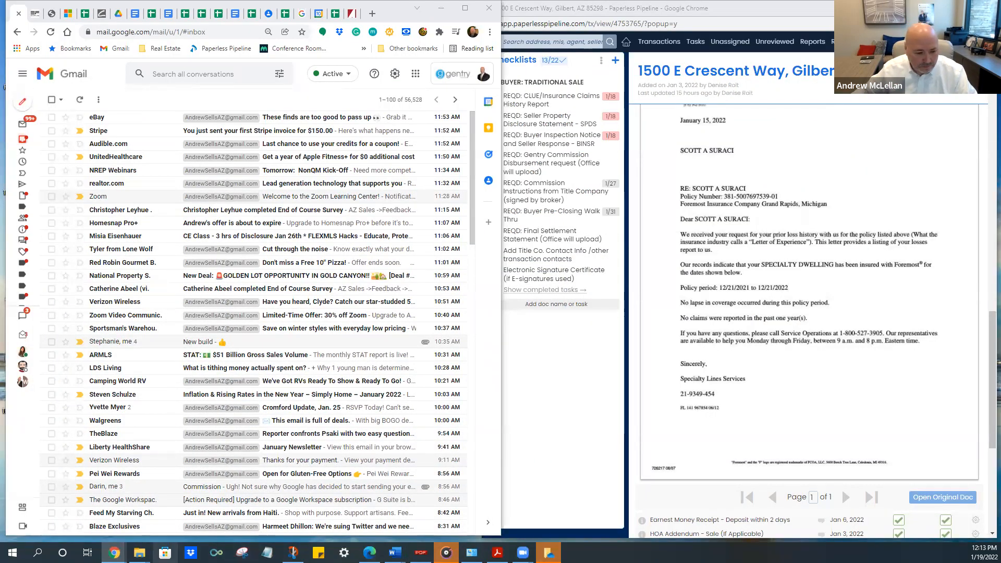
Switch to the office staff's browser window that shows the same listing transaction
mouse_move(114, 553)
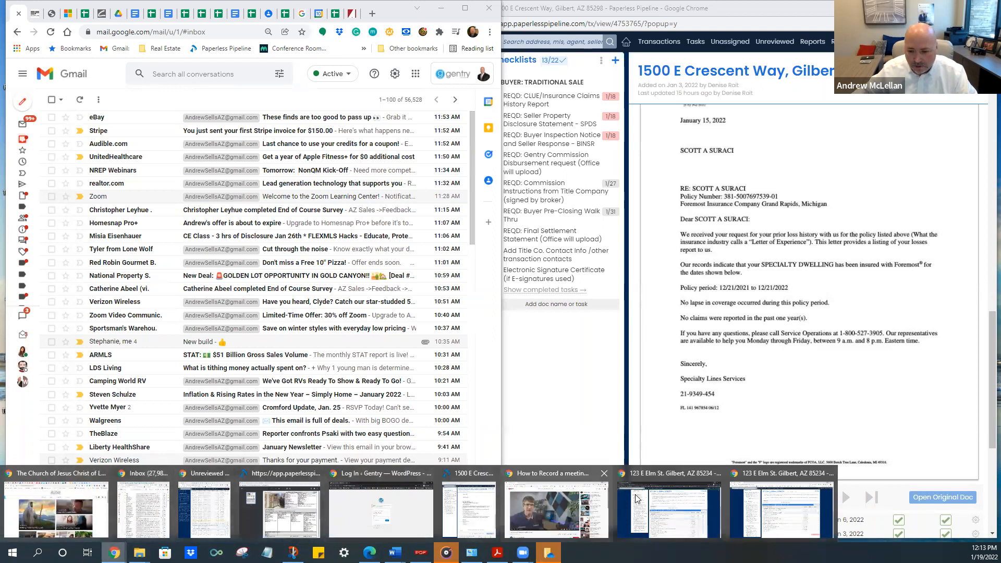
click(671, 472)
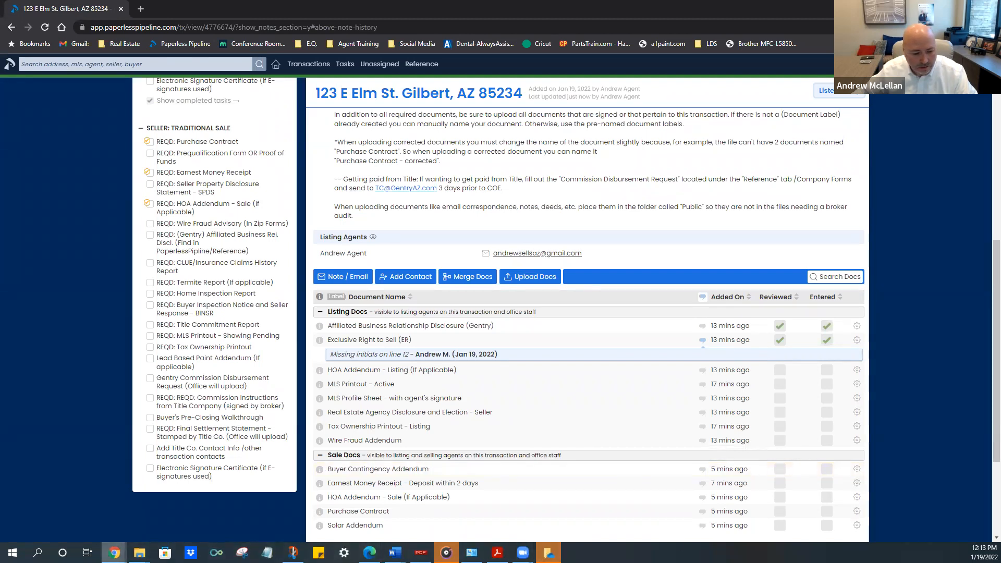
mouse_move(114, 553)
click(782, 511)
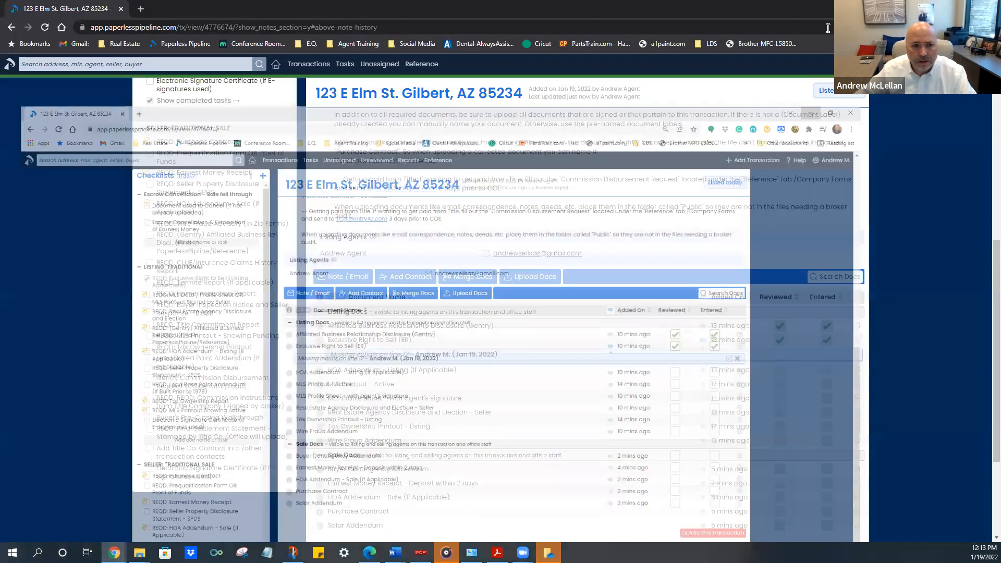
scroll(419, 210, up, 5)
scroll(419, 210, up, 4)
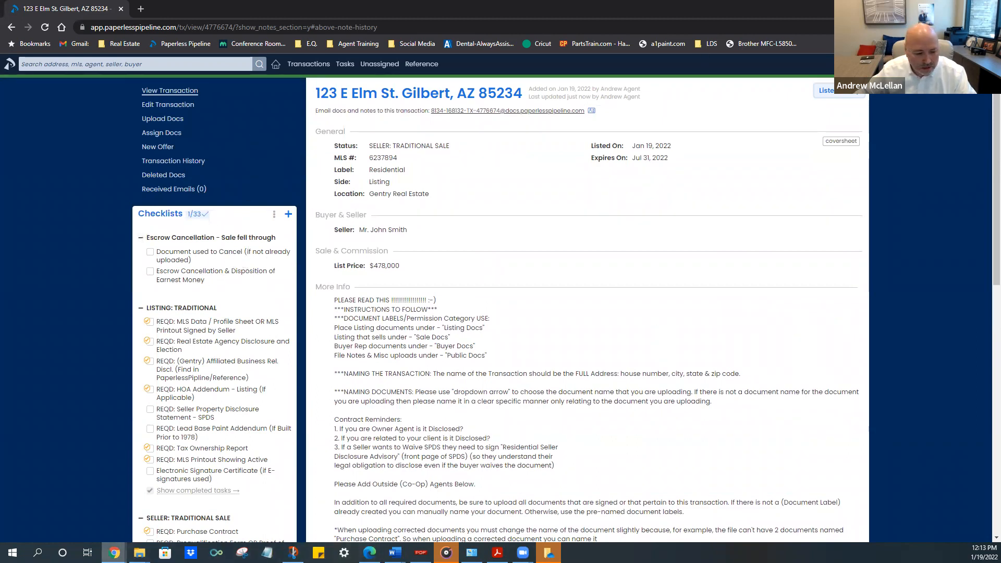
click(114, 553)
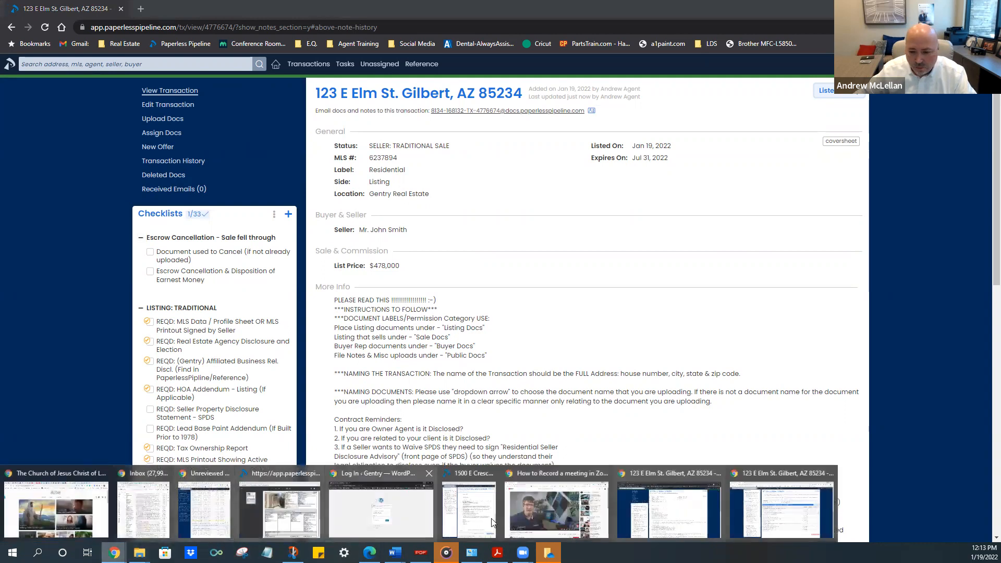
click(781, 510)
Edit the transaction in the office account, set its status to "Fell Through -- (if buyer fell through)", and save it
scroll(229, 206, up, 3)
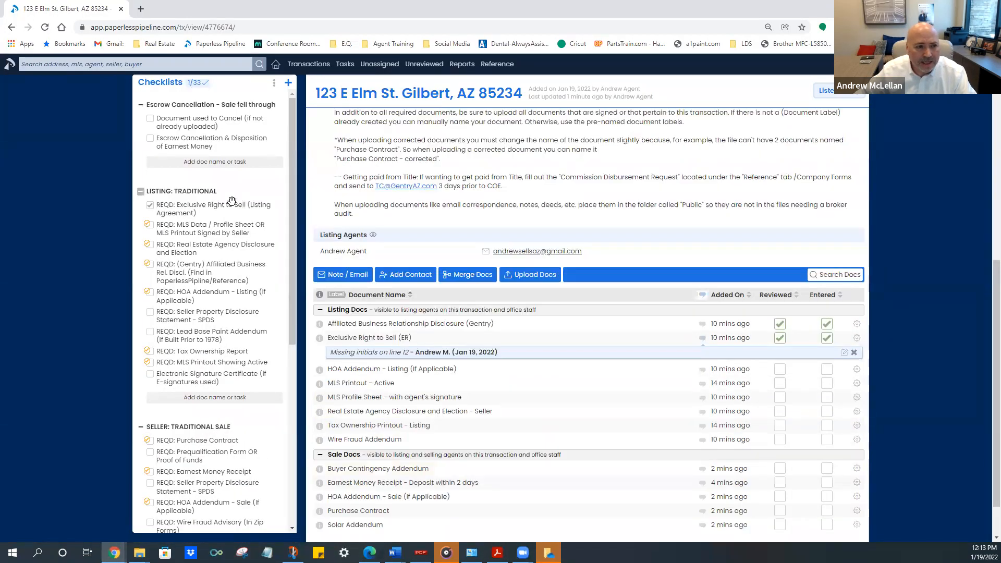
scroll(98, 146, up, 5)
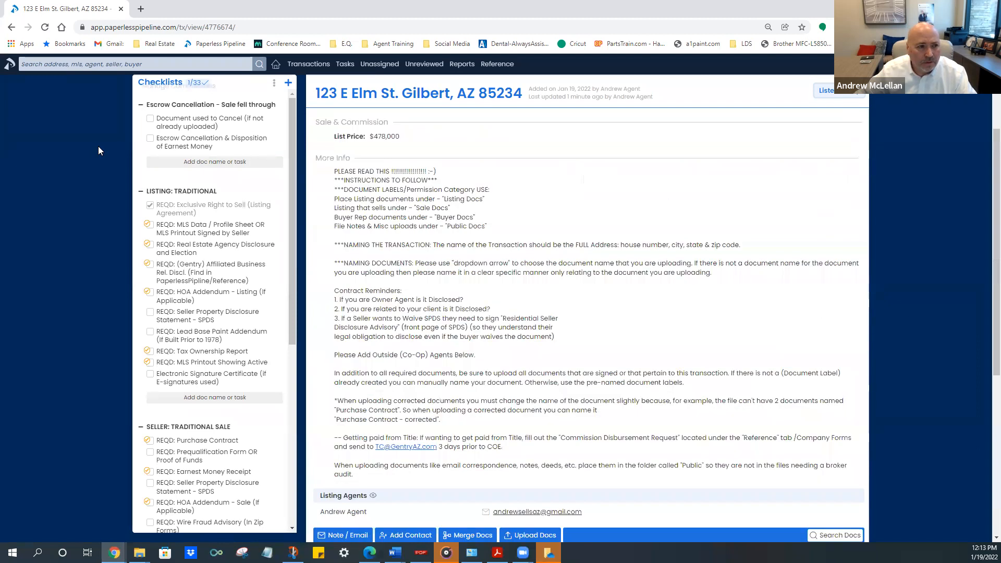
click(172, 108)
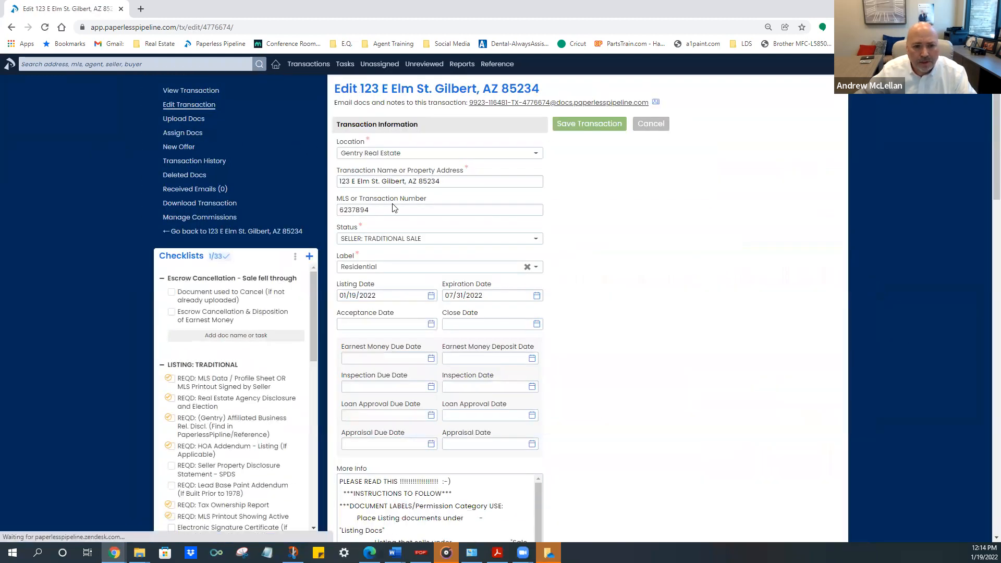
click(397, 241)
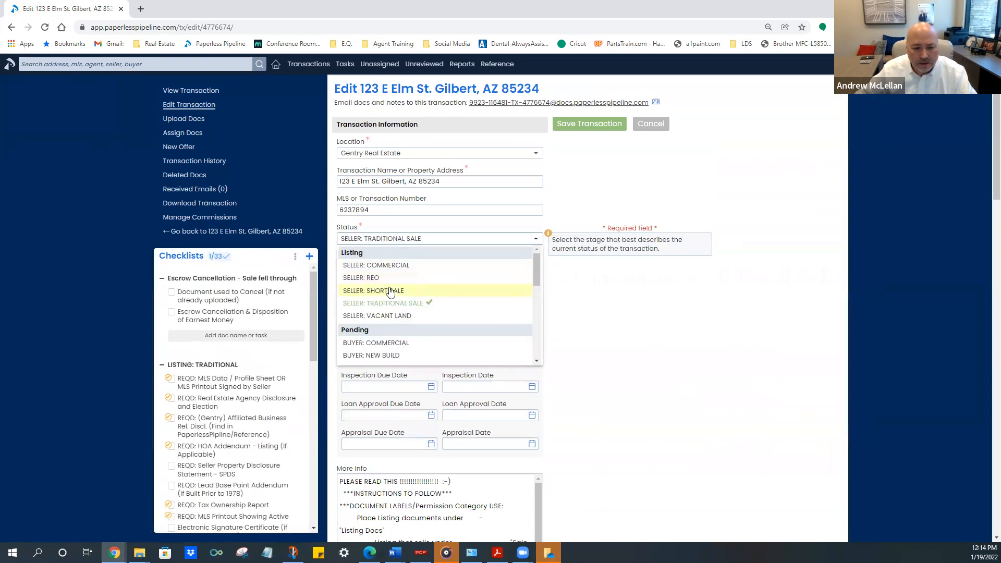
scroll(390, 292, down, 4)
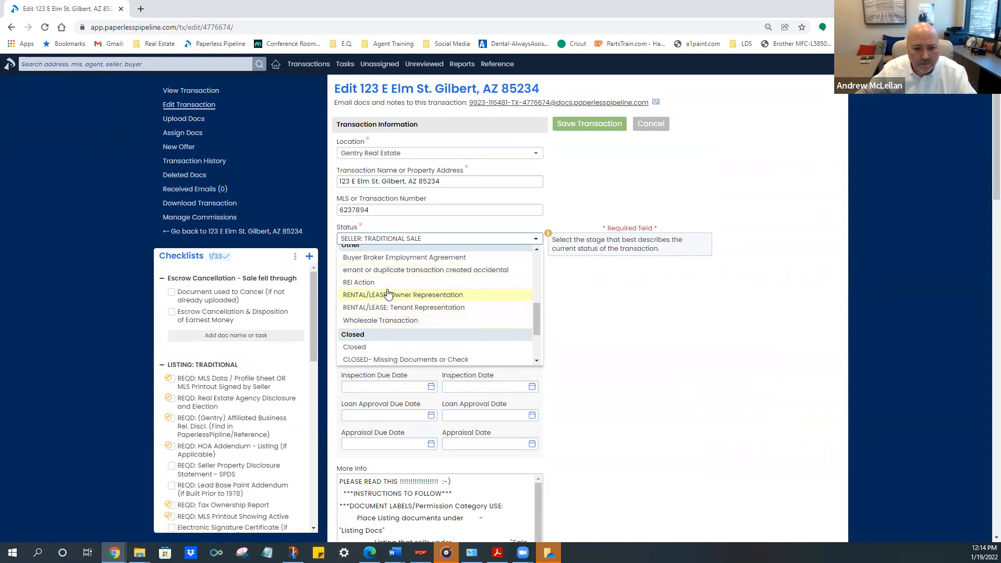
scroll(388, 297, down, 3)
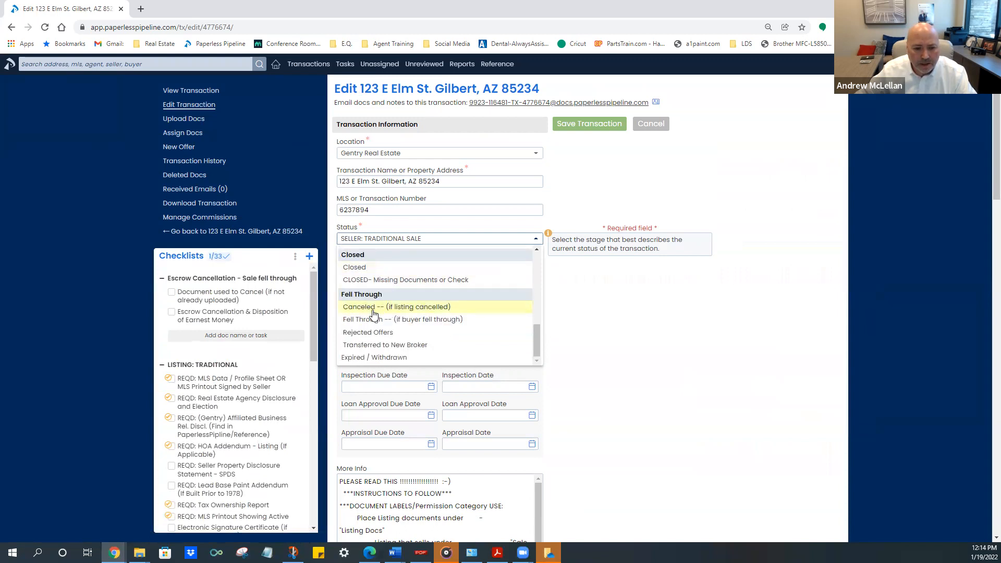
click(402, 322)
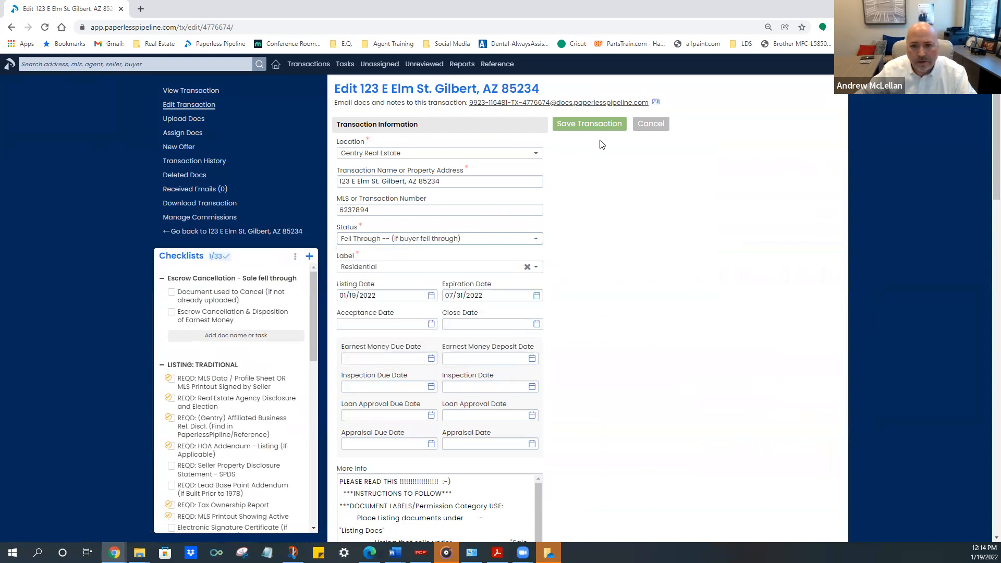
click(602, 125)
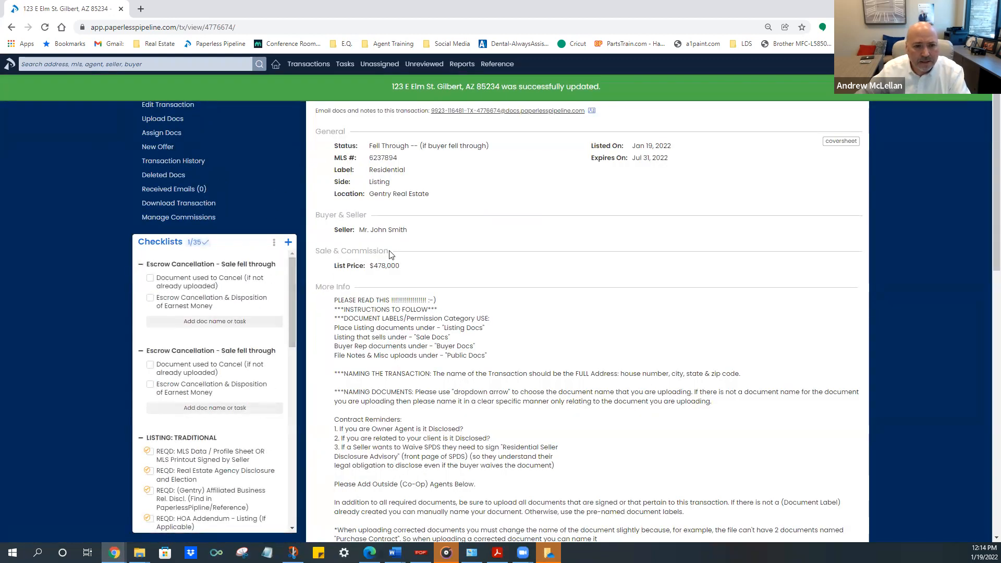
drag(373, 146, 495, 149)
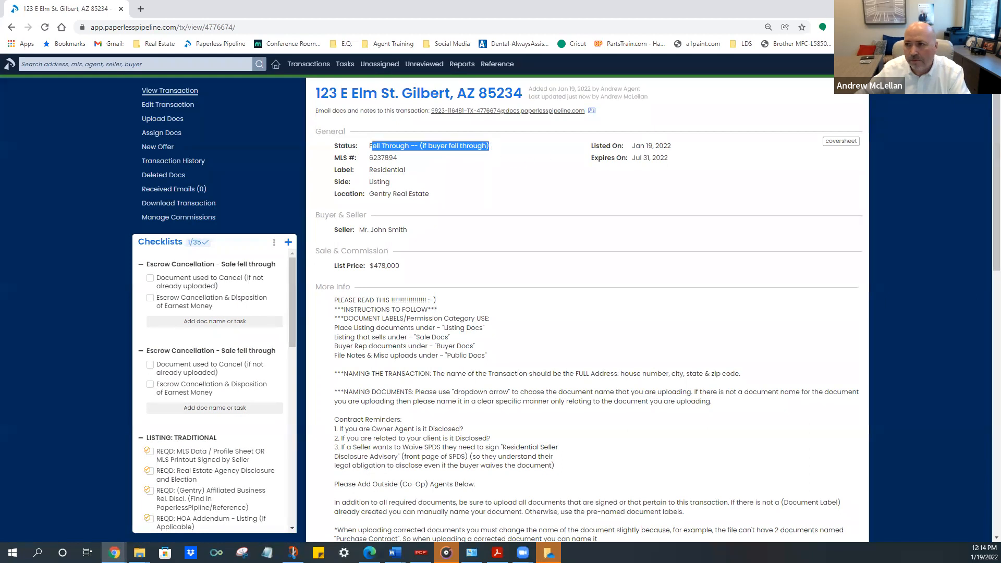
Switch back to the agent's browser window and search active transactions for "123" from the dashboard
key(alt+Tab)
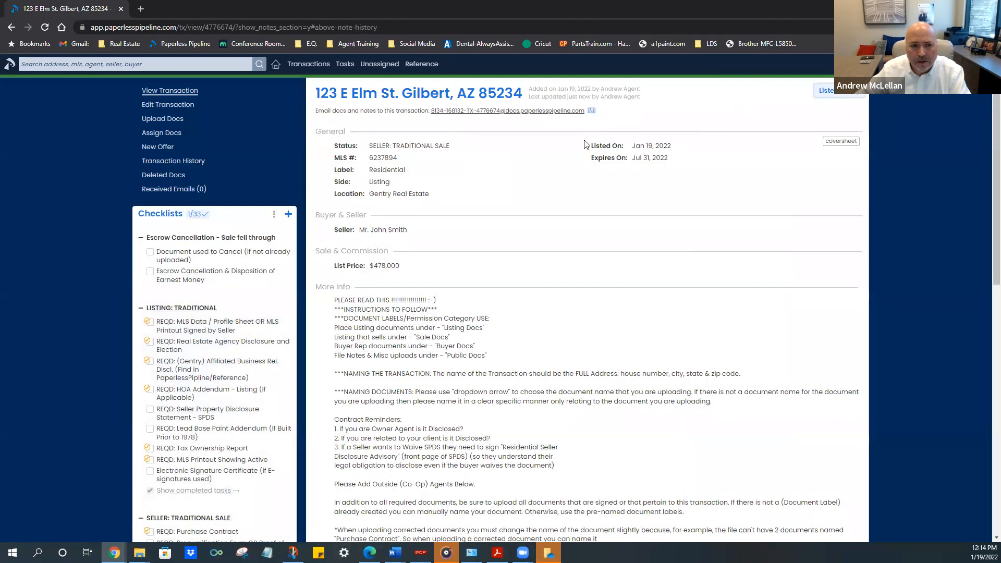
click(10, 65)
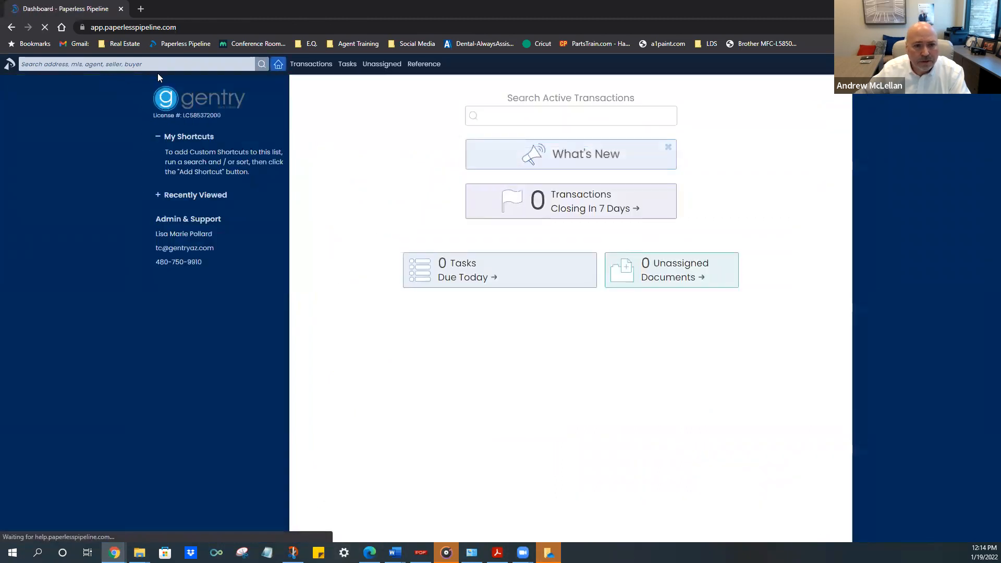
text(1)
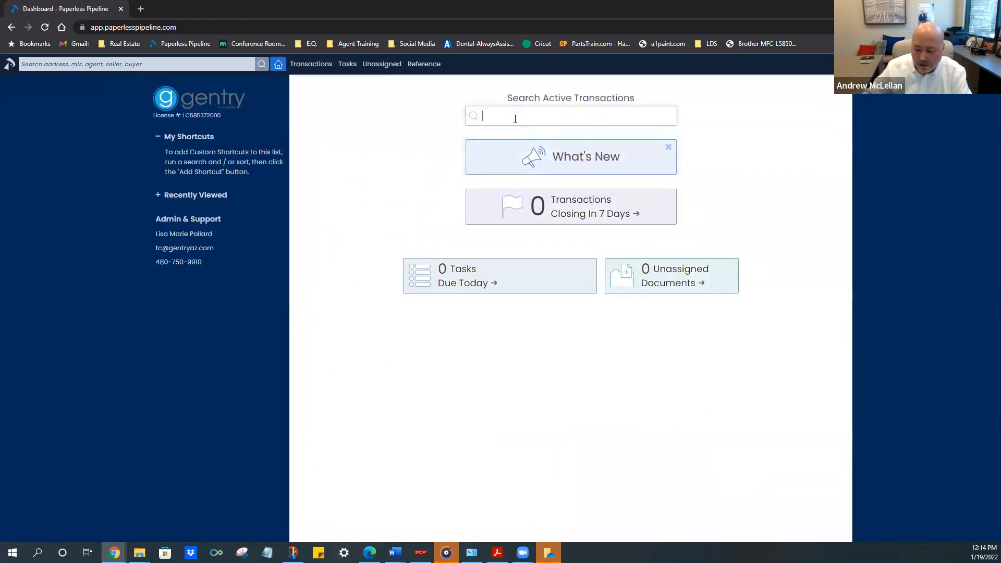
text(23)
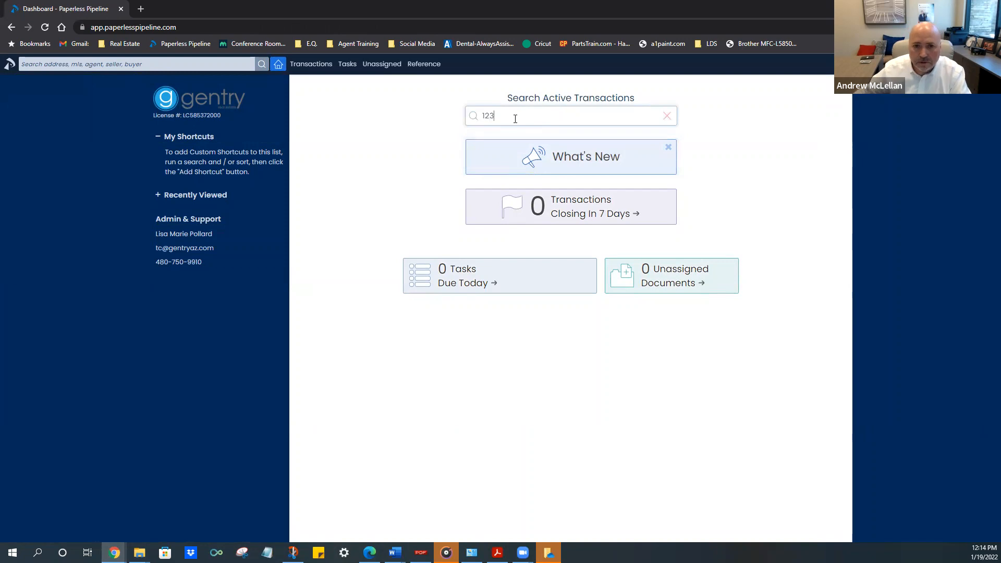
Open the original listing from the "123" search and review its status, checklists, documents and notes
key(Return)
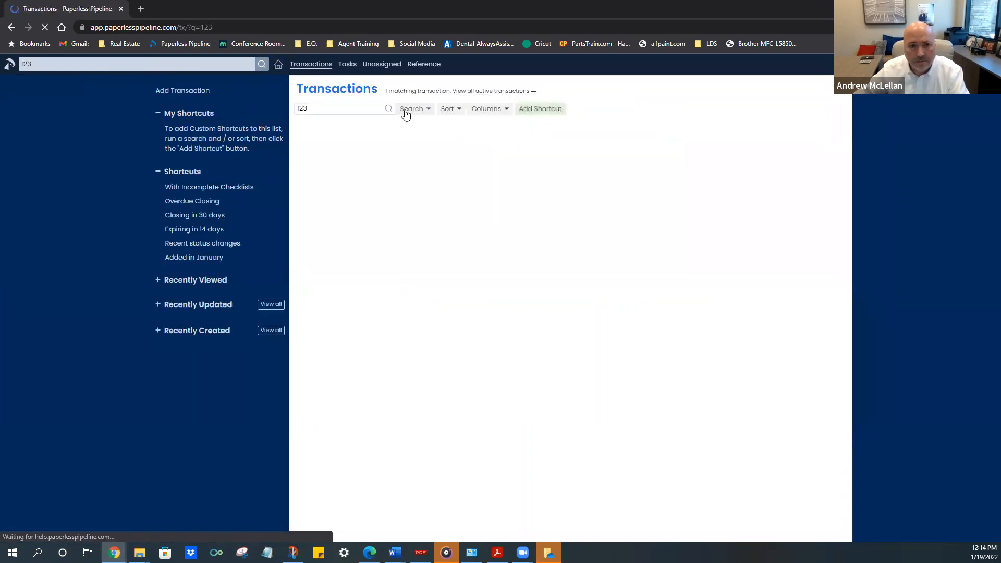
click(362, 143)
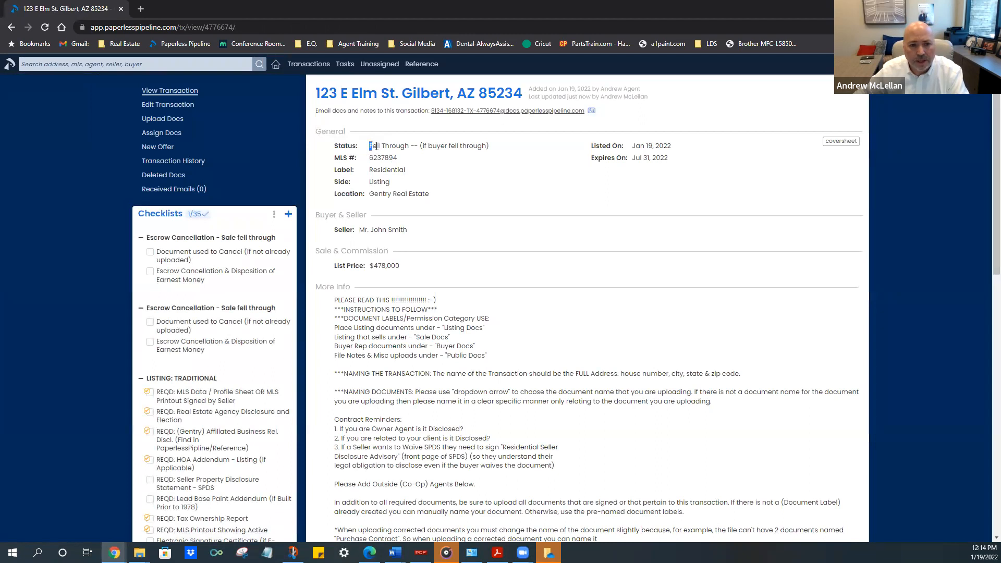
drag(376, 146, 499, 148)
click(501, 187)
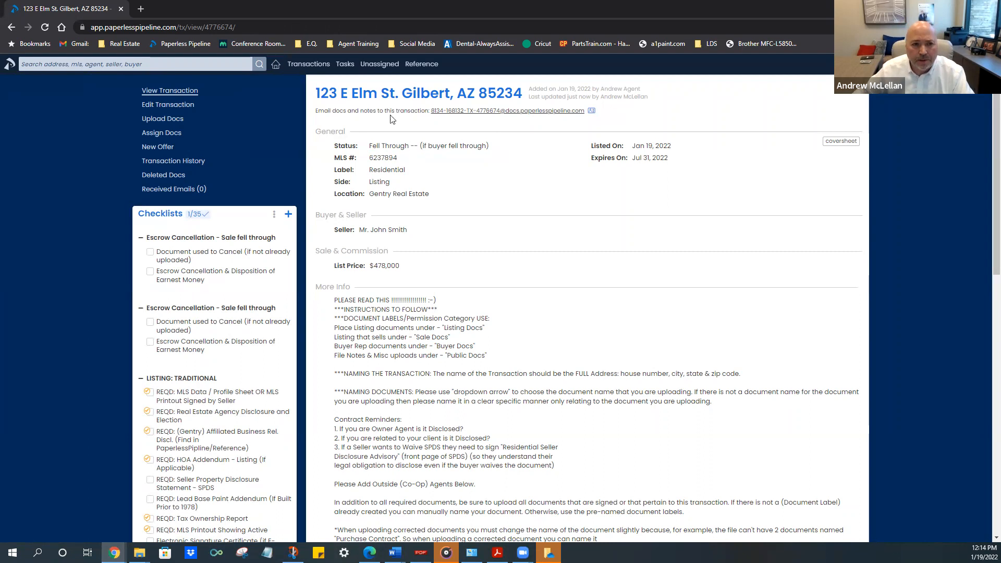
scroll(505, 285, down, 8)
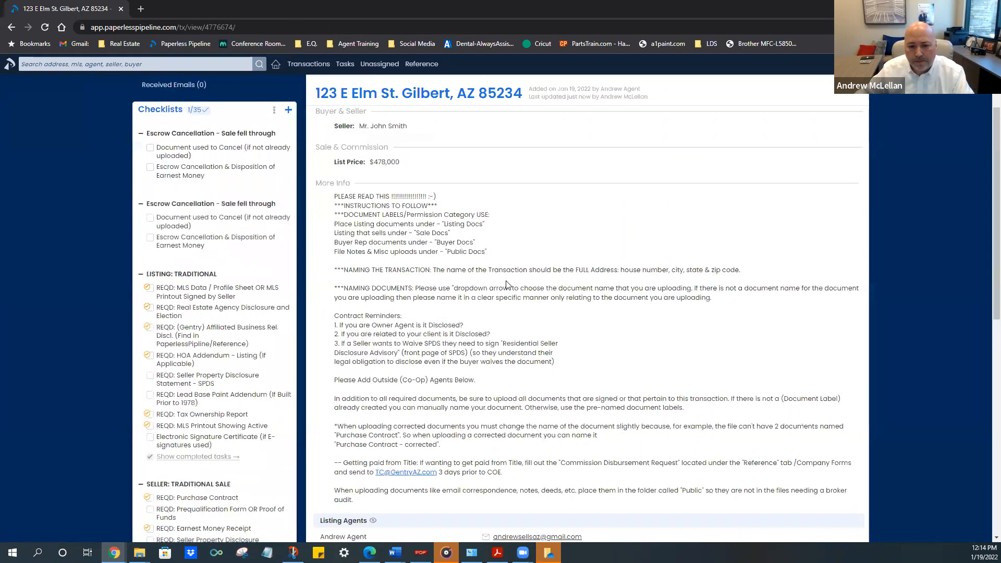
scroll(507, 286, down, 3)
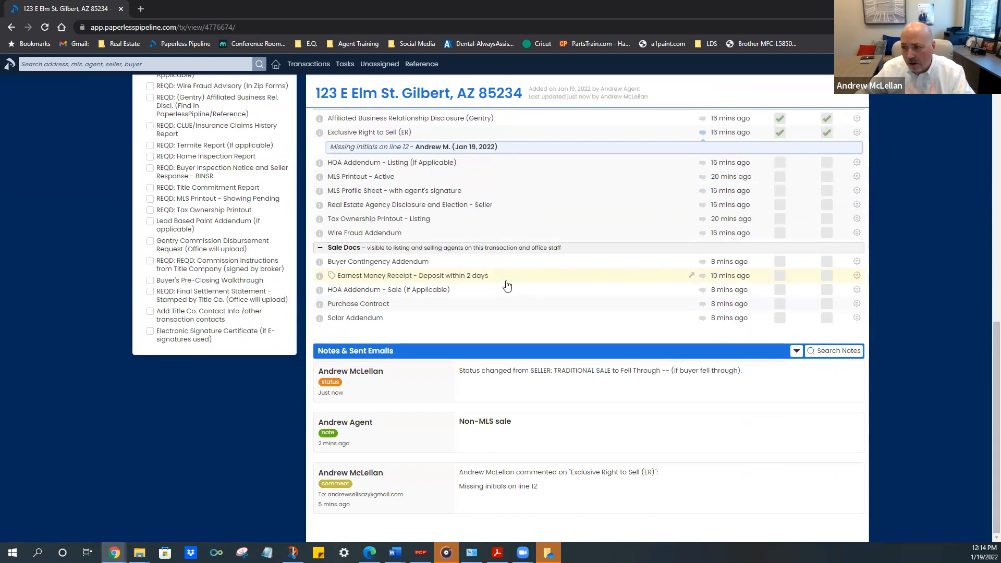
scroll(501, 276, up, 9)
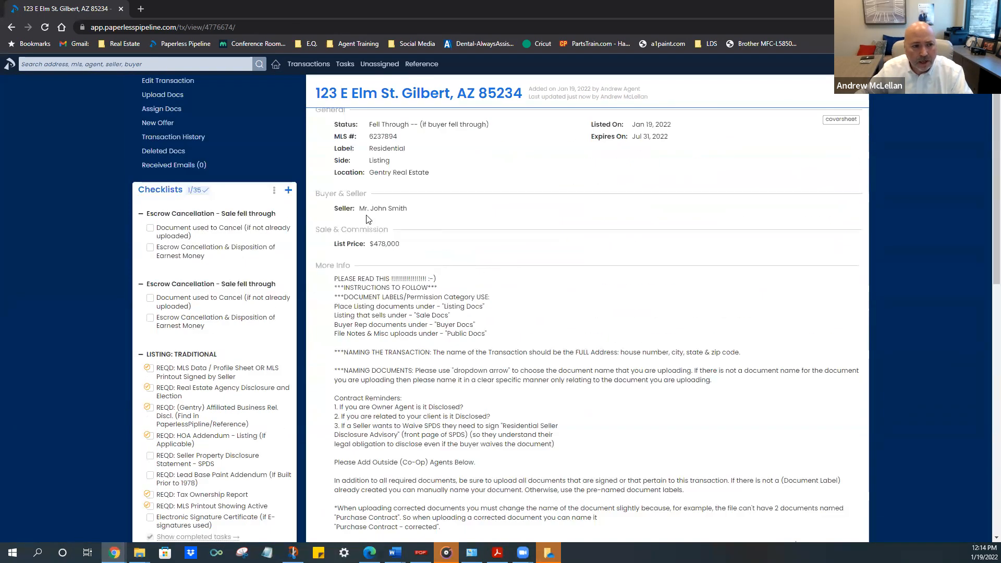
scroll(253, 204, up, 1)
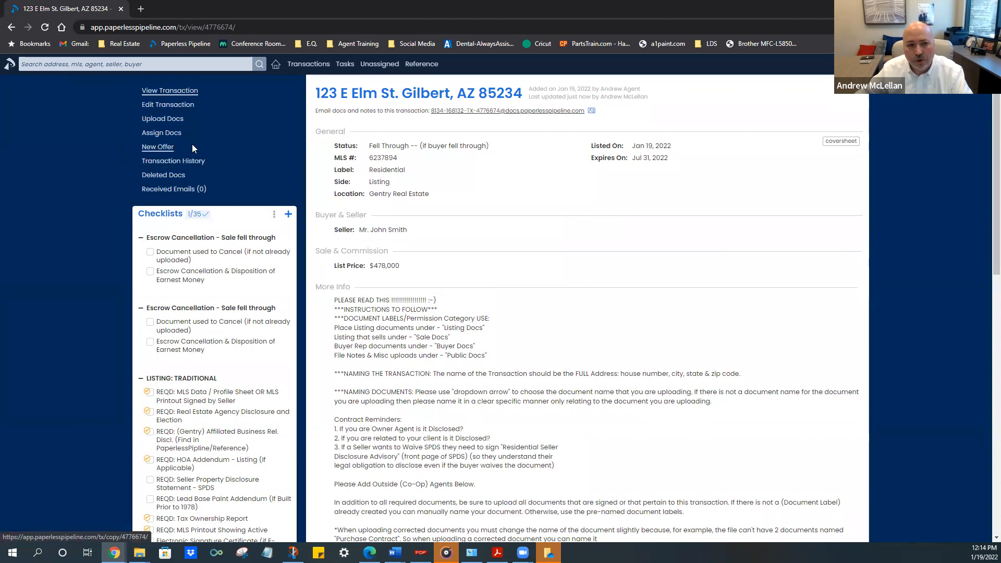
Create a new offer from the fell-through listing with status SELLER: TRADITIONAL SALE, without copying over the checklist tasks
click(165, 149)
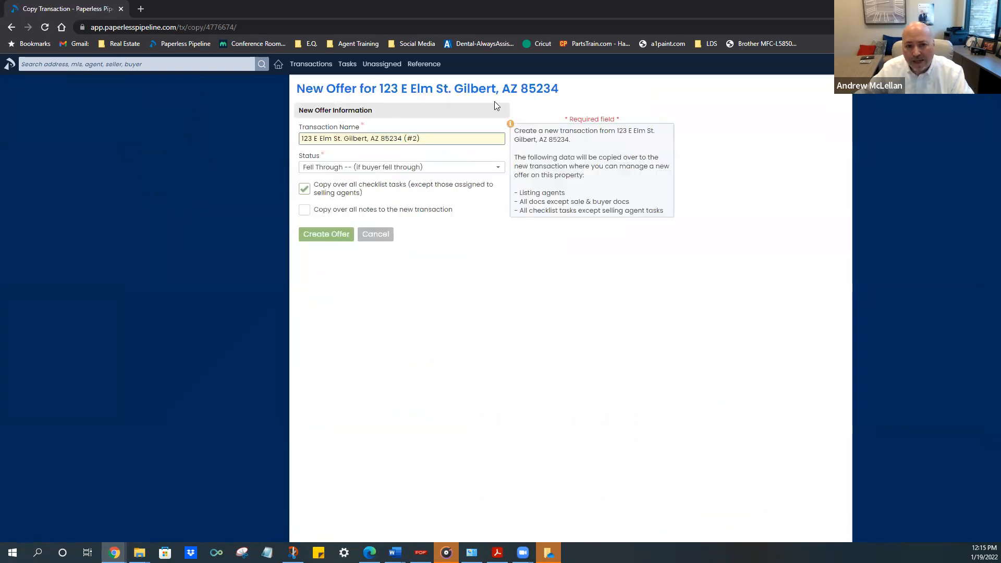
triple_click(415, 138)
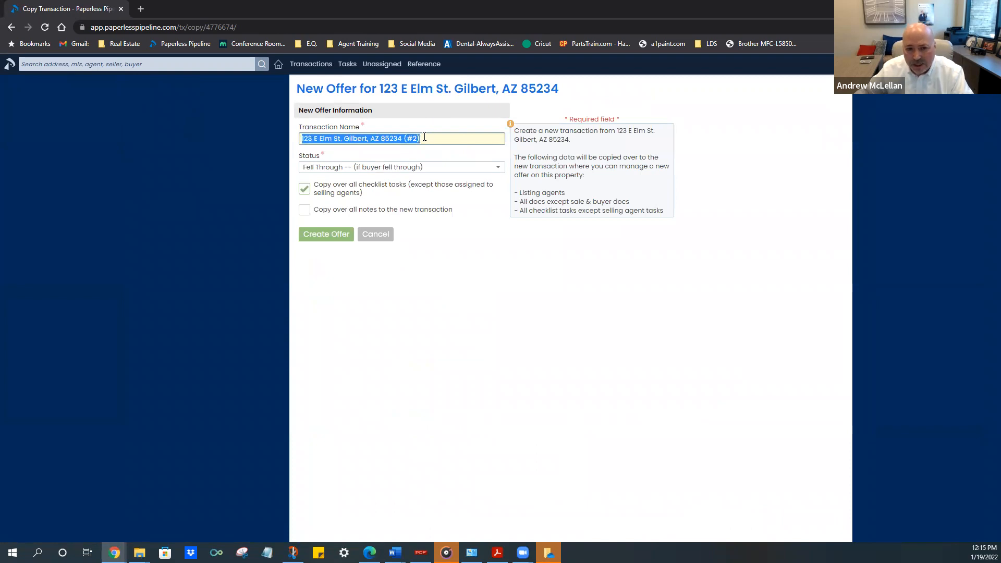
click(404, 139)
drag(402, 139, 436, 137)
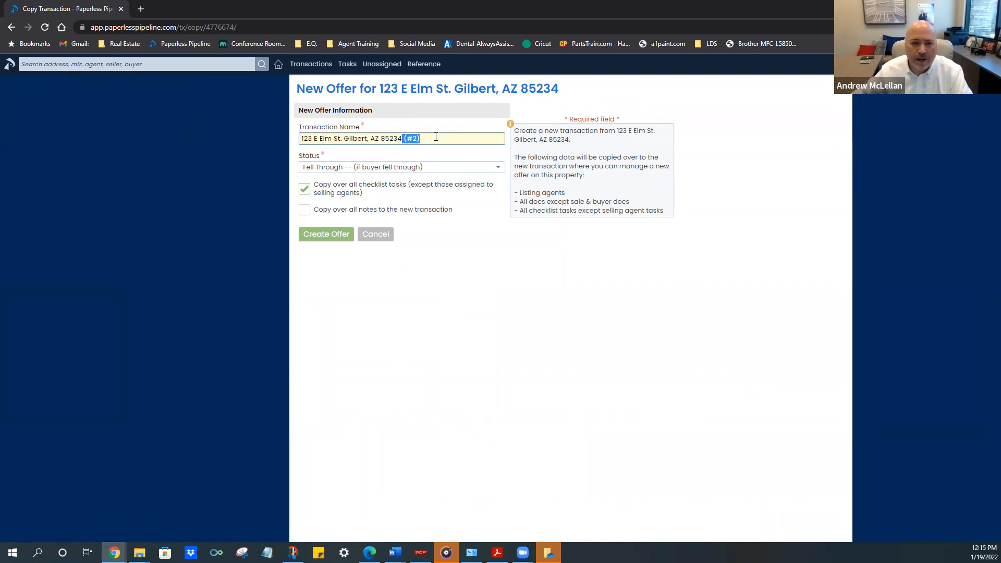
click(436, 137)
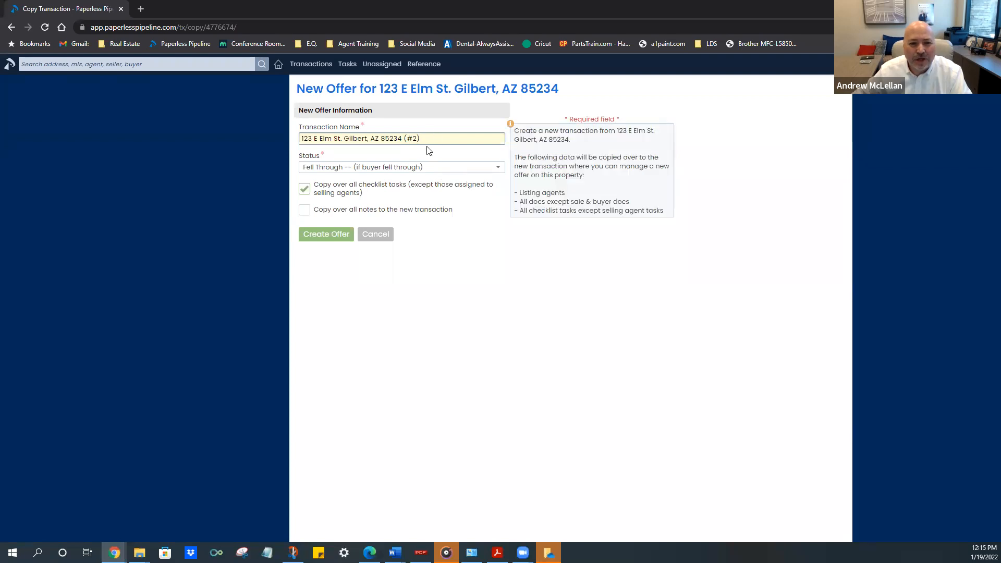
click(441, 168)
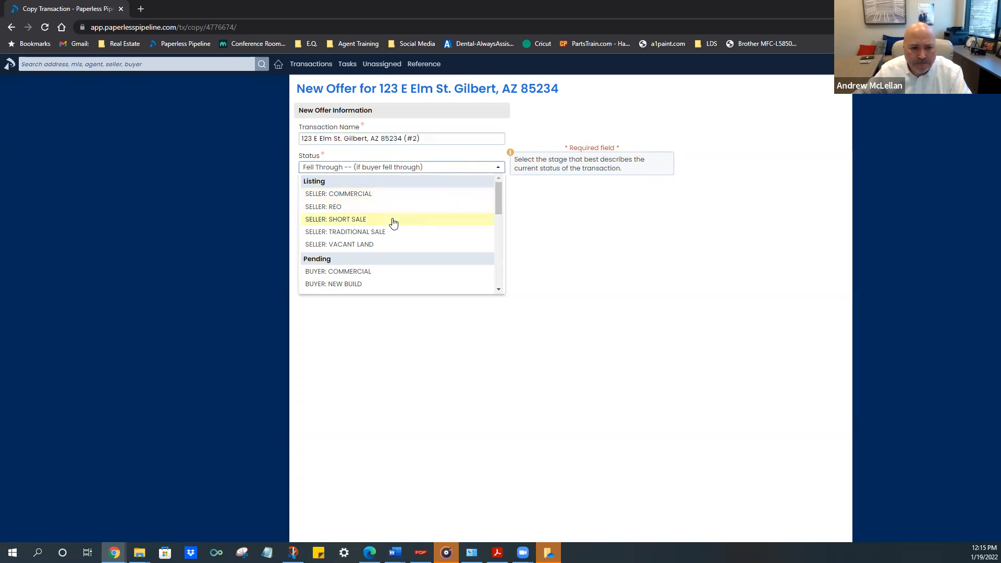
click(373, 232)
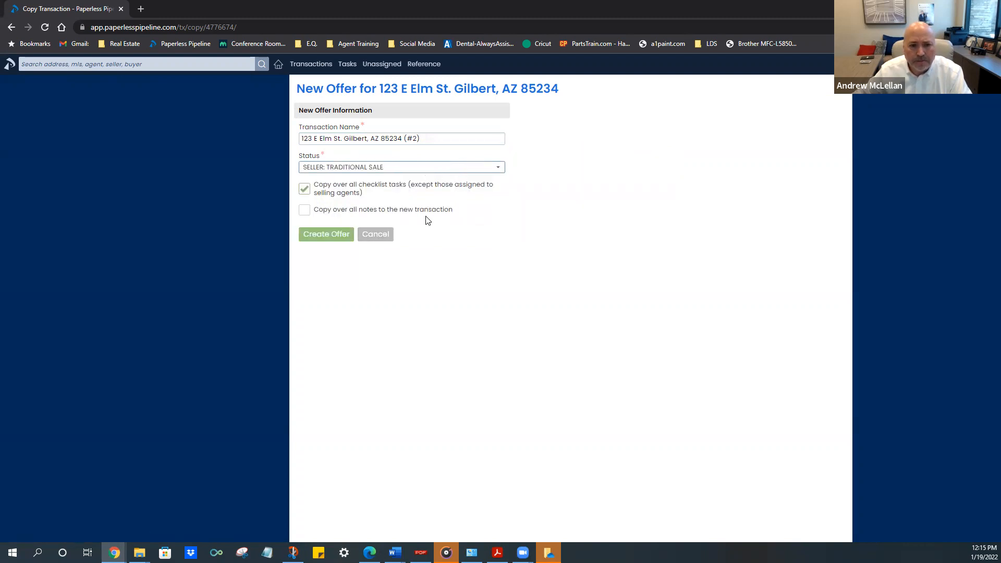
click(304, 191)
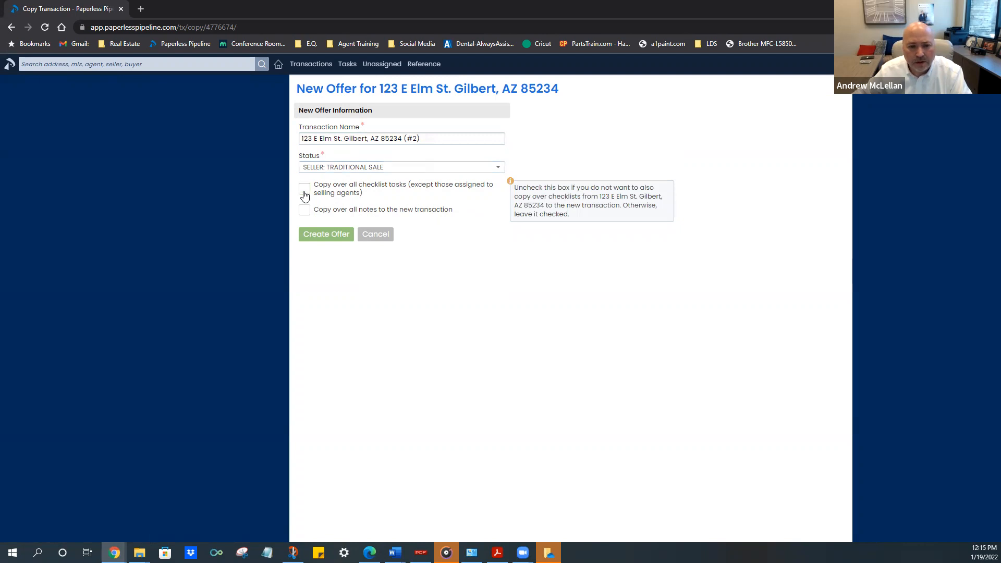
click(325, 236)
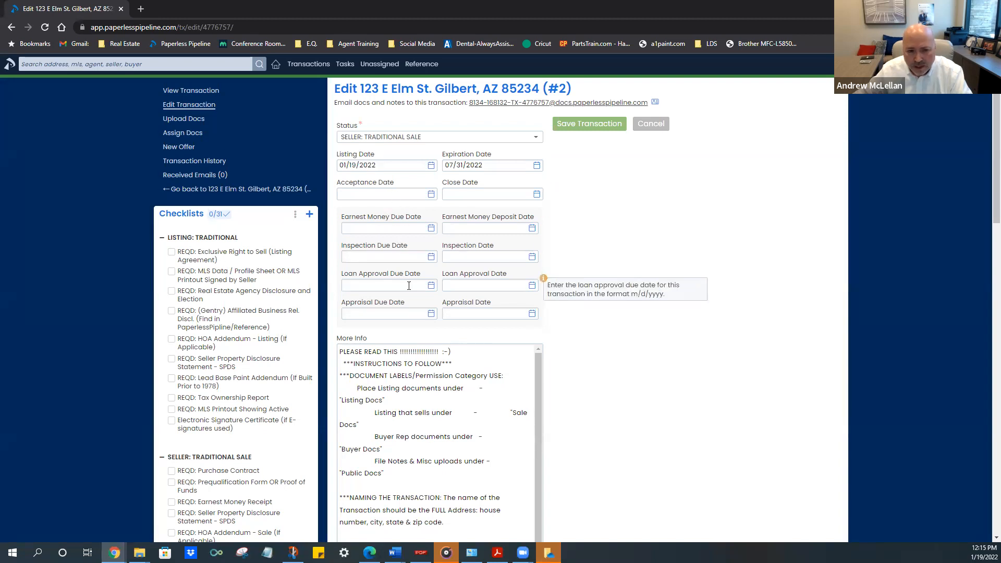
Save the new (#2) transaction with its existing details and review its copied listing documents
scroll(595, 298, down, 15)
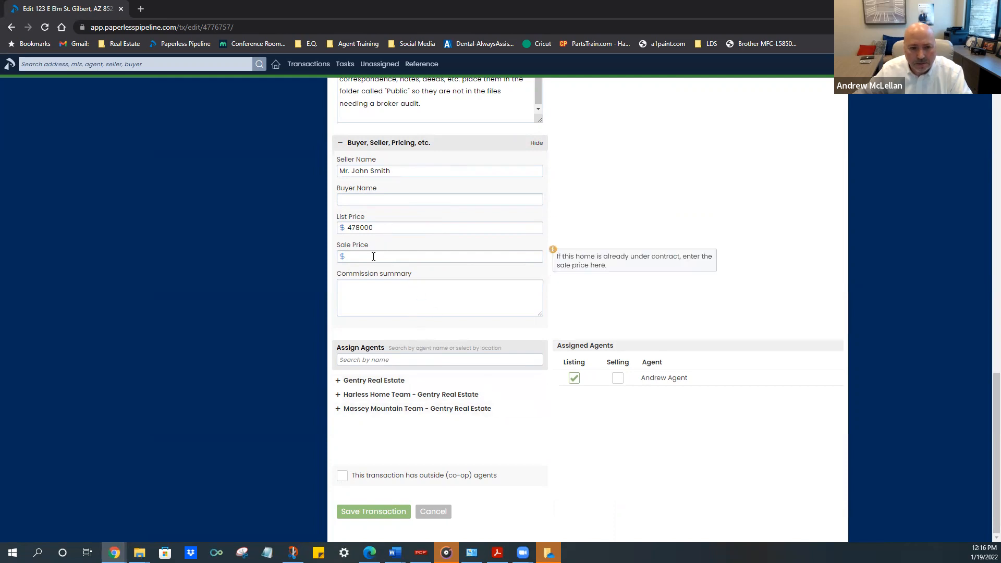
click(377, 512)
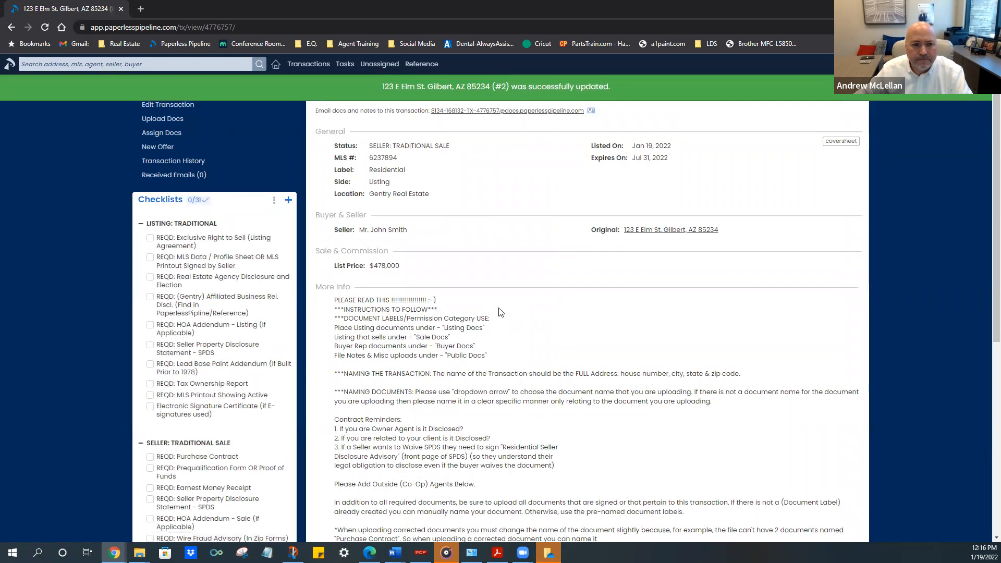
scroll(504, 311, down, 6)
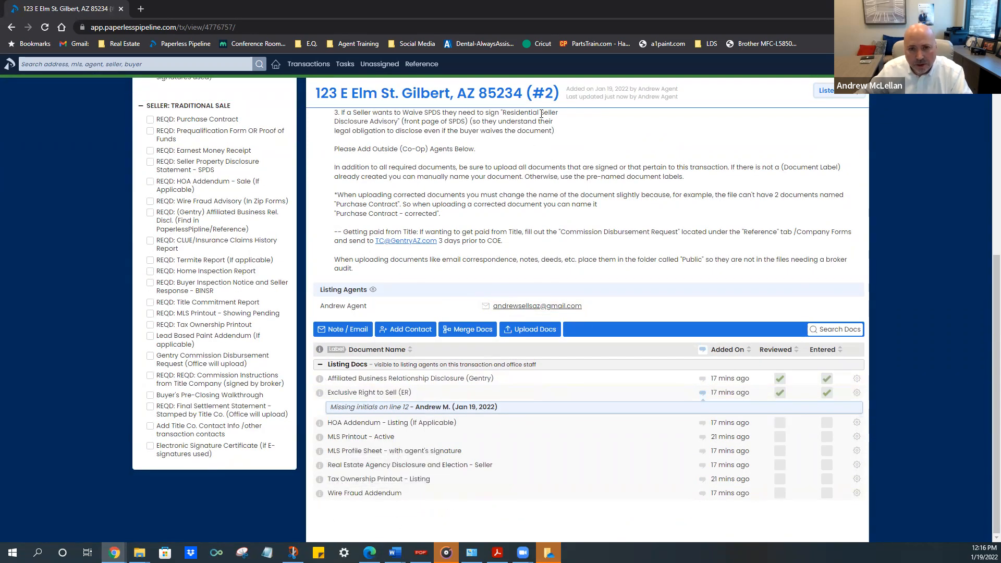
drag(565, 94, 504, 97)
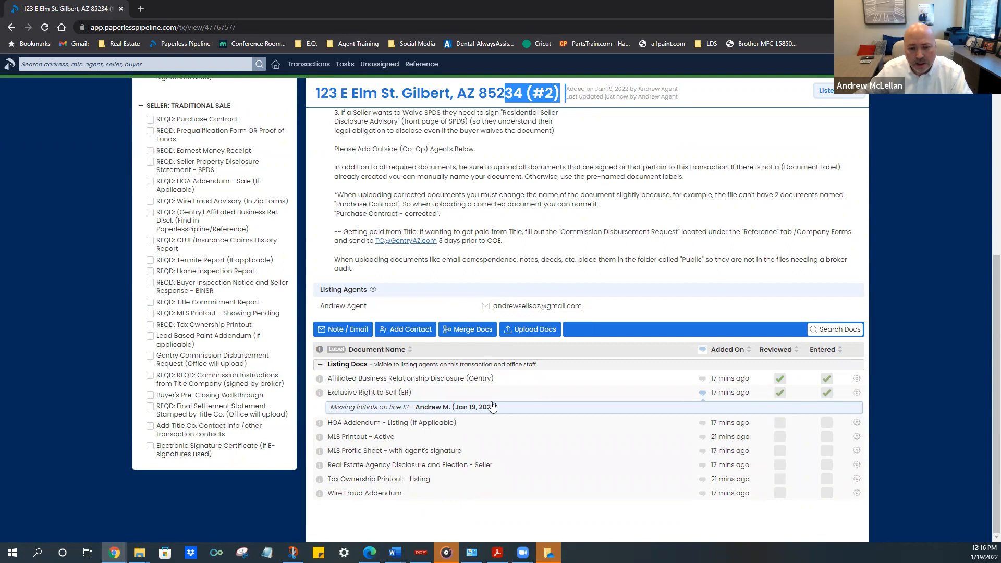
click(397, 514)
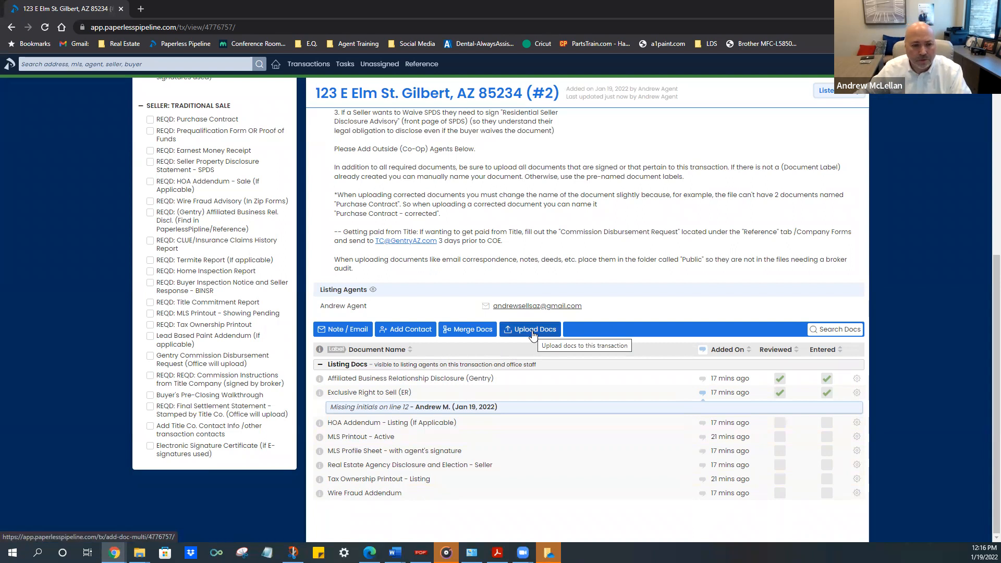
scroll(533, 334, up, 6)
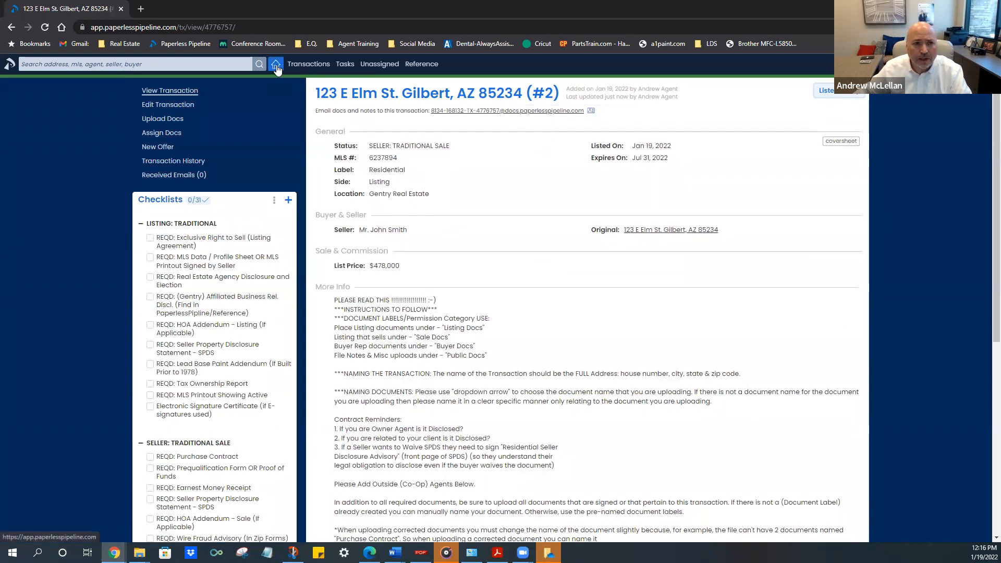
Search the transactions list for "123" to compare the original and new transactions, and return to the dashboard
click(277, 65)
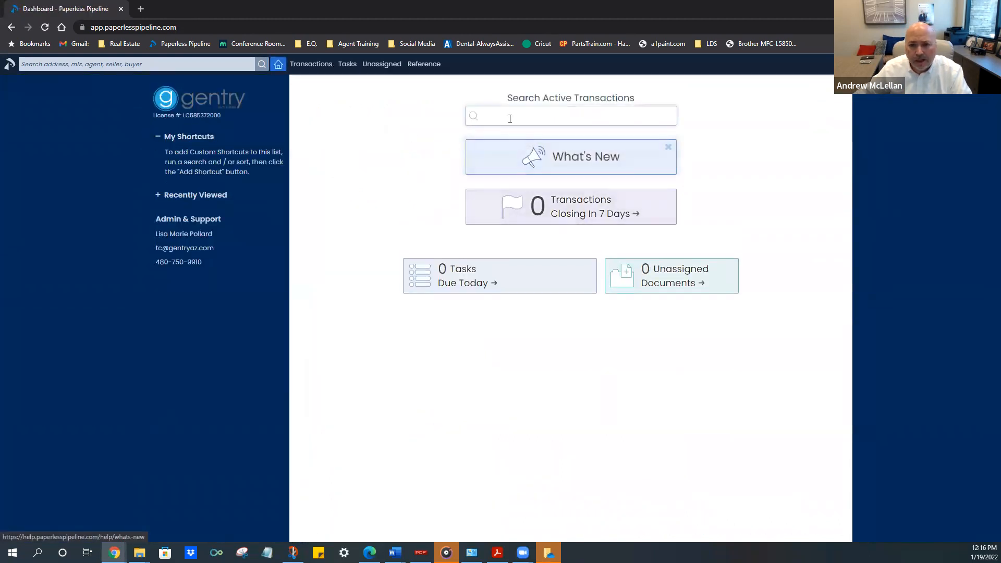
click(305, 65)
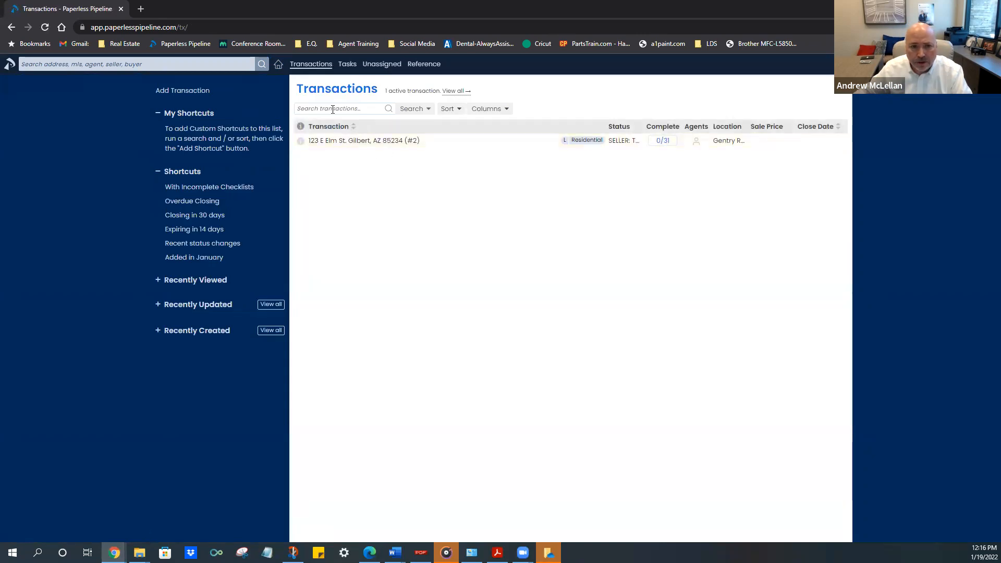
click(449, 110)
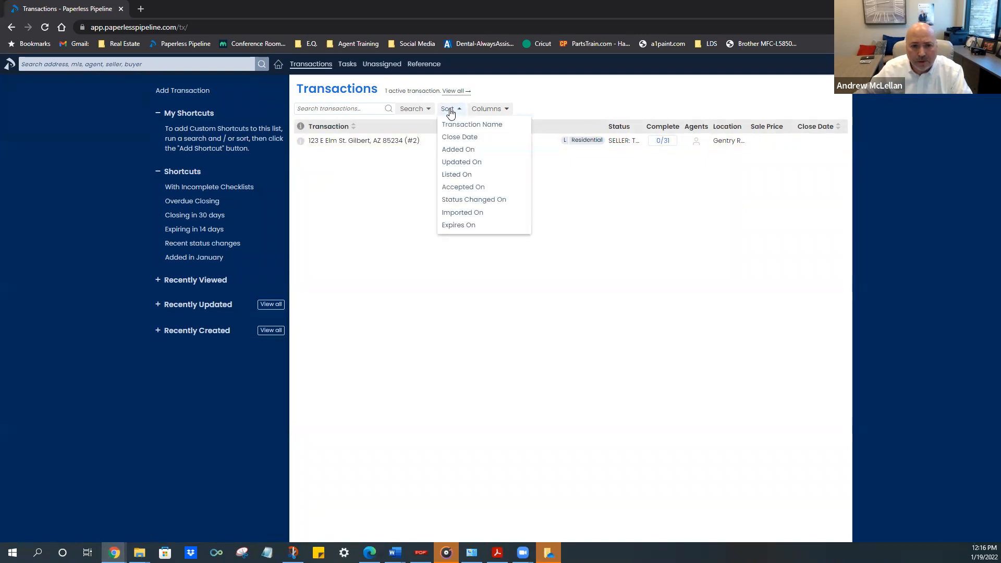
click(356, 111)
text(123)
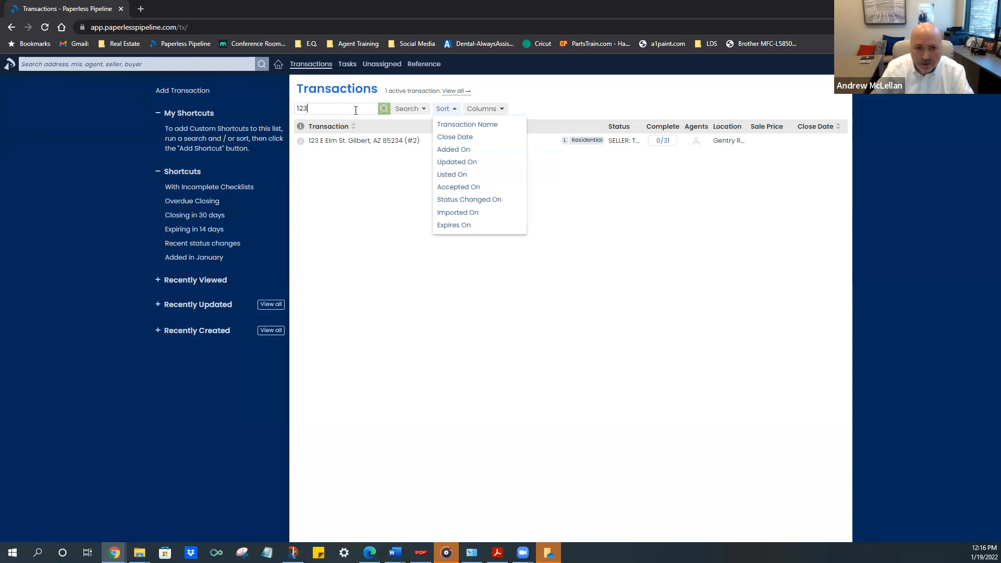
key(Return)
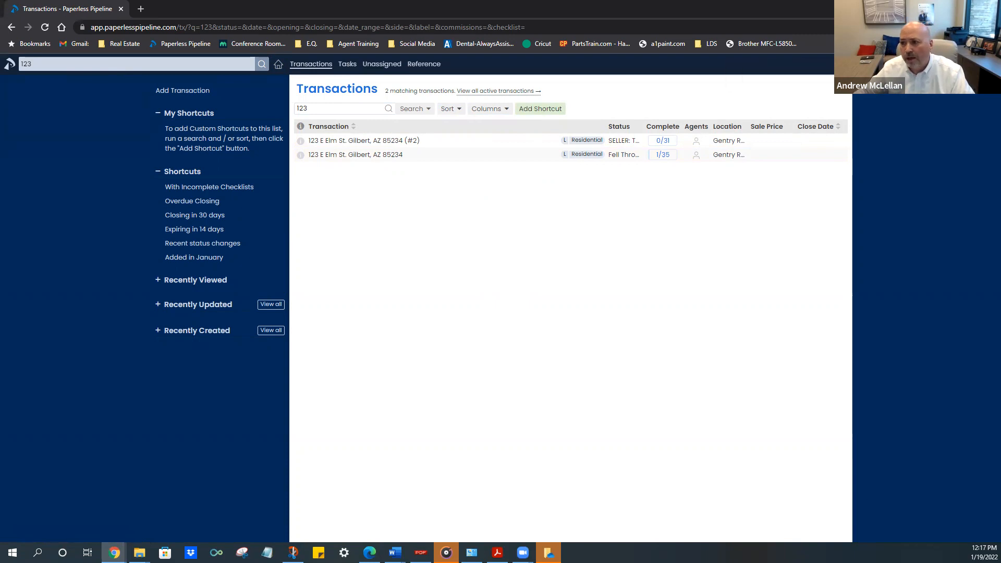
mouse_move(892, 64)
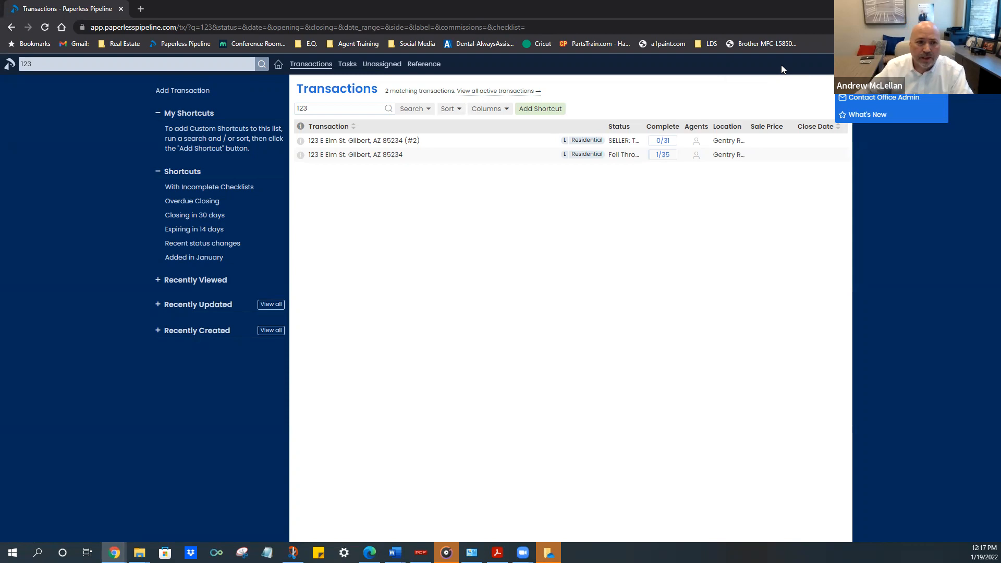
click(281, 67)
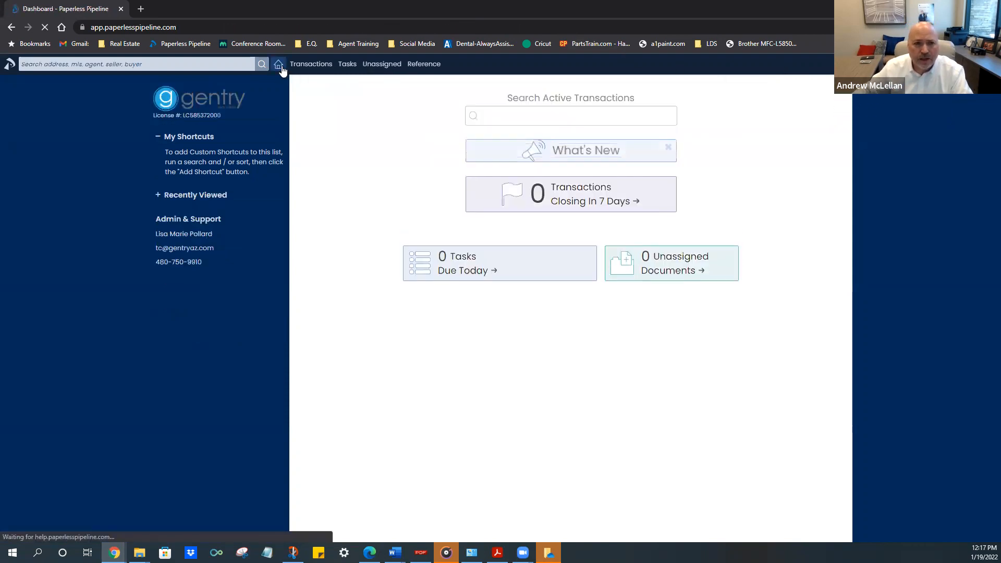